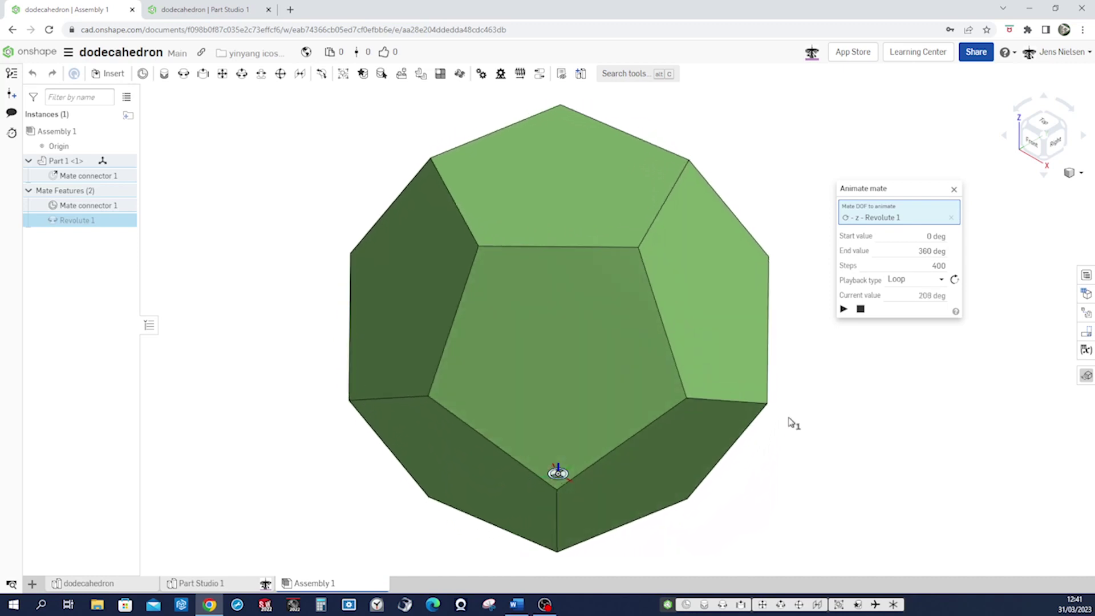
Stop the Revolute 1 mate animation and open the dodecahedron part studio.
left_click(860, 311)
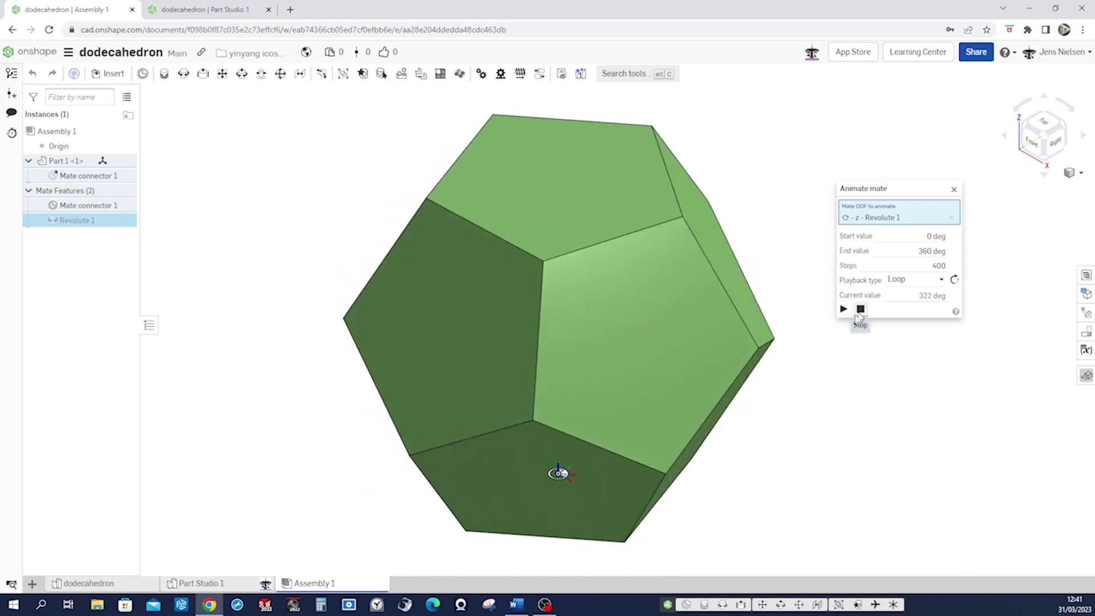
left_click(121, 584)
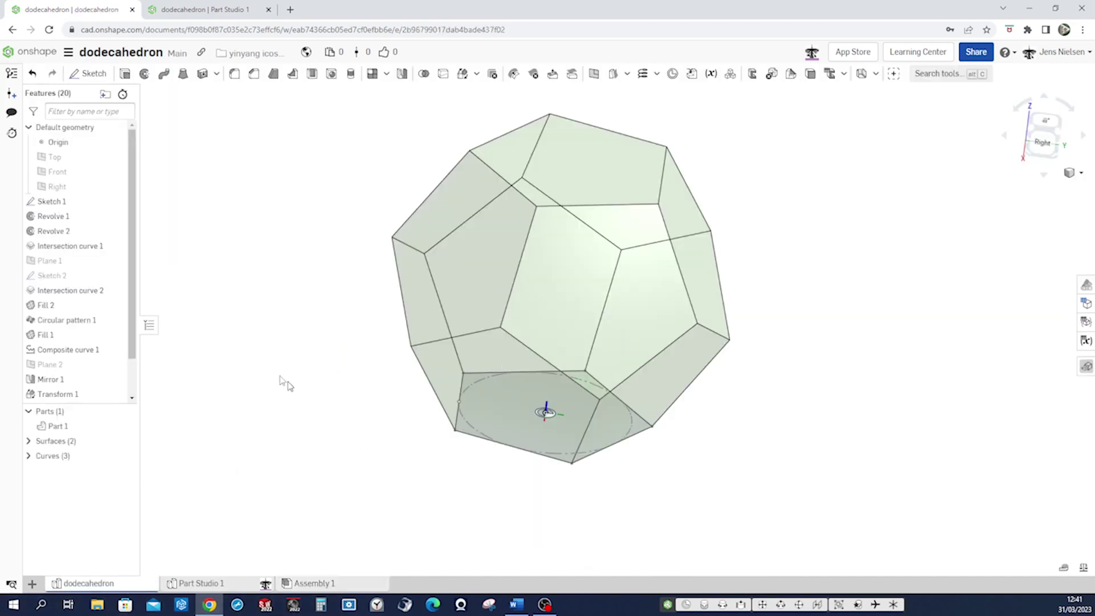
Roll the feature history back to just after Sketch 1 to look at the pentagon sketch on its own.
scroll(111, 376, "down", 2)
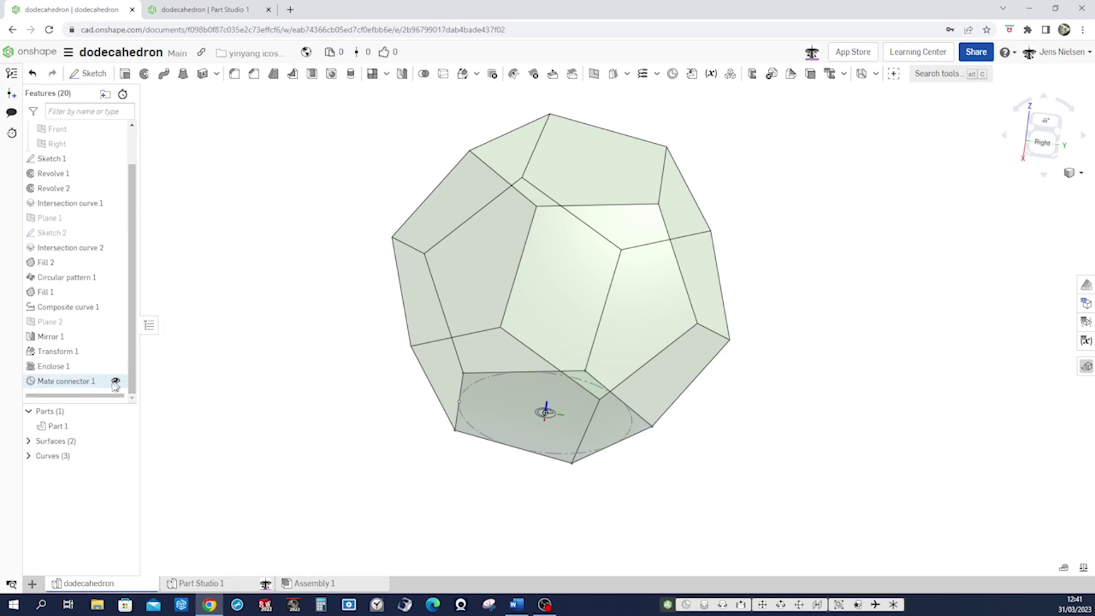
mouse_move(105, 395)
left_mouse_down()
mouse_move(99, 162)
mouse_move(89, 203)
left_mouse_up()
right_click(91, 207)
left_click(207, 278)
key("n")
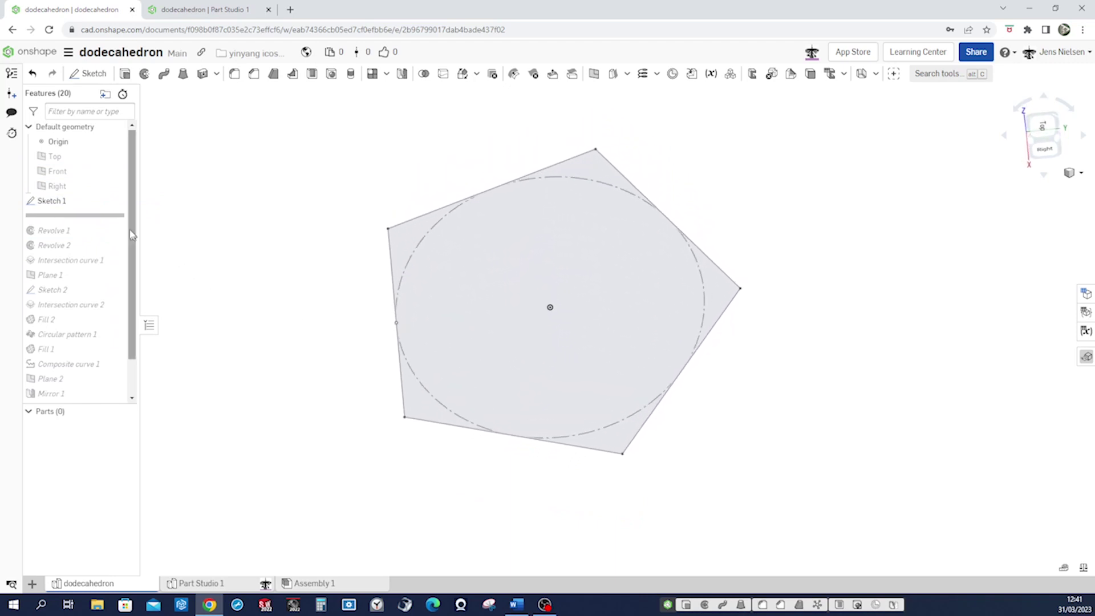
Roll the history forward past Revolve 1 and Revolve 2, and show the hidden surfaces.
left_click_drag(117, 217, 123, 260)
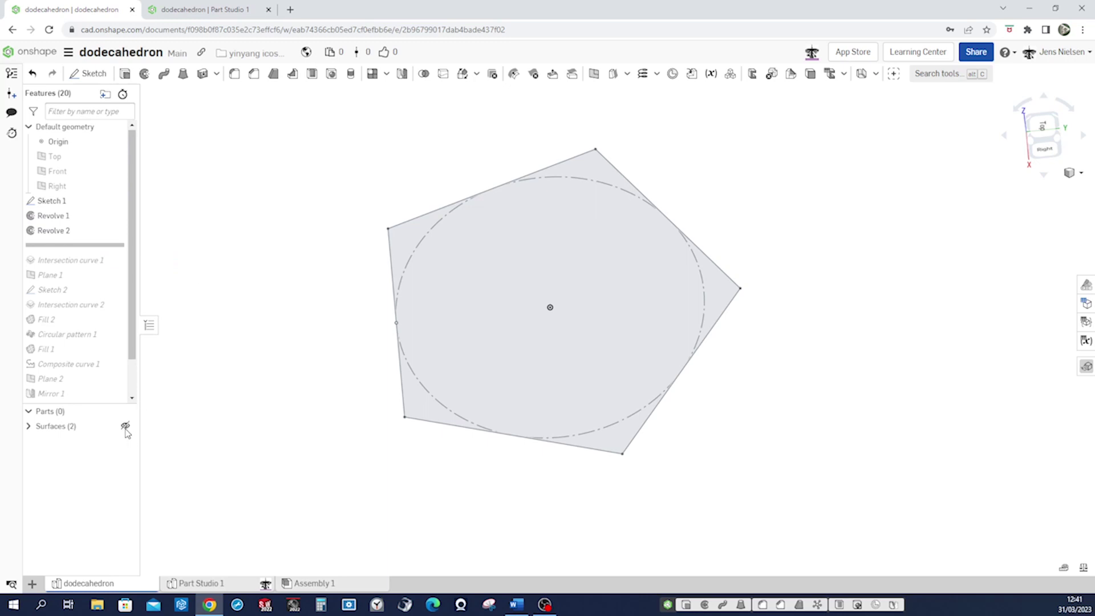
left_click(125, 428)
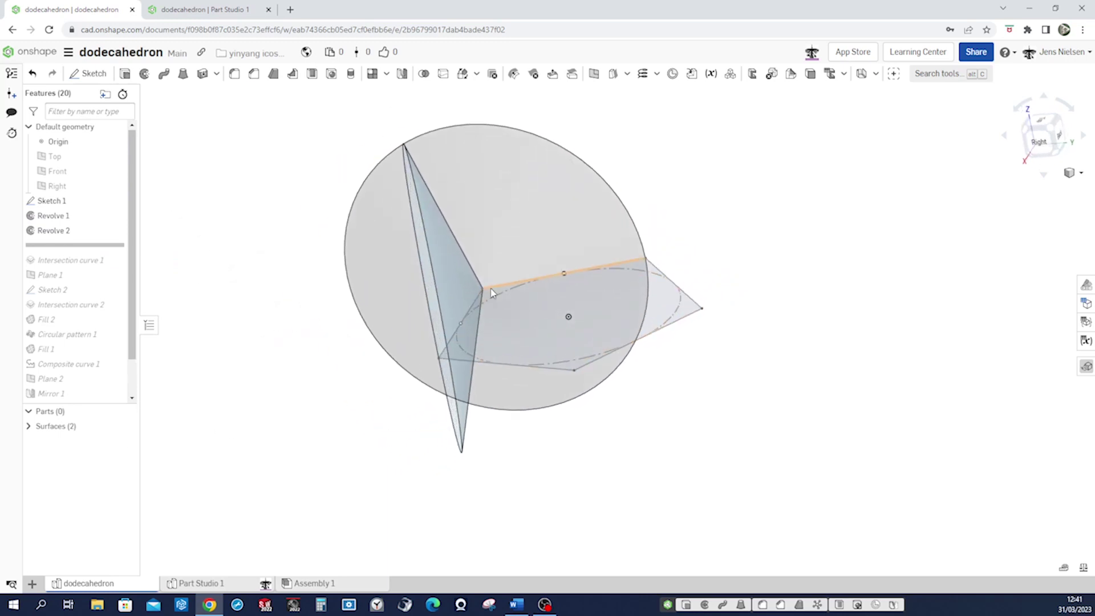
right_click_drag(518, 281, 165, 261)
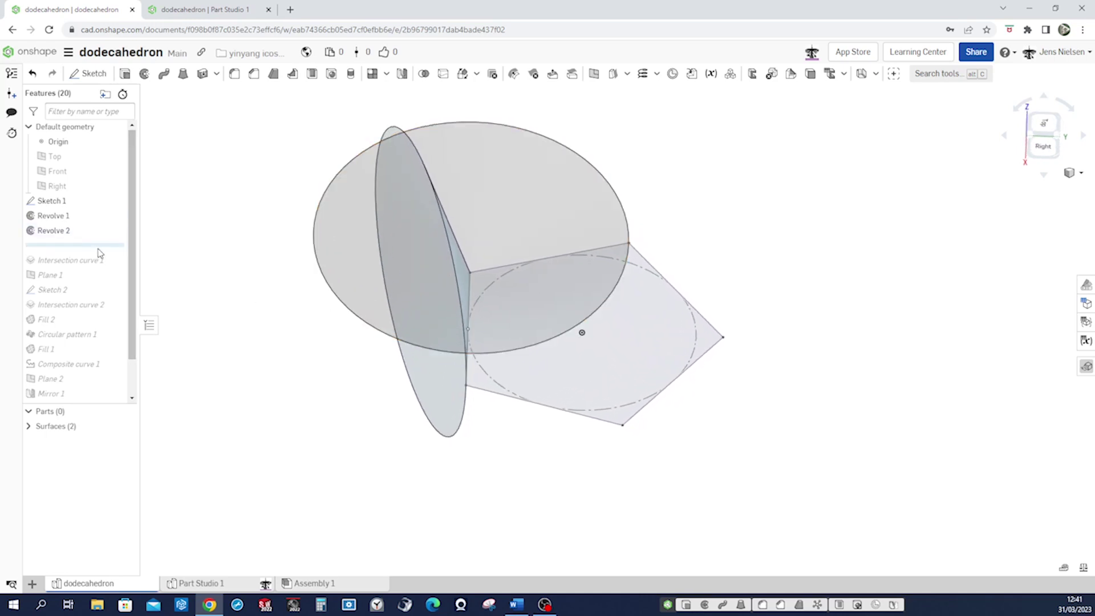
Roll the history forward past Intersection curve 1 and show the curve where the two revolved surfaces meet.
left_click_drag(101, 245, 100, 268)
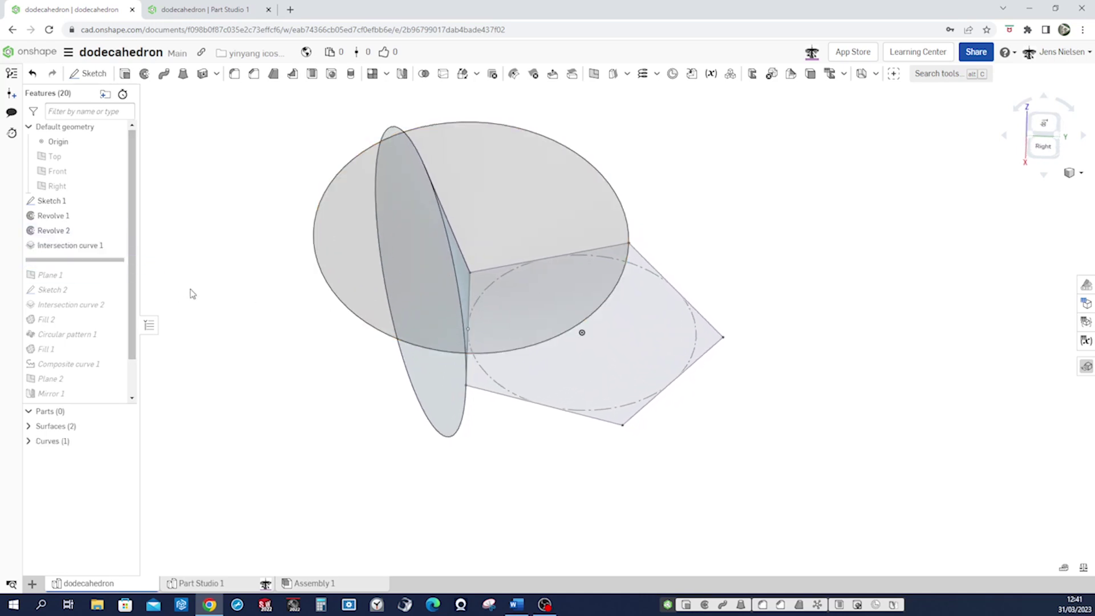
right_click_drag(223, 296, 398, 322)
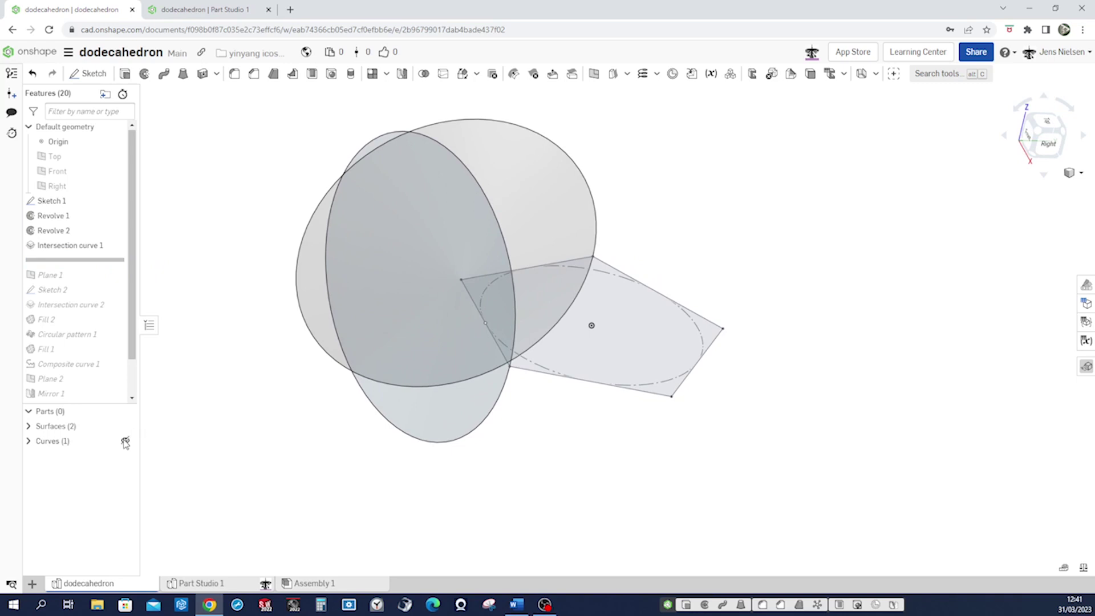
mouse_move(593, 268)
right_mouse_down()
mouse_move(460, 262)
mouse_move(429, 244)
mouse_move(437, 219)
mouse_move(421, 215)
mouse_move(465, 270)
right_mouse_up()
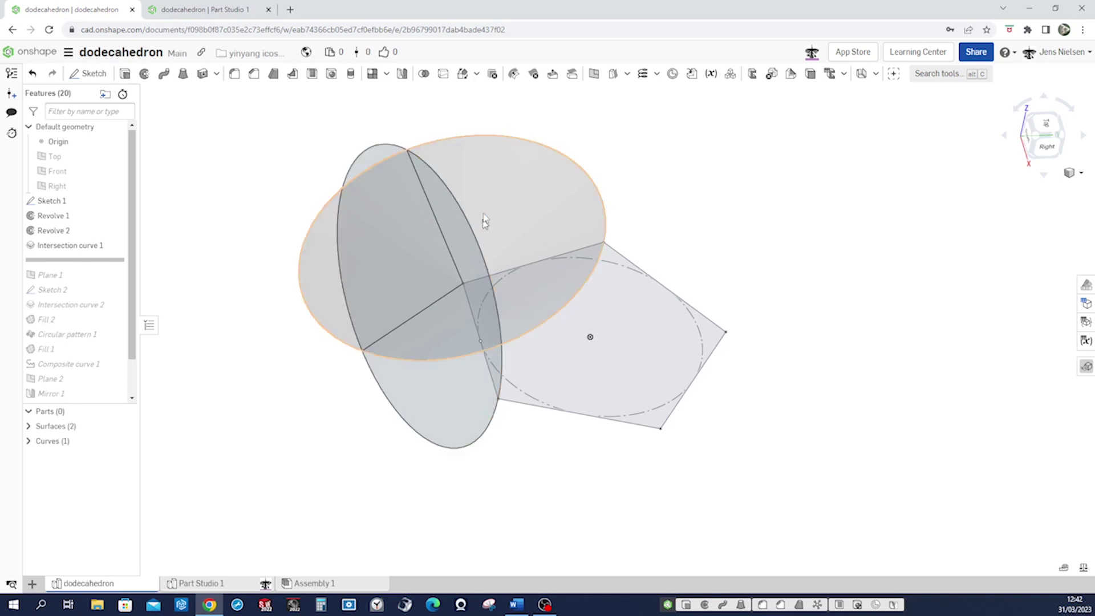
Roll the history forward past Plane 1, highlight the plane and inspect its three-point definition without changing it.
left_click_drag(114, 260, 114, 282)
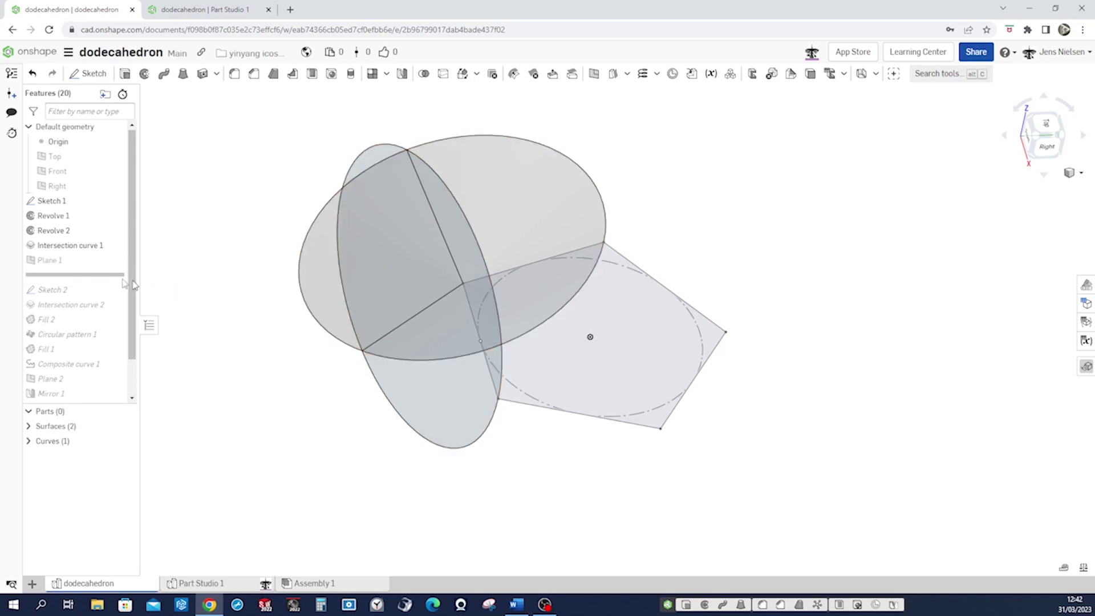
left_click(57, 260)
right_click_drag(237, 292, 441, 254)
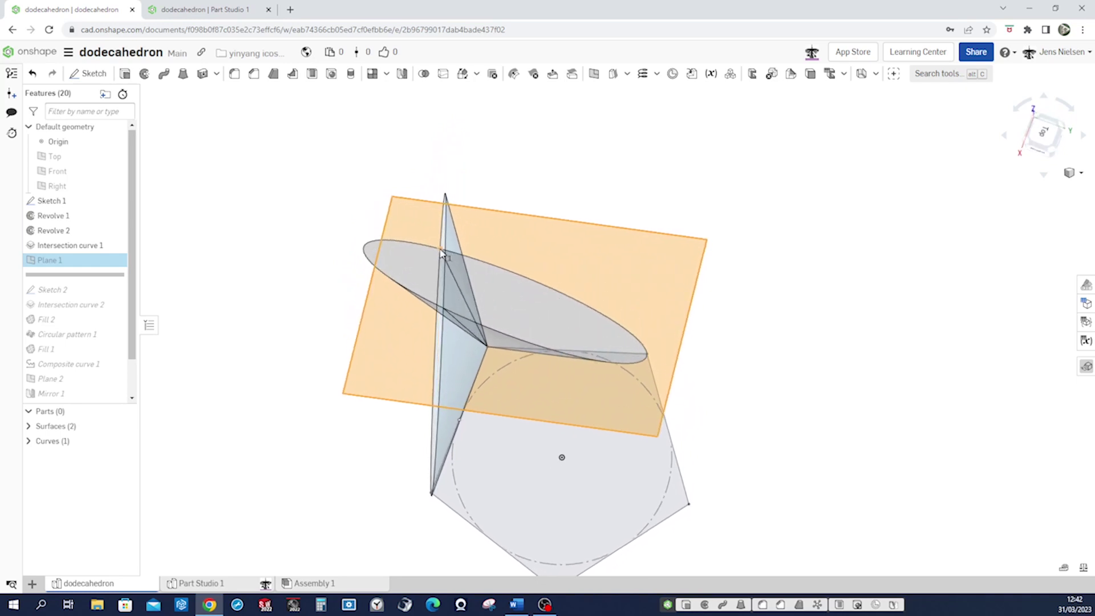
right_click(98, 264)
left_click(136, 287)
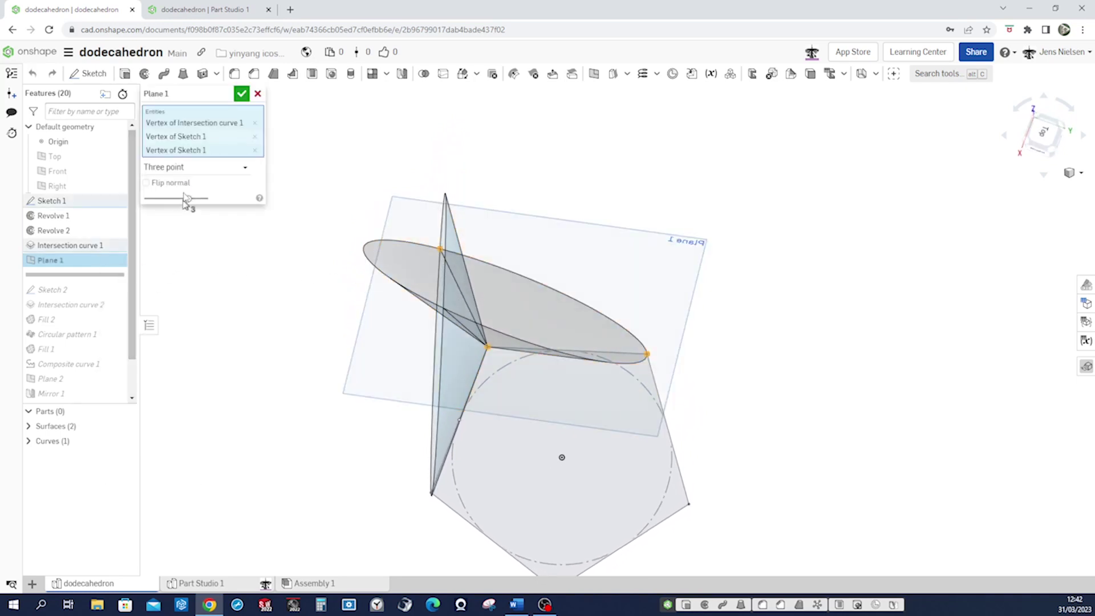
left_click(257, 94)
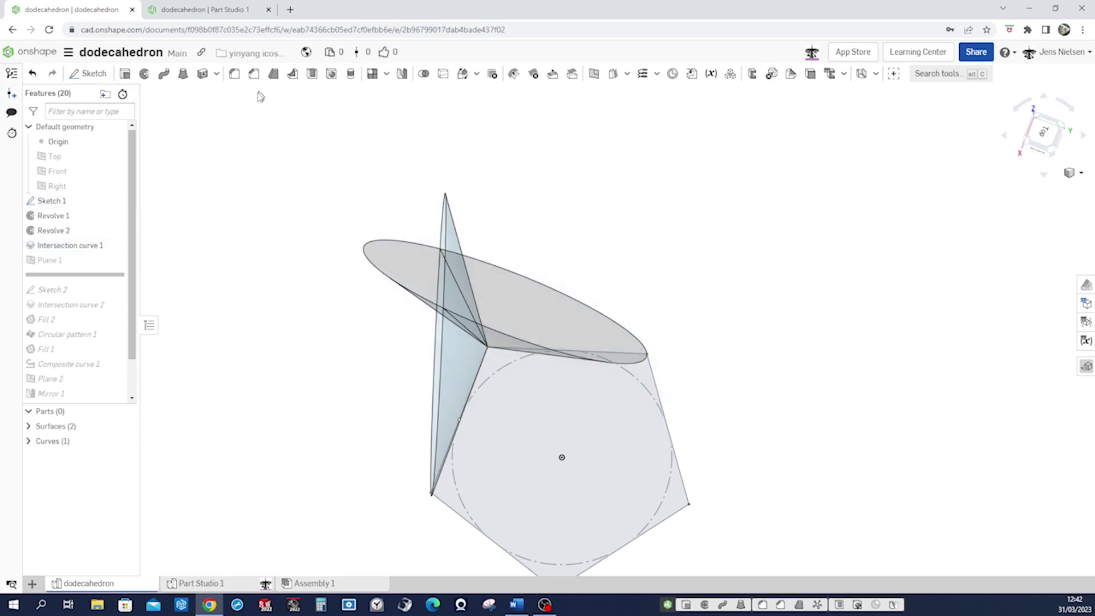
Roll the history forward past Sketch 2 and hide the revolved surfaces to expose the two pentagon sketches.
left_click_drag(117, 283, 118, 290)
mouse_move(292, 296)
right_mouse_down()
mouse_move(508, 308)
mouse_move(648, 290)
mouse_move(269, 337)
right_mouse_up()
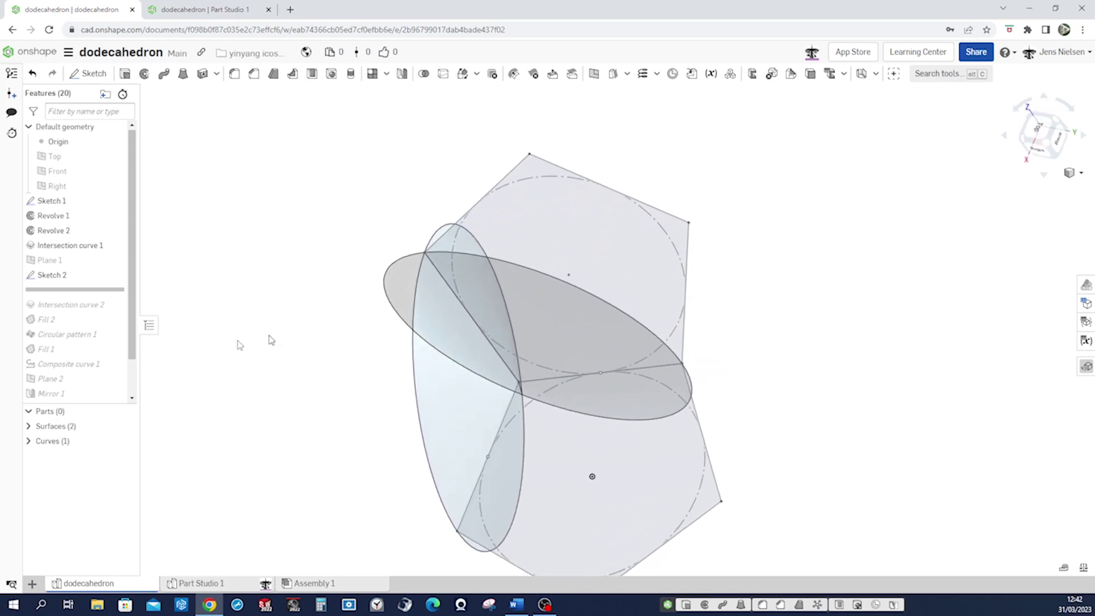
left_click(125, 427)
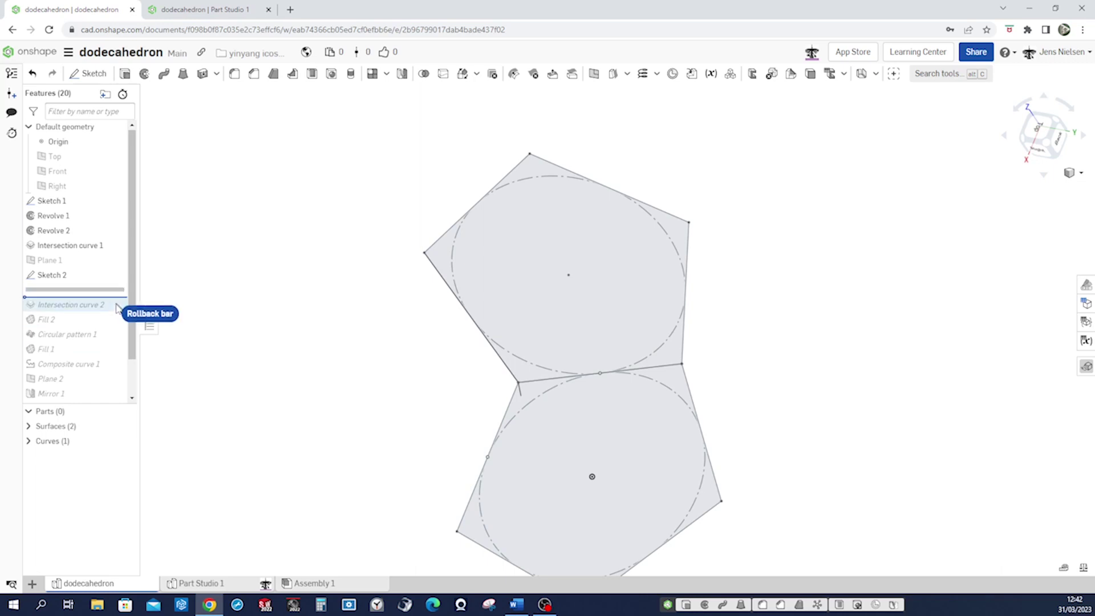
Roll the history forward through Intersection curve 2, Fill 2 and Circular pattern 1 to examine the pentagon faces patterned around the axis.
left_click_drag(117, 290, 115, 312)
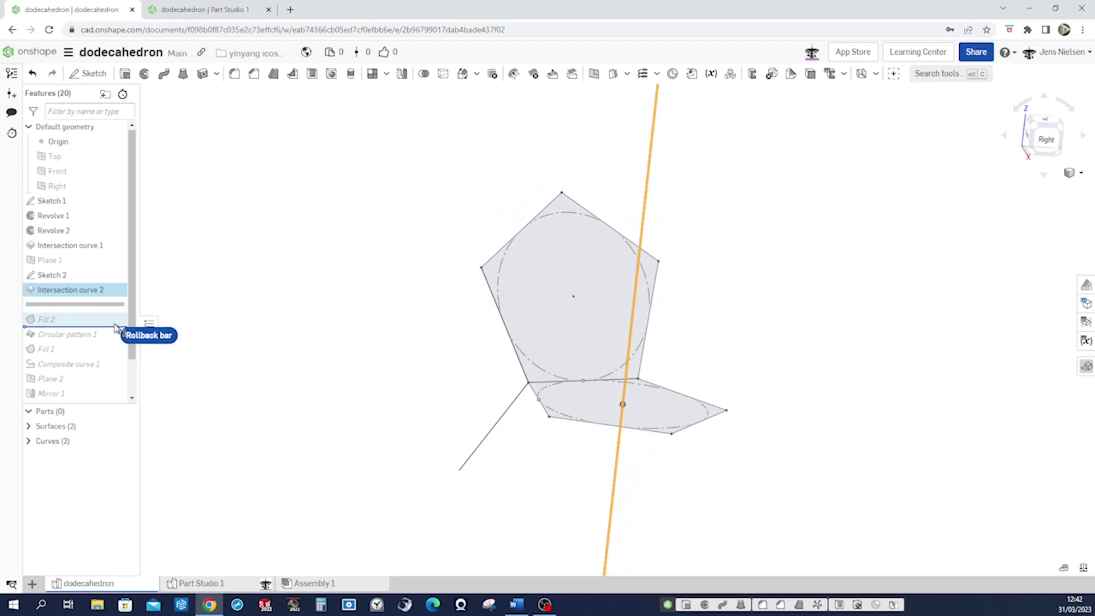
left_click_drag(118, 305, 121, 320)
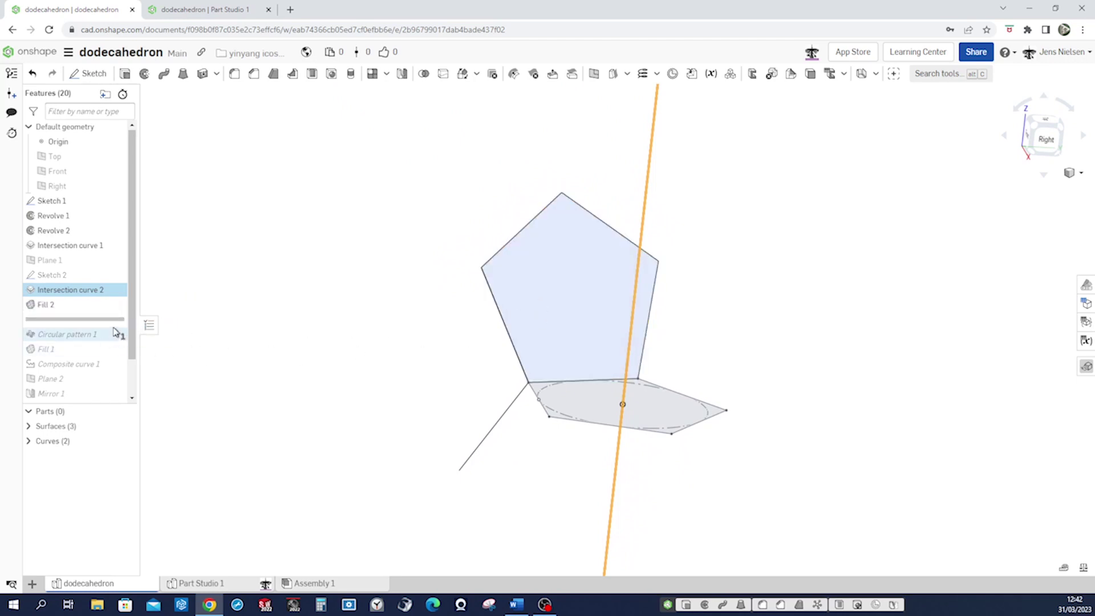
left_click_drag(117, 319, 118, 334)
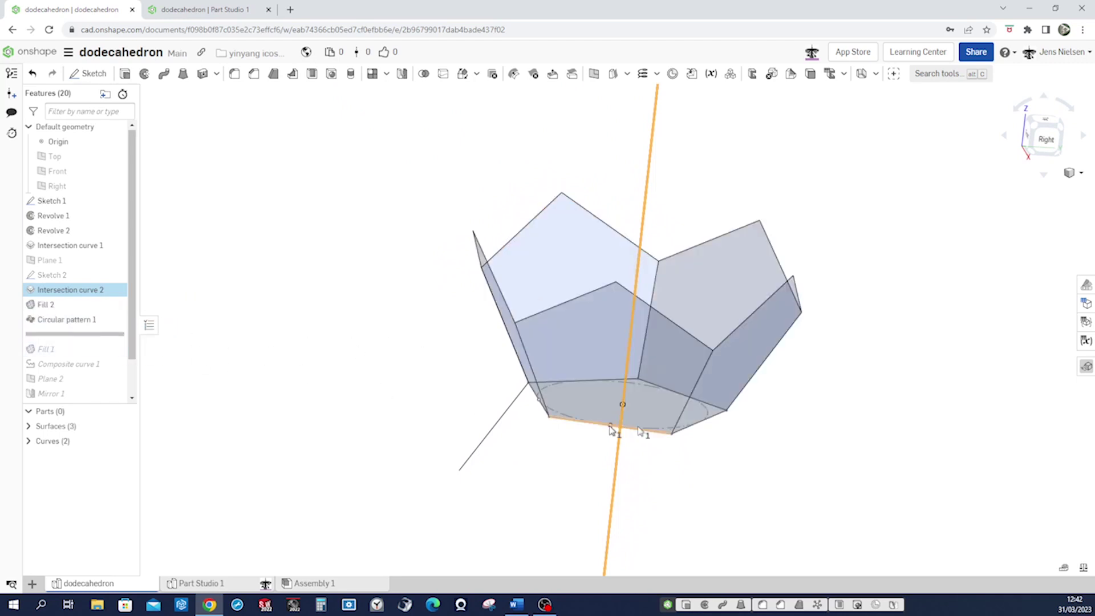
key("Down")
key("Down")
key("Down")
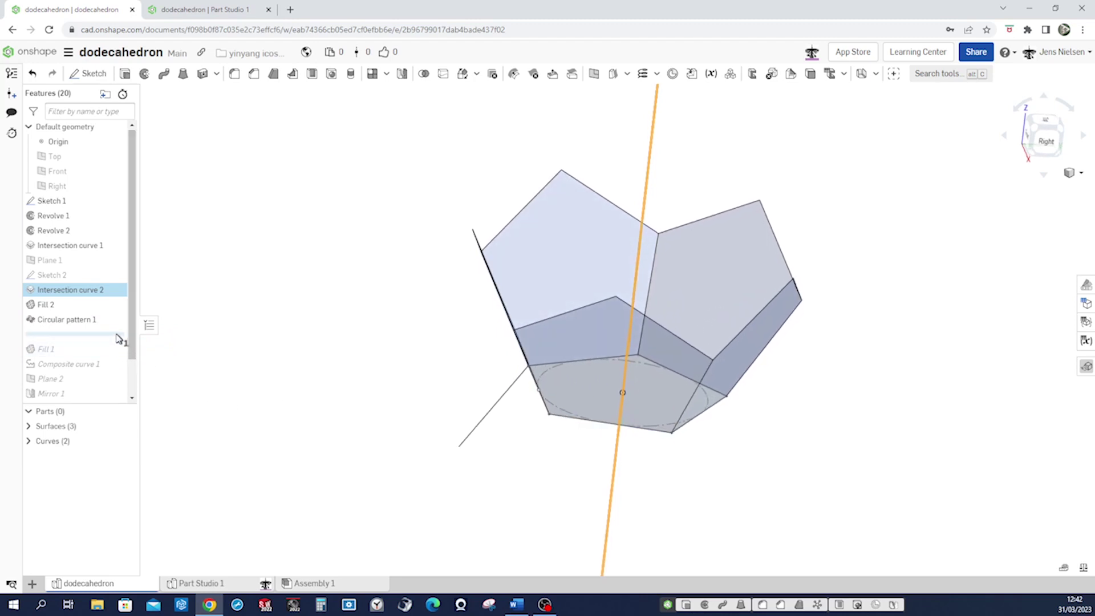
Roll the history forward past Fill 1 and Composite curve 1 to examine the base face and the composite edge curve.
left_click_drag(121, 336, 117, 358)
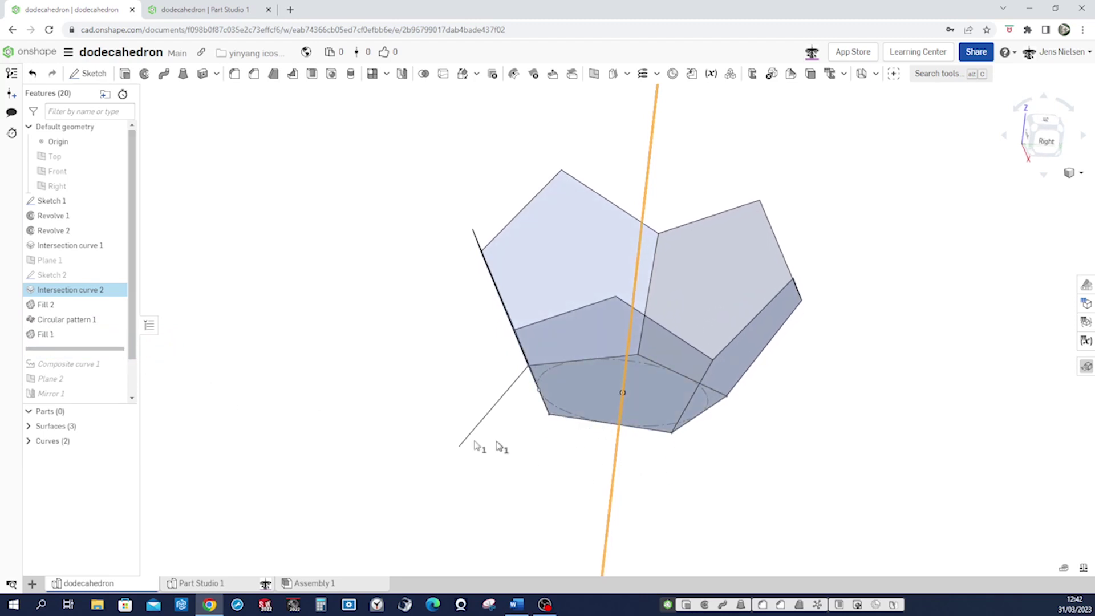
left_click_drag(117, 358, 114, 366)
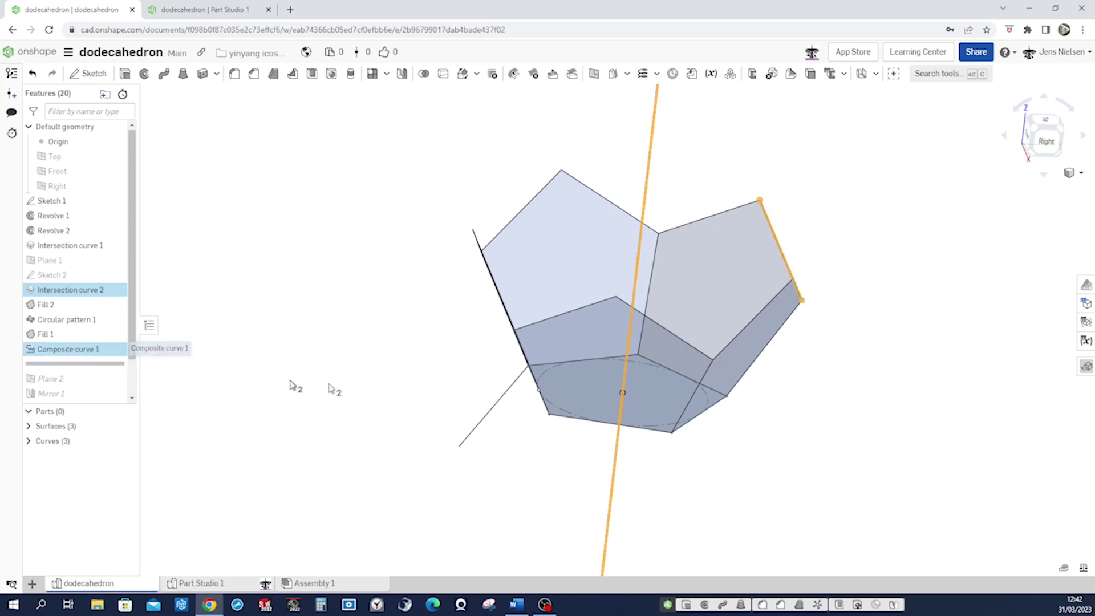
right_click_drag(836, 426, 914, 417)
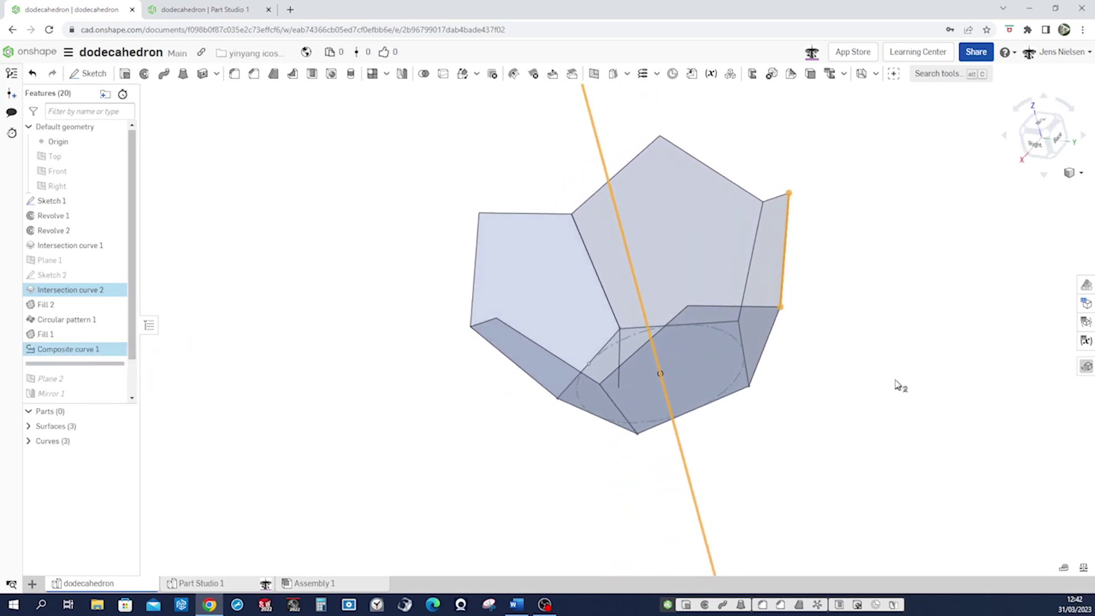
key("Right")
key("Right")
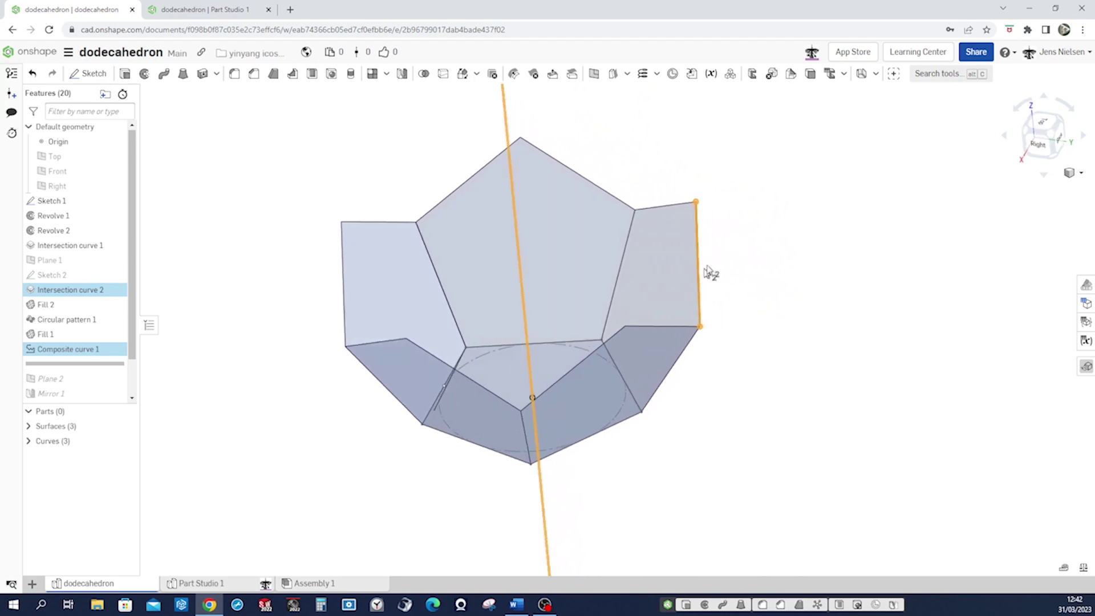
key("Right")
key("Right")
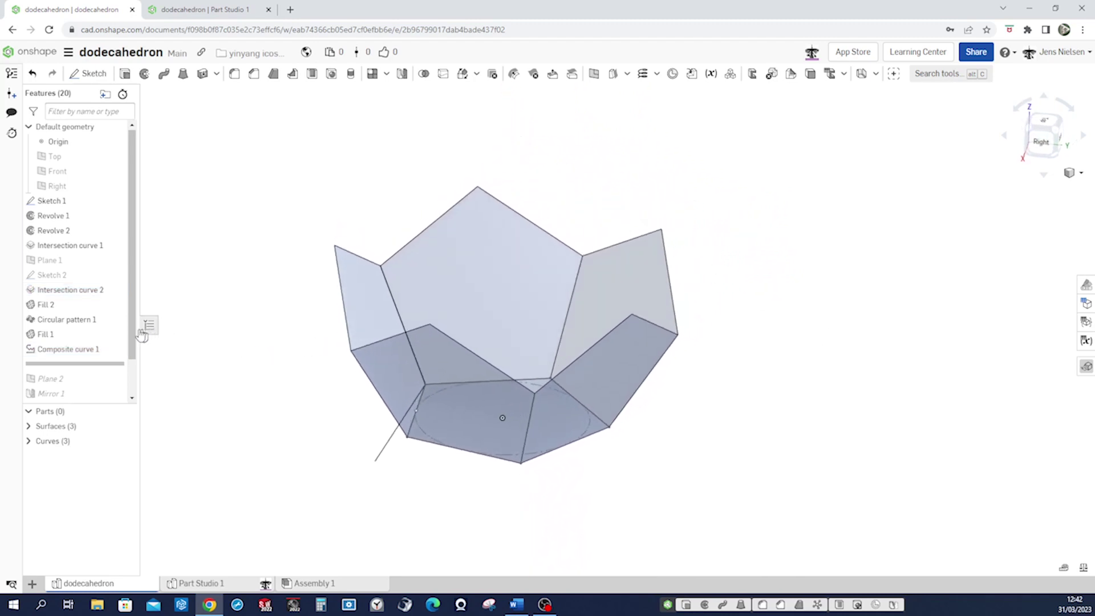
Roll the history forward past Plane 2 and Mirror 1 to examine the mirror plane and the mirrored half of the shell.
left_click_drag(137, 332, 135, 370)
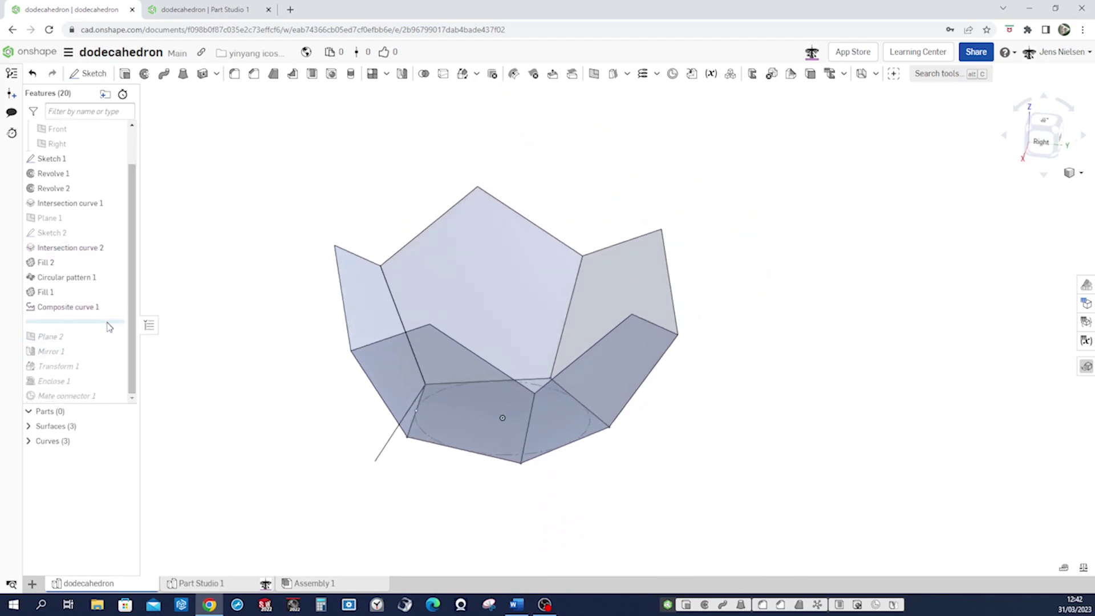
left_click_drag(109, 326, 81, 337)
left_click(61, 321)
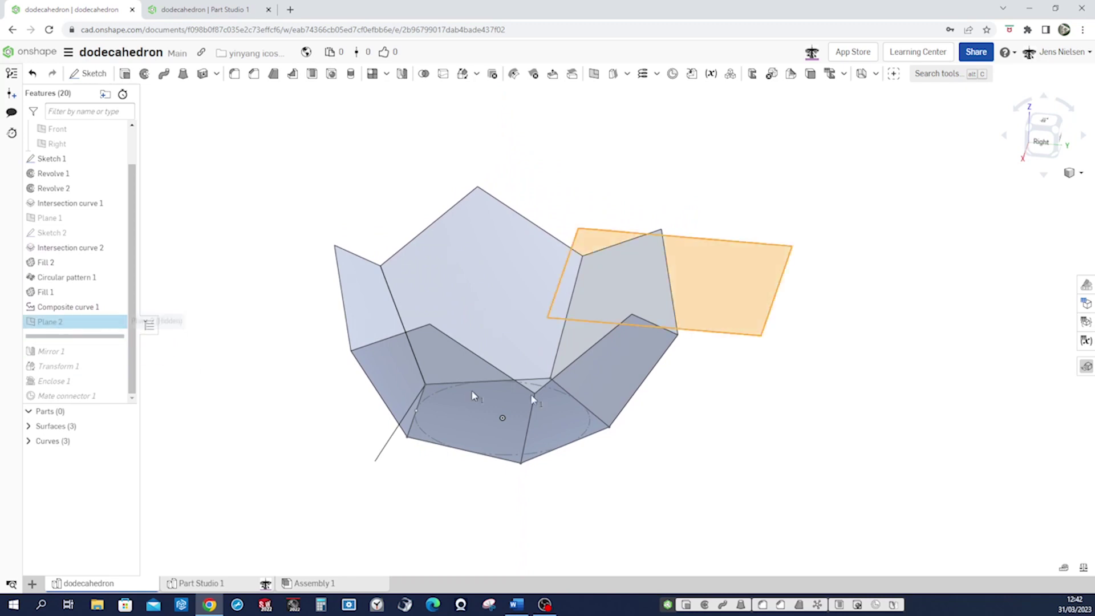
right_click_drag(594, 402, 927, 414)
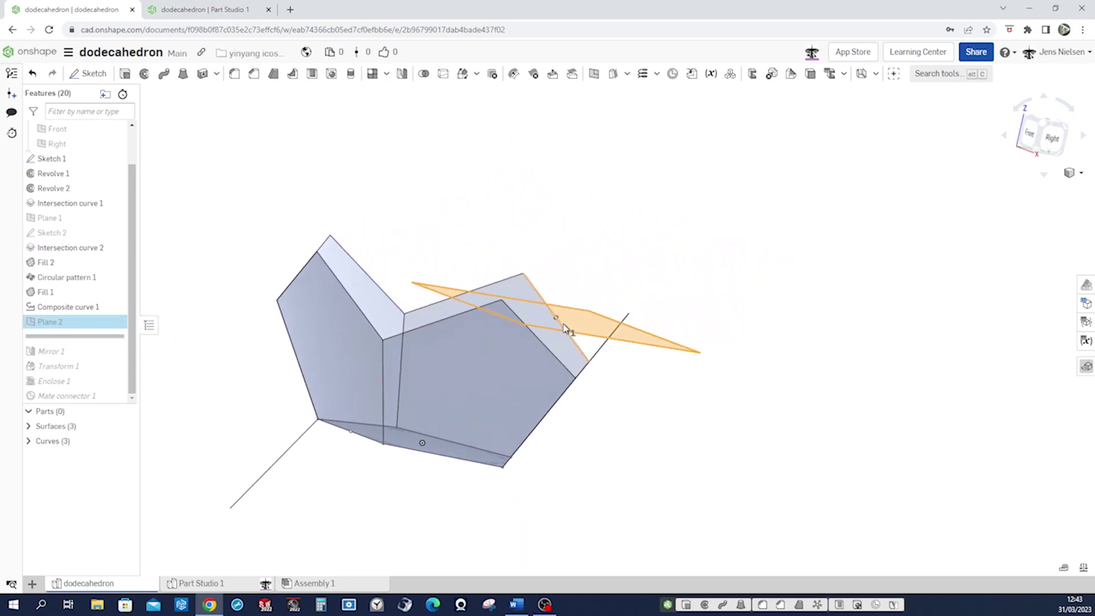
left_click(218, 358)
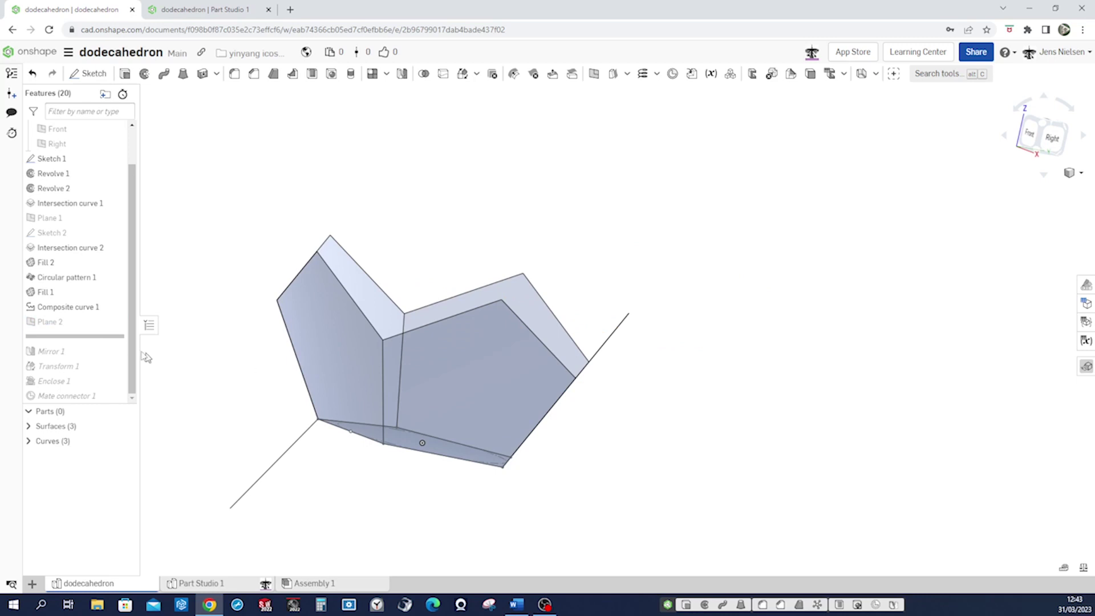
left_click_drag(108, 340, 107, 361)
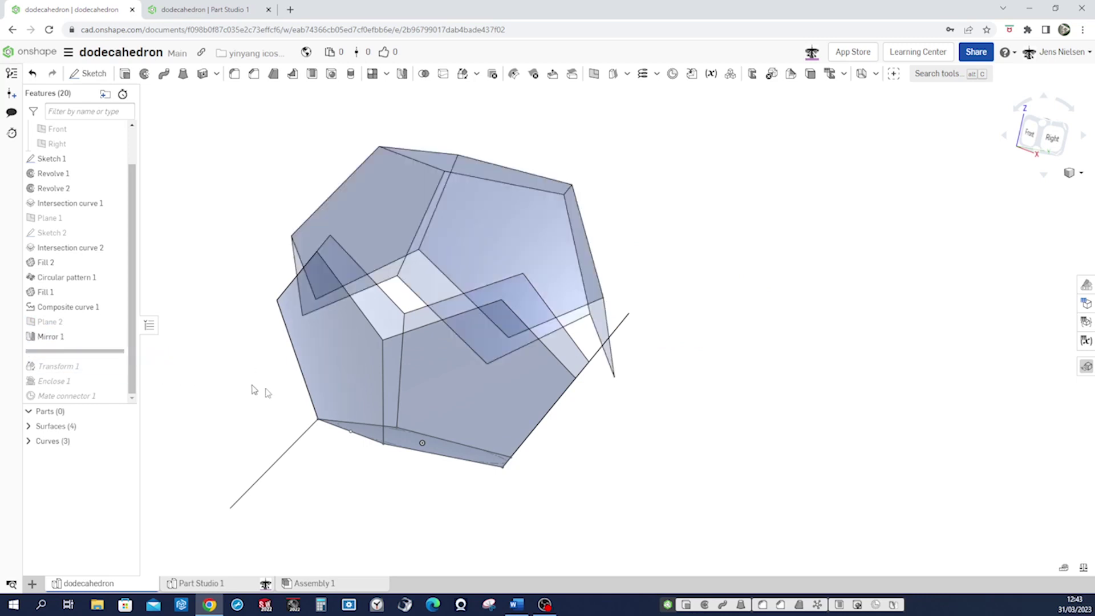
right_click_drag(374, 354, 239, 400)
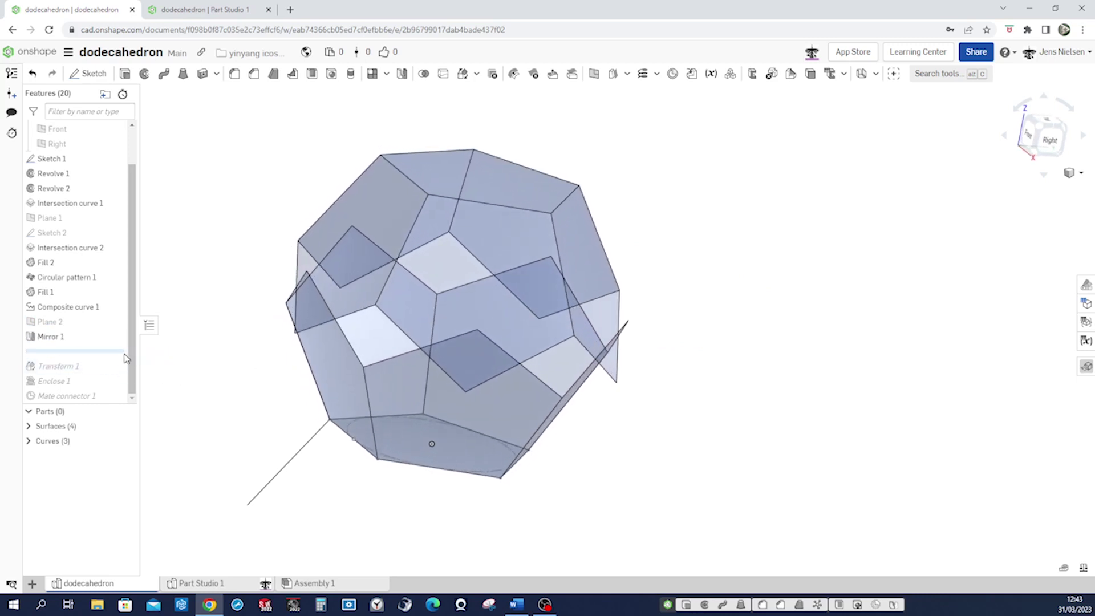
Roll the history forward past Transform 1 and inspect the rotation settings of the mirrored surface, keeping them as they are.
left_click_drag(111, 354, 107, 376)
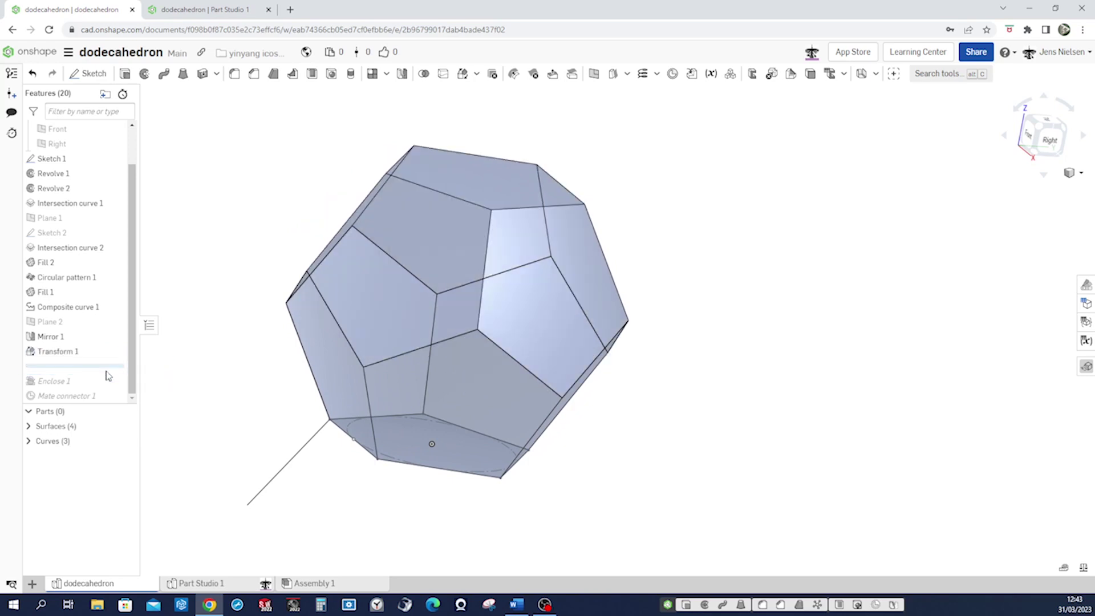
right_click(59, 356)
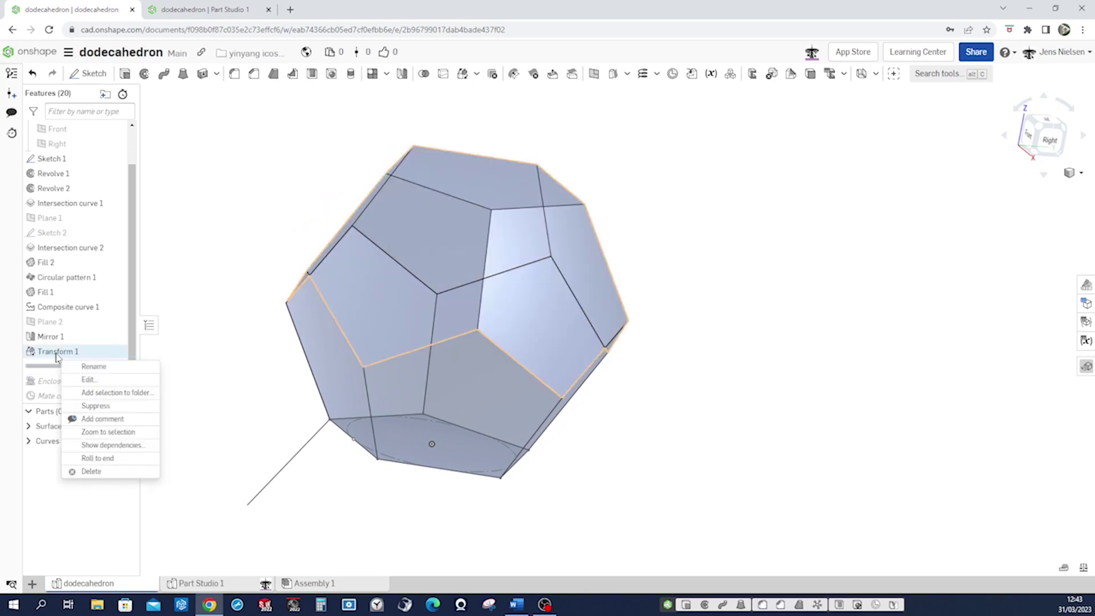
left_click(87, 380)
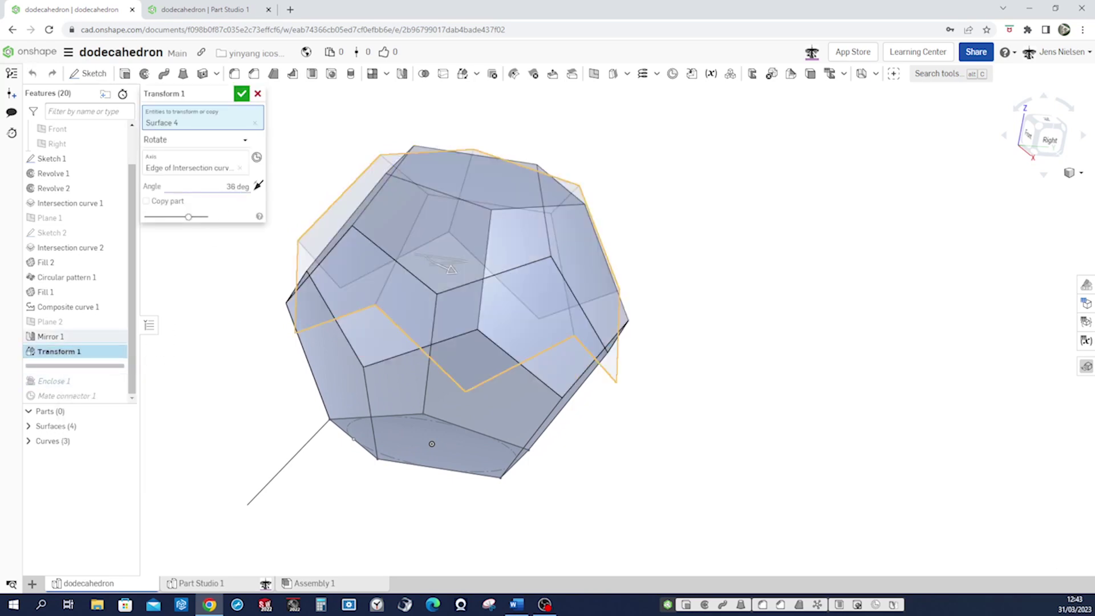
left_click(239, 96)
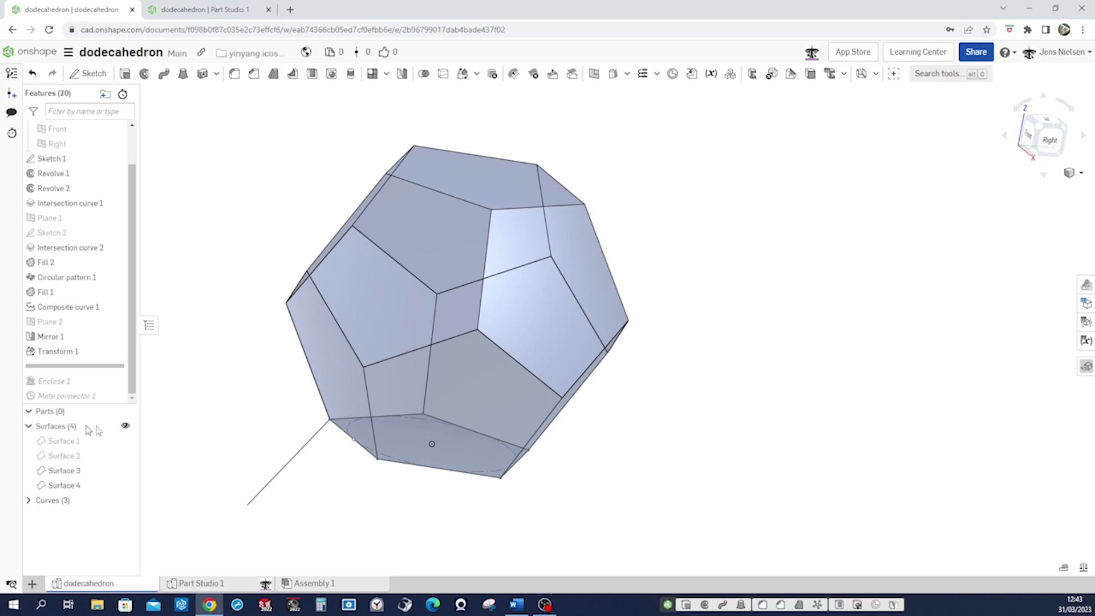
Roll the history forward past Enclose 1 and remove Plane 2 from its entities, keeping Surface 3, Surface 4 and the face of Sketch 1.
right_click_drag(162, 432, 155, 424)
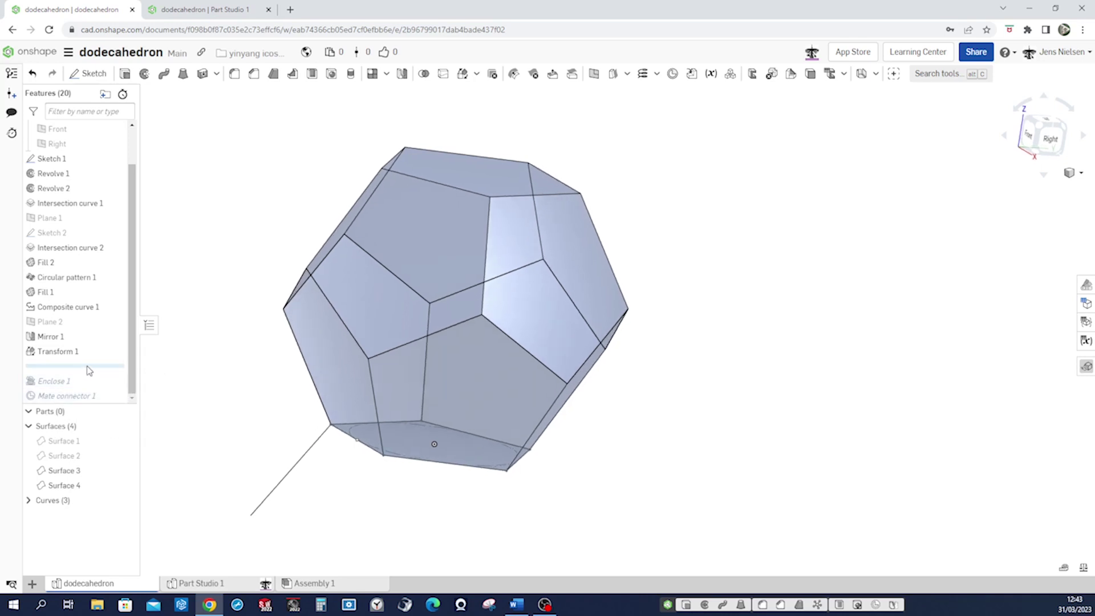
left_click_drag(77, 365, 74, 386)
right_click(65, 370)
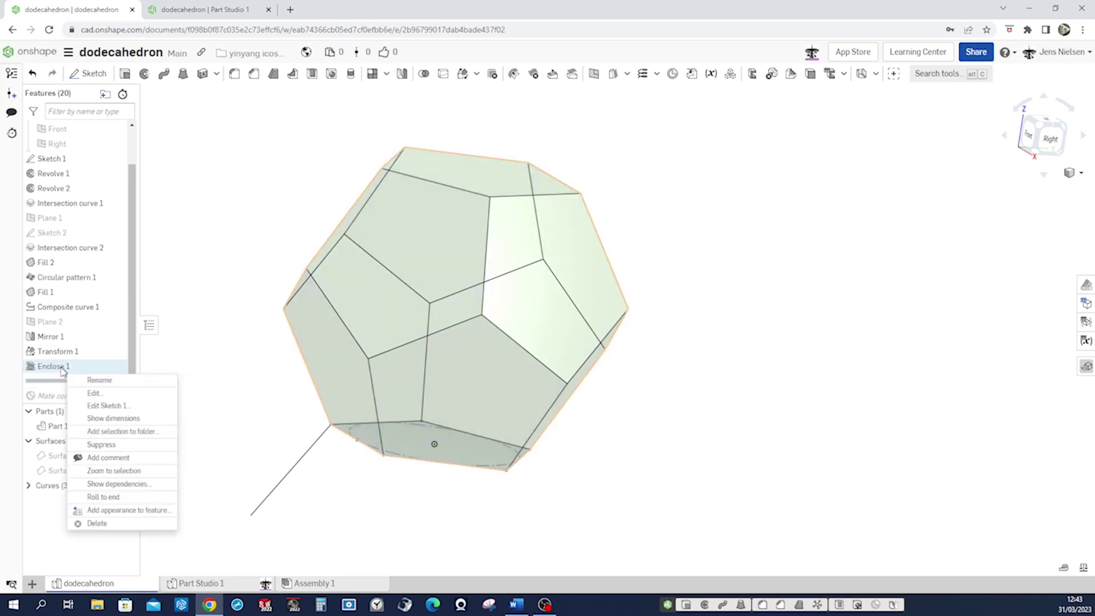
left_click(117, 392)
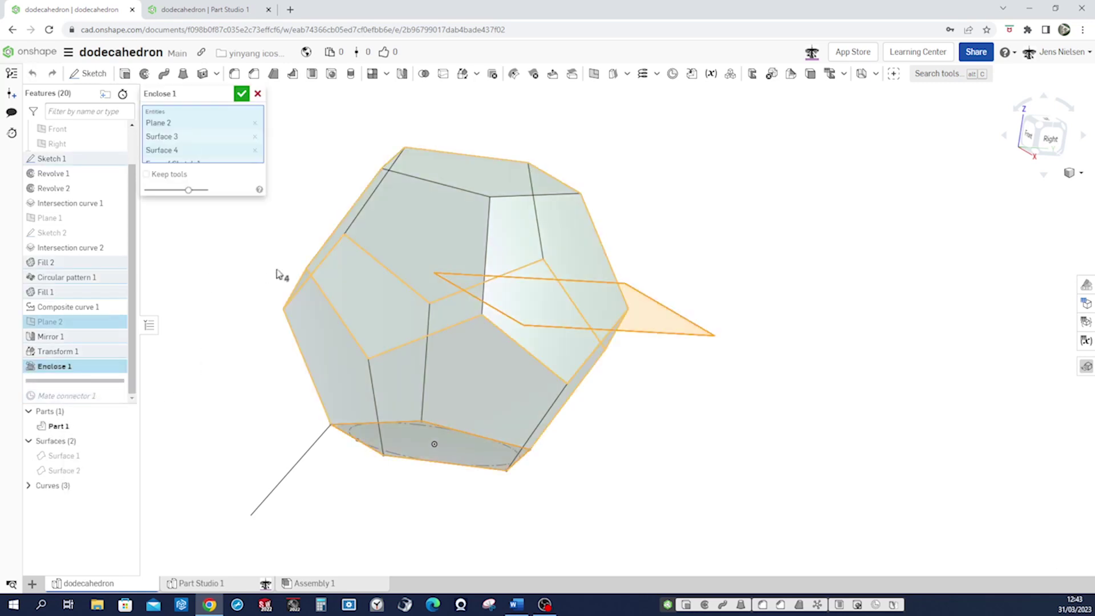
right_click_drag(280, 276, 524, 261)
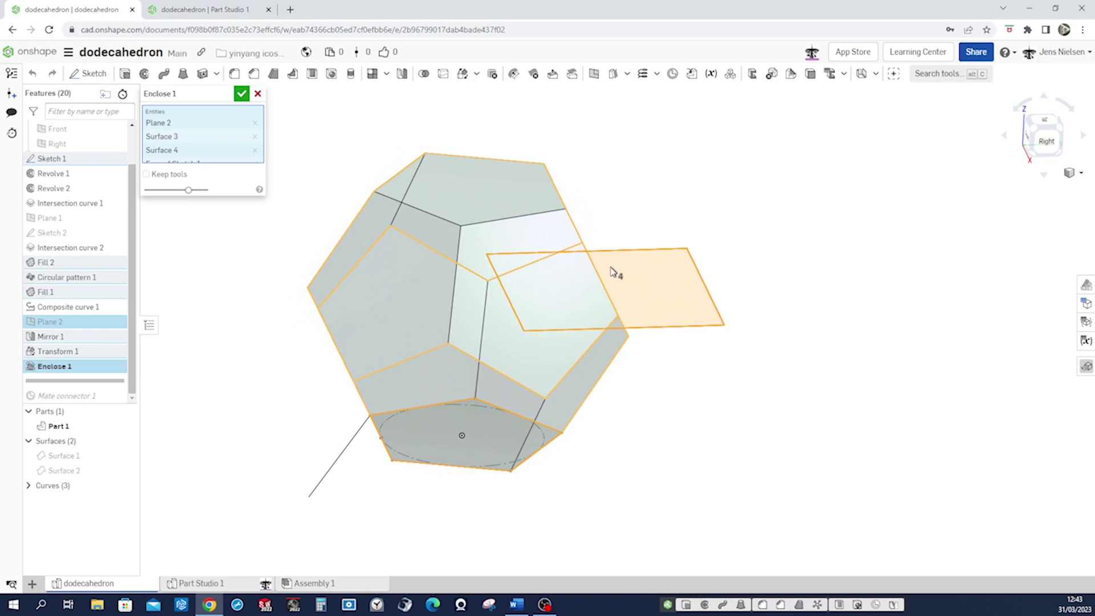
left_click(255, 123)
right_click_drag(413, 174, 365, 182)
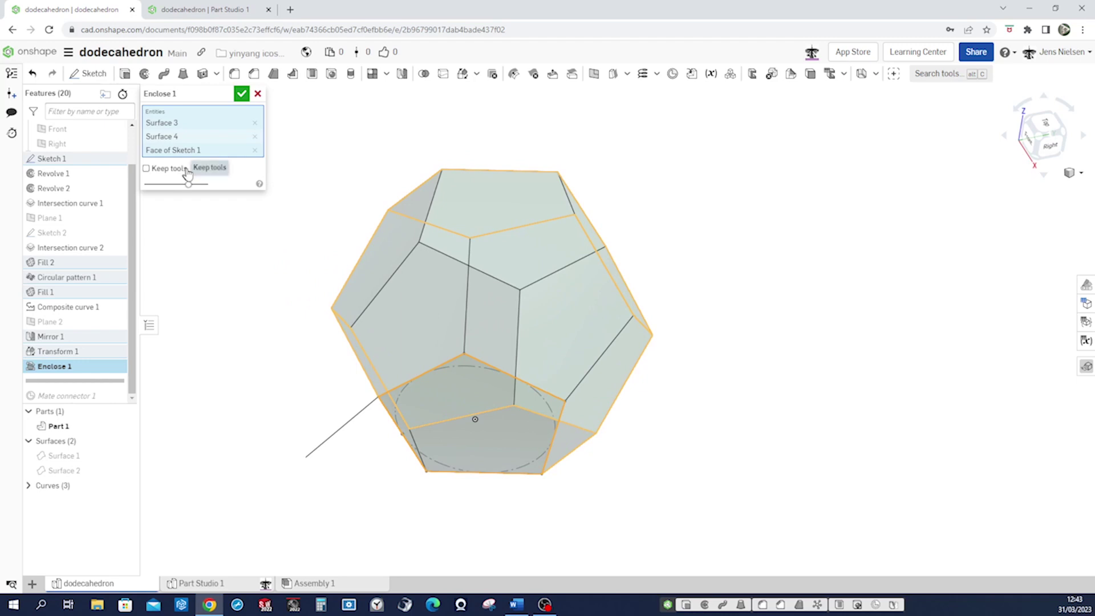
right_click_drag(320, 270, 446, 387)
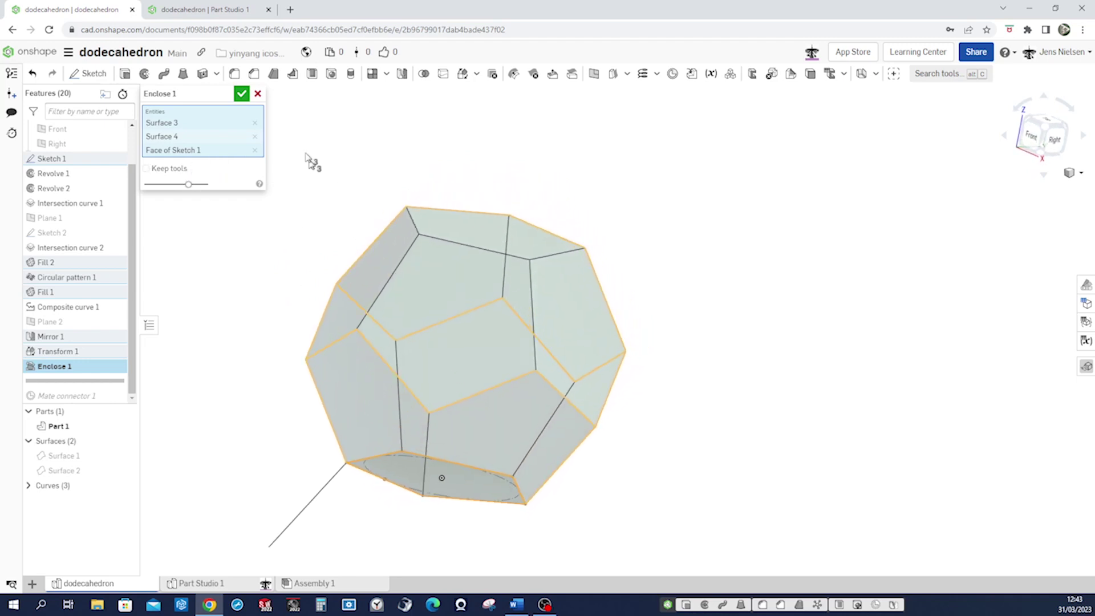
left_click(242, 94)
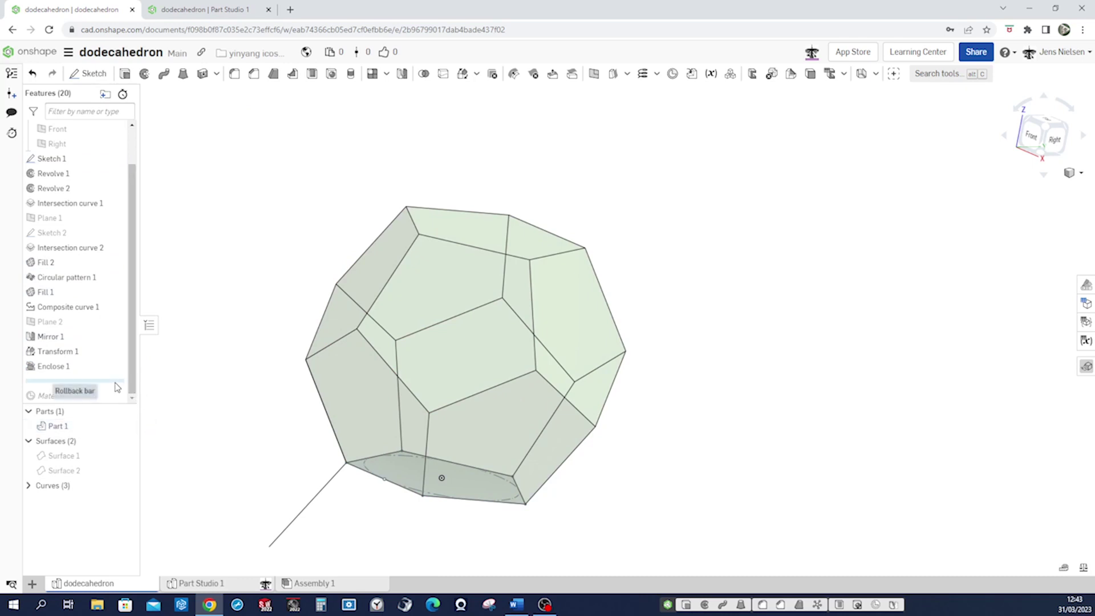
Roll the history forward past Mate connector 1 to examine it on the base face, and open Assembly 1.
left_click_drag(117, 387, 131, 403)
left_click(61, 384)
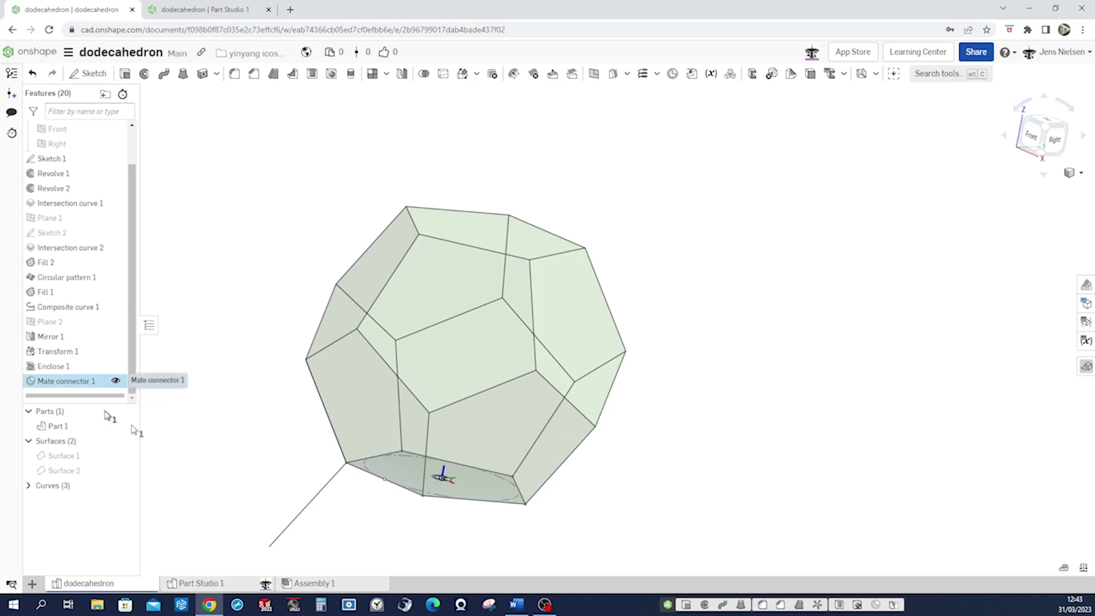
left_click(313, 583)
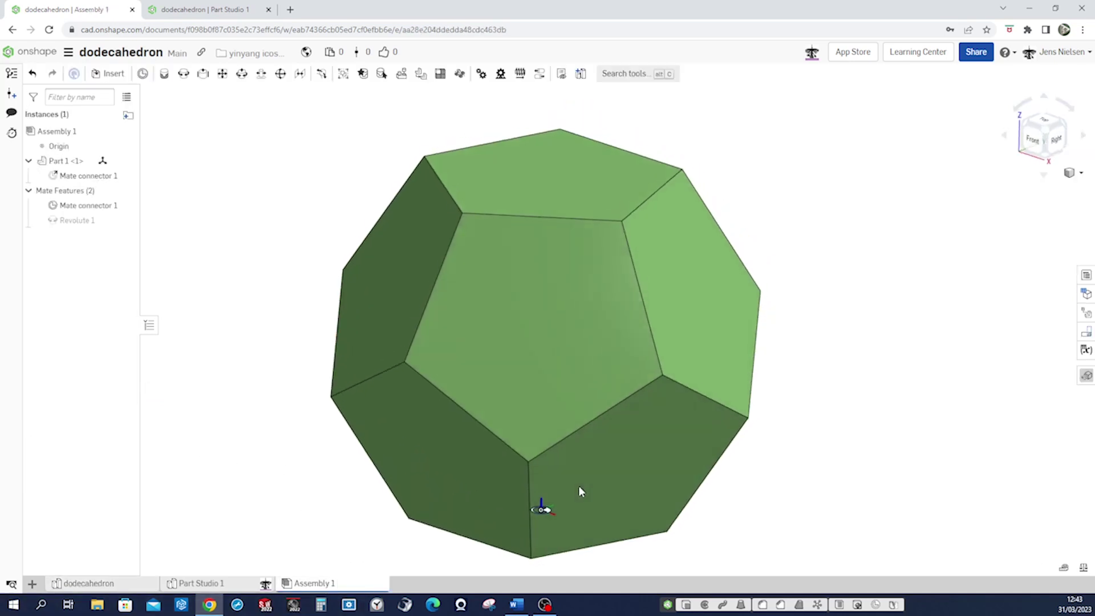
Play the animation of the Revolute 1 mate to view the rotating dodecahedron, and close the animation settings.
right_click(80, 225)
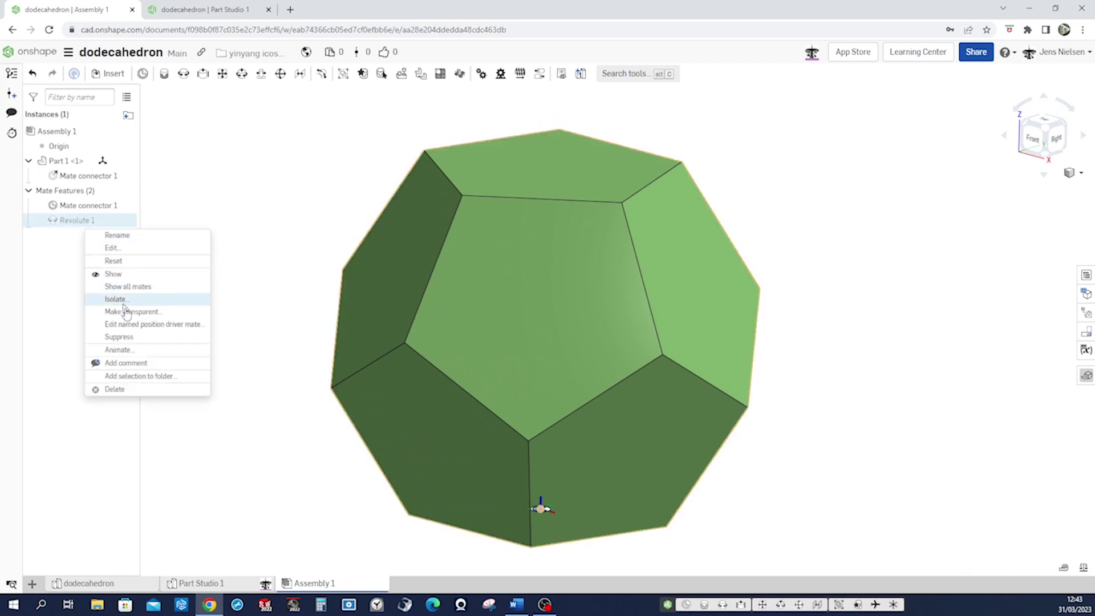
left_click(131, 349)
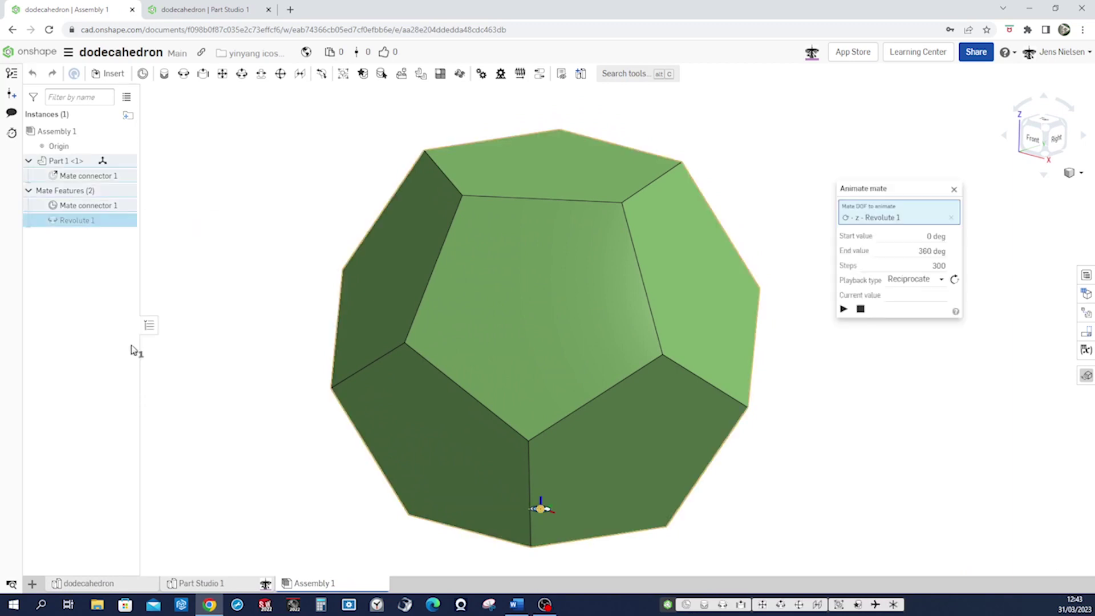
left_click(844, 309)
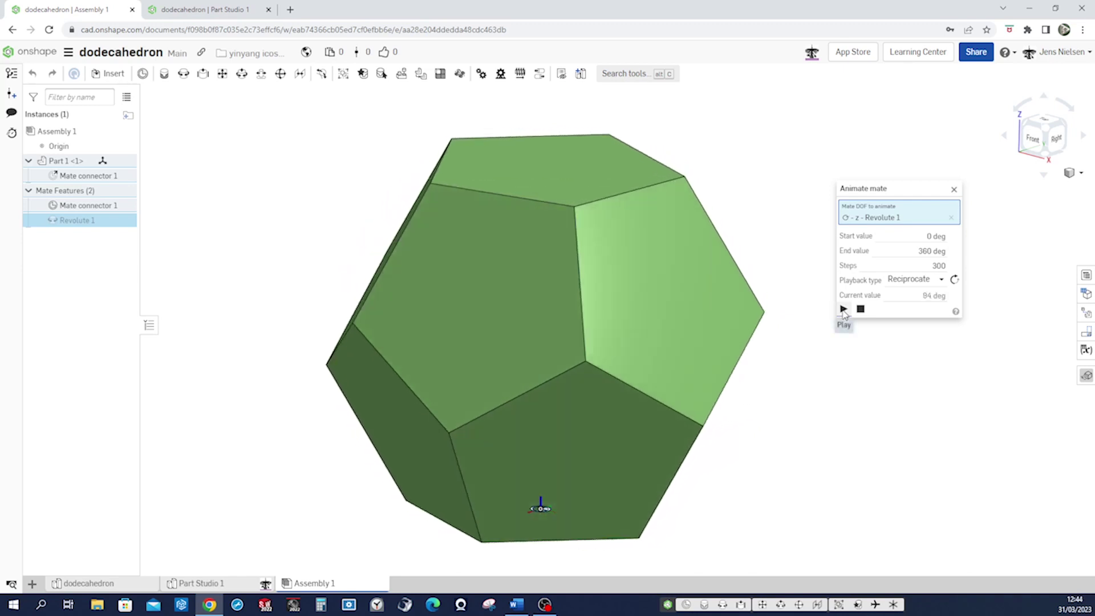
left_click(953, 191)
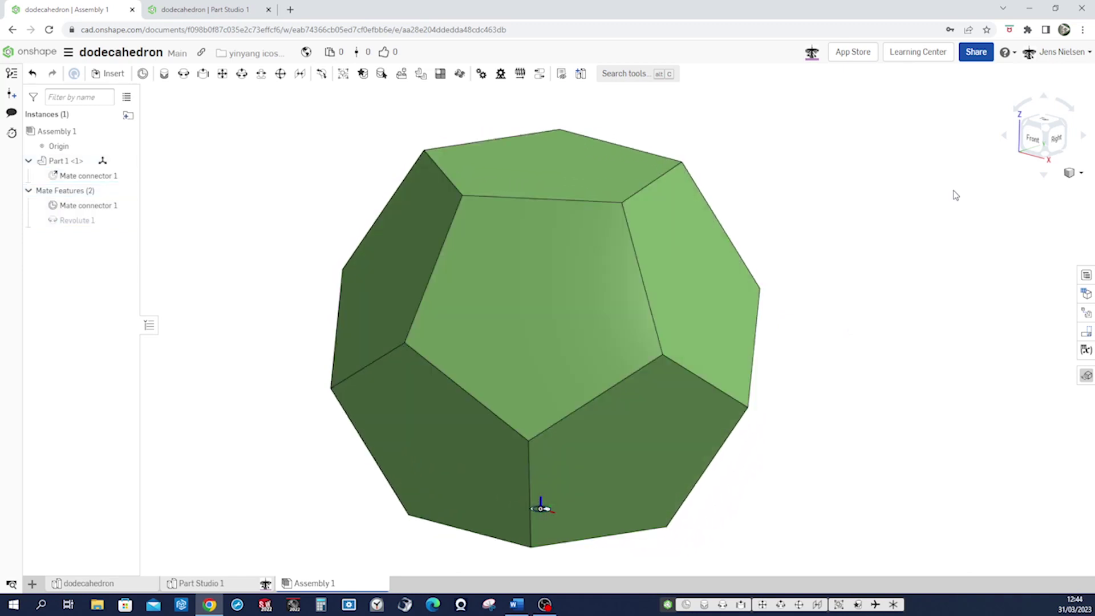
Leave the finished model for the empty Part Studio 1 and start a sketch on the Top plane, viewed face-on with the default planes hidden.
left_click(132, 9)
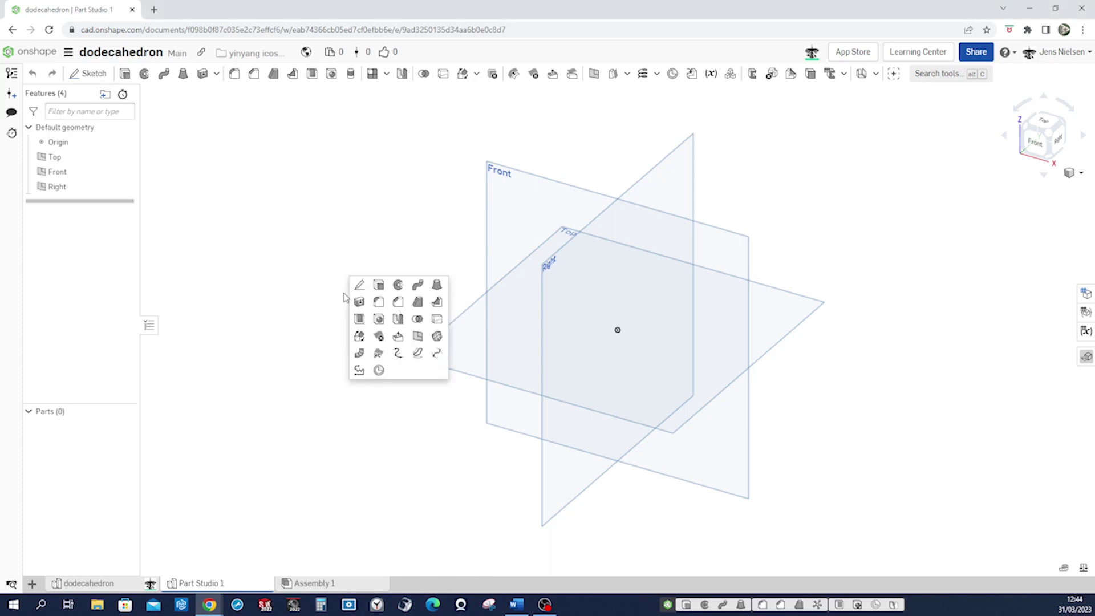
left_click(359, 285)
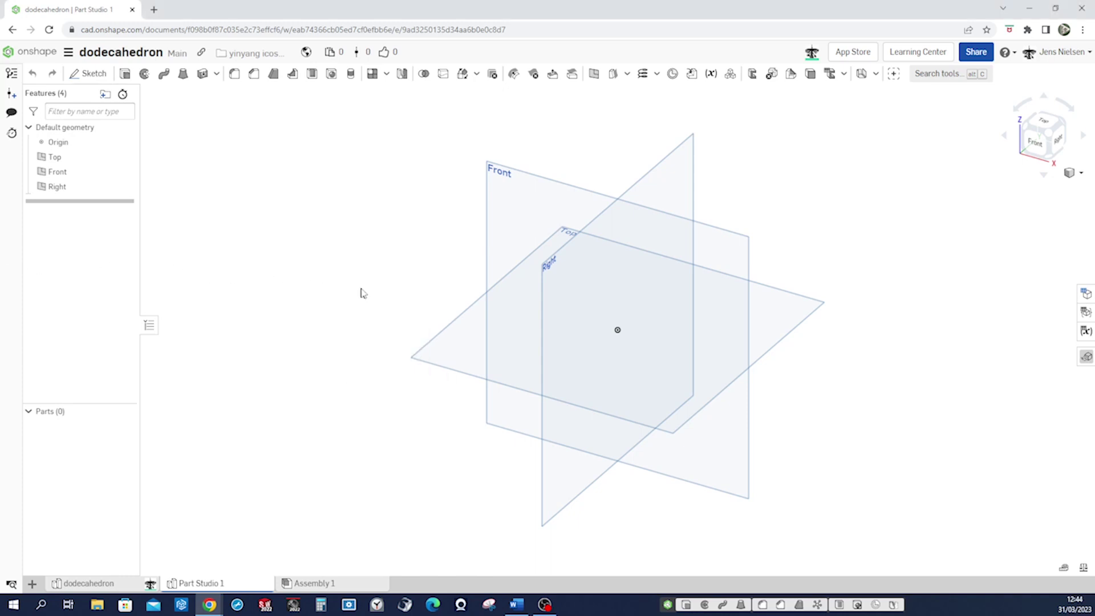
left_click(422, 356)
key("n")
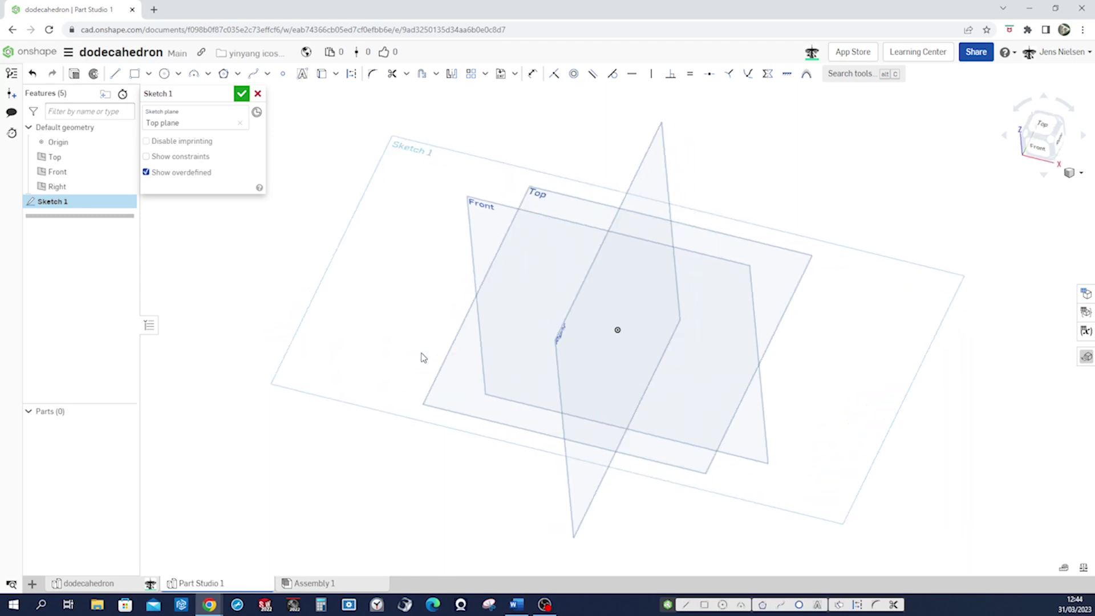
key("p")
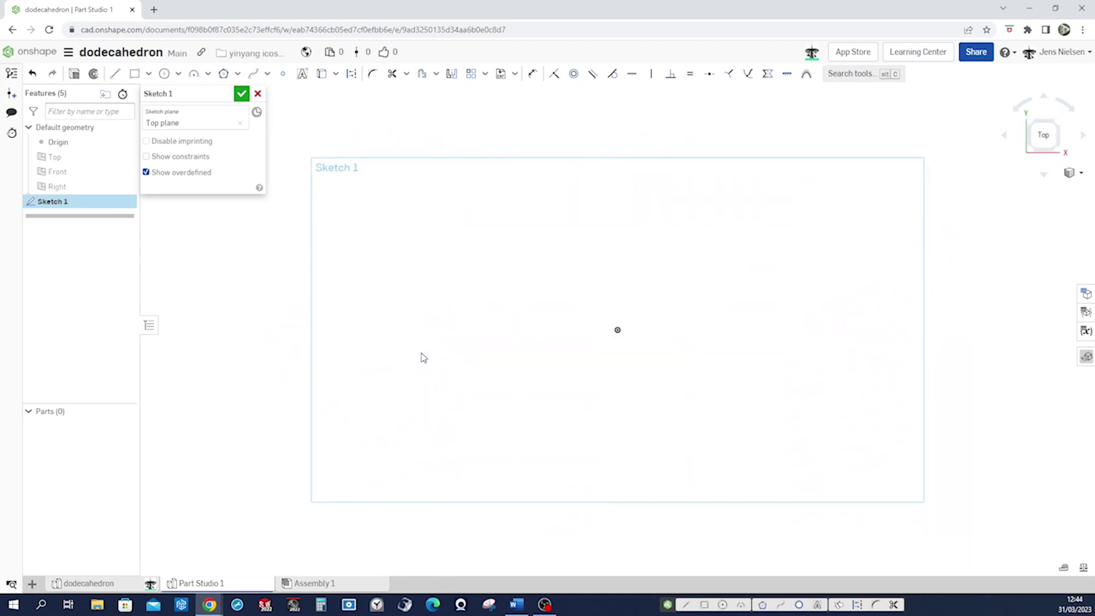
Sketch a five-sided circumscribed polygon centred on the origin, with a flat base and sides about 36 mm long.
key("s")
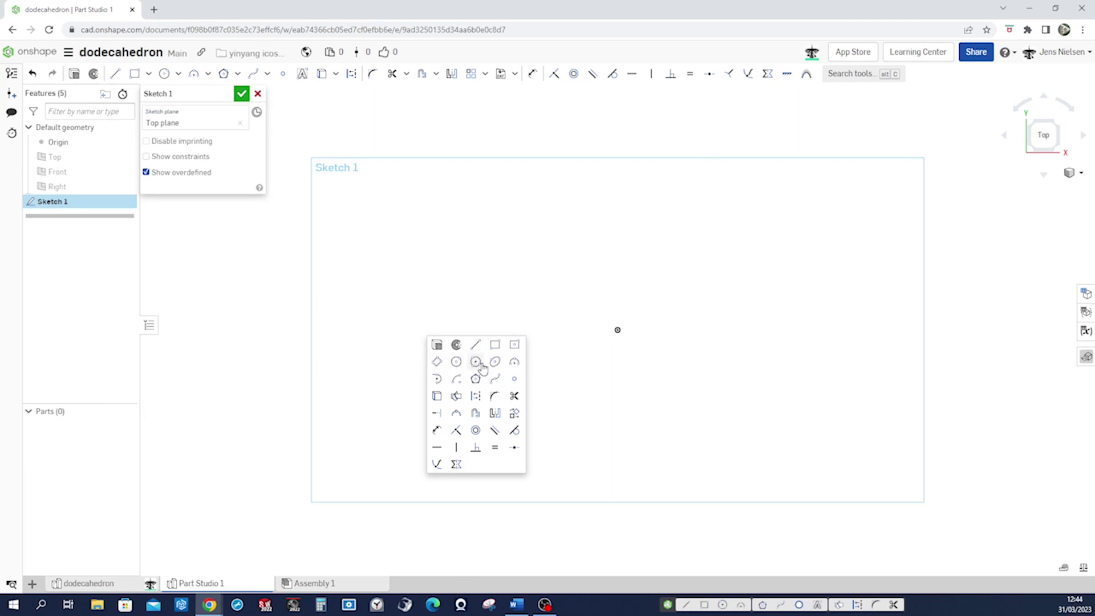
left_click(475, 379)
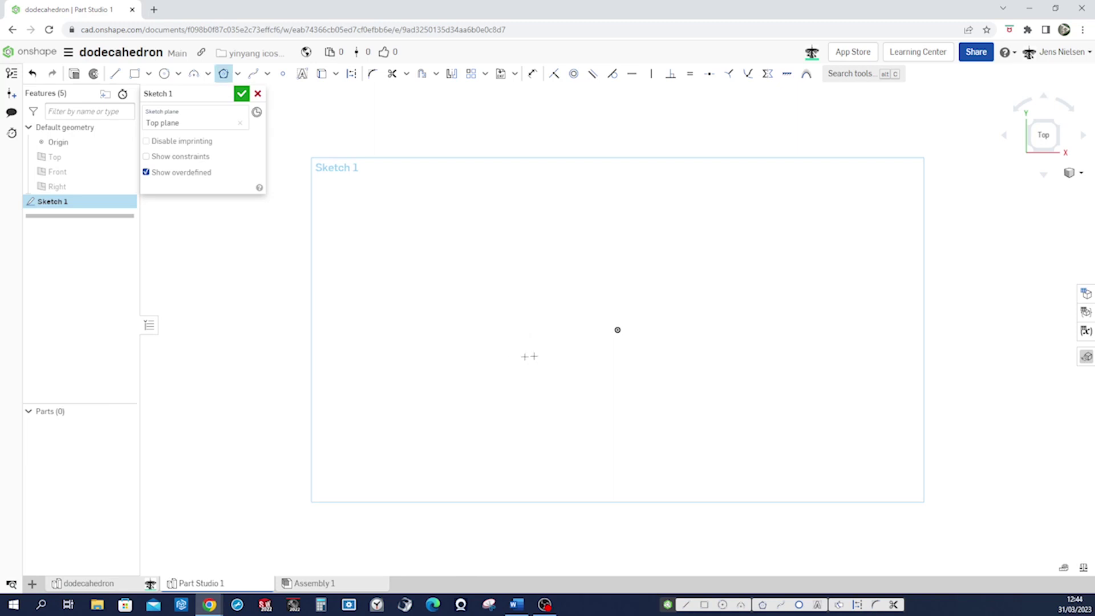
left_click(618, 329)
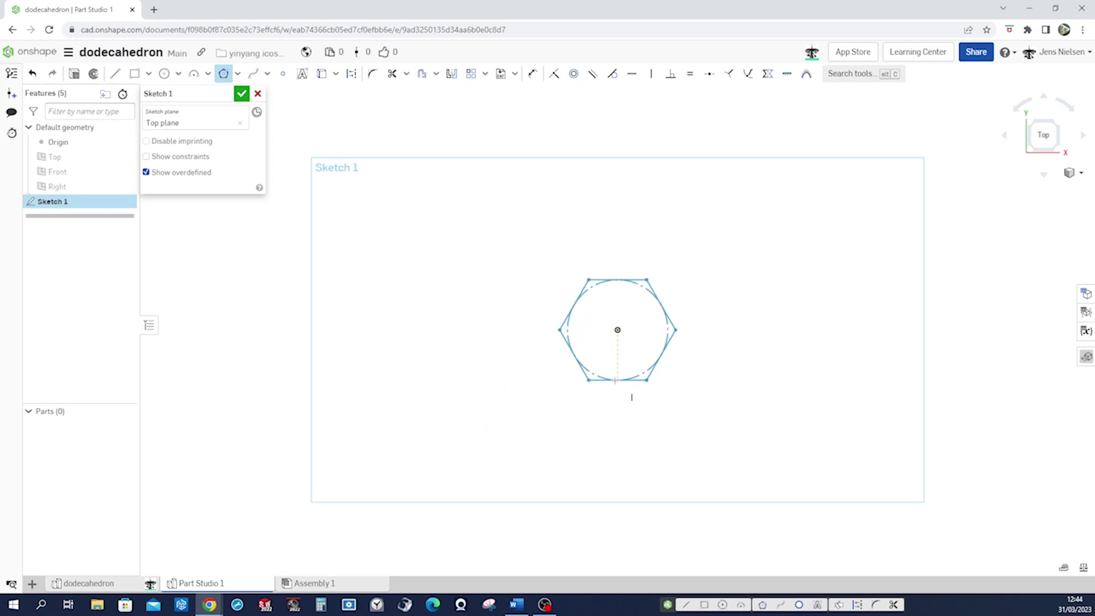
key("Down")
left_click(617, 379)
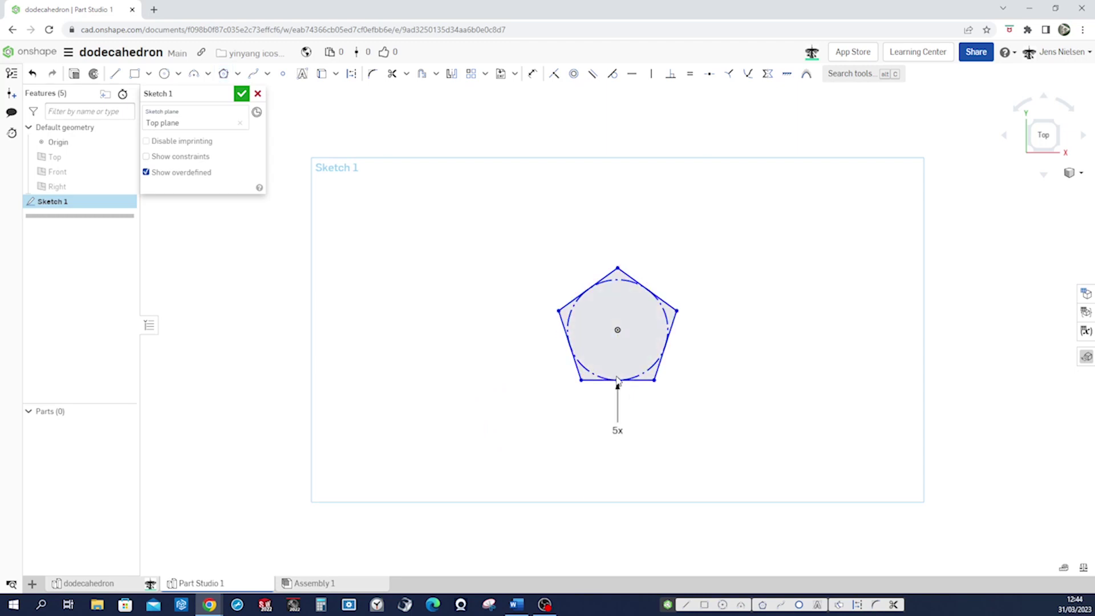
Dimension the pentagon's base edge to 44 mm and finish the sketch.
key("h")
key("u")
left_click(643, 380)
left_click(648, 402)
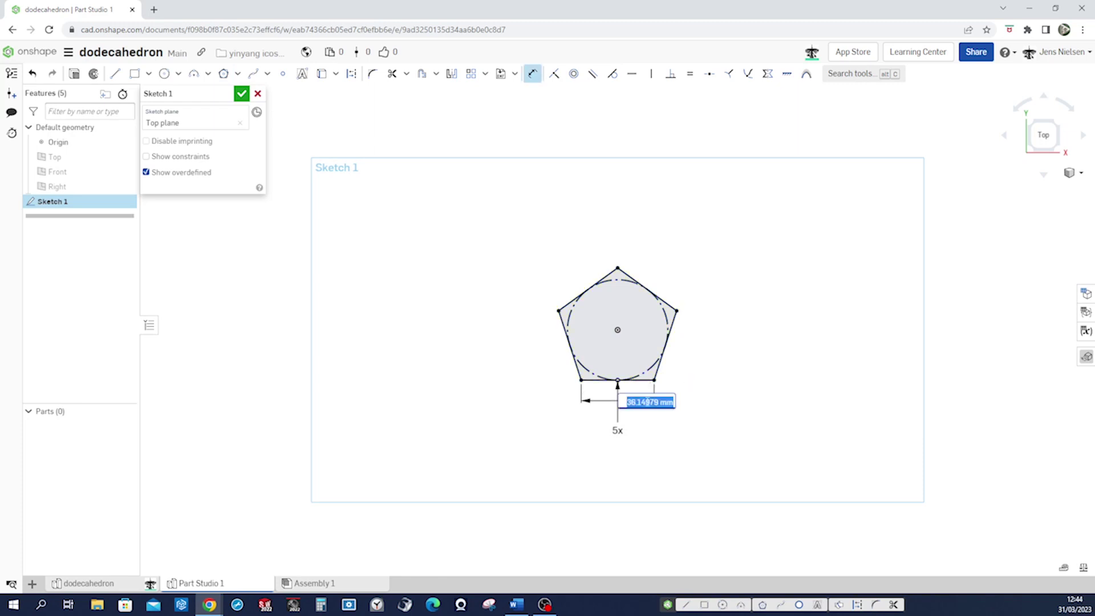
type("44")
key("Return")
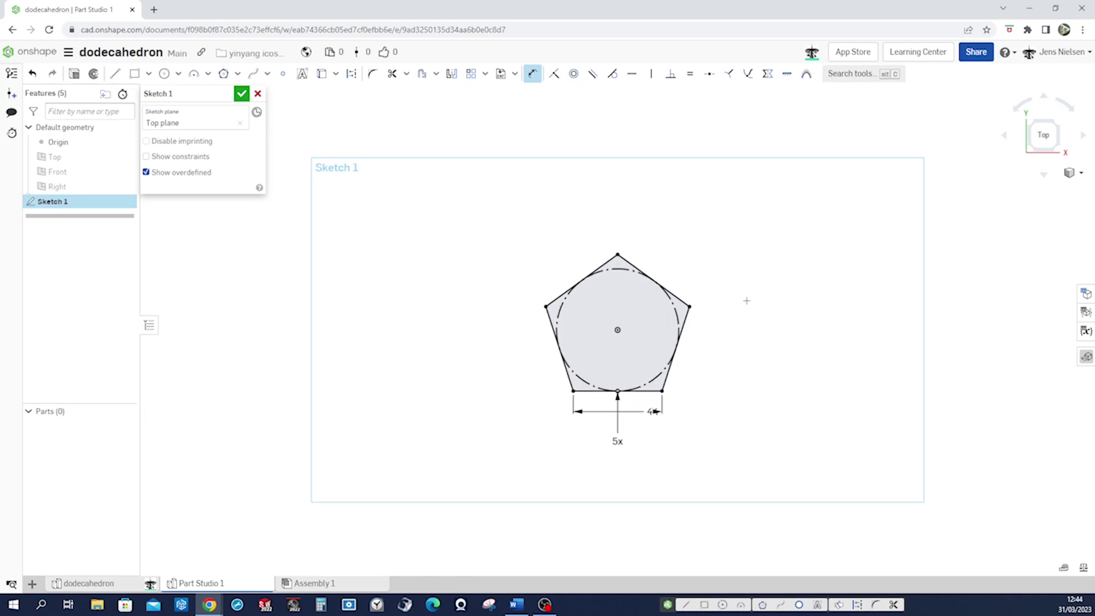
left_click(241, 94)
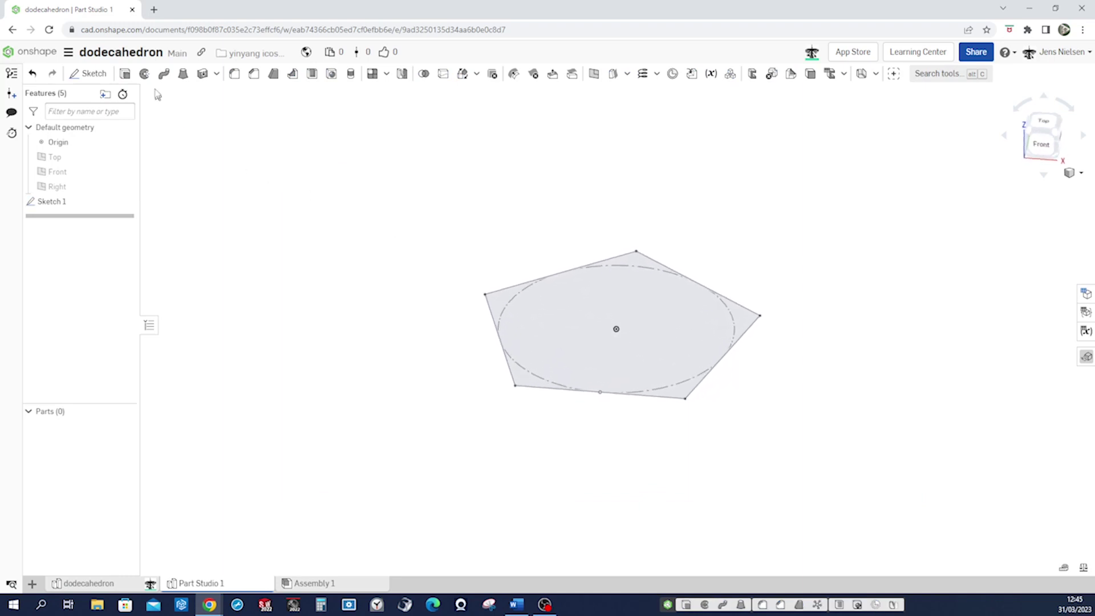
Create a full surface revolve of the pentagon's upper-left edge about the adjacent left edge.
left_click(145, 74)
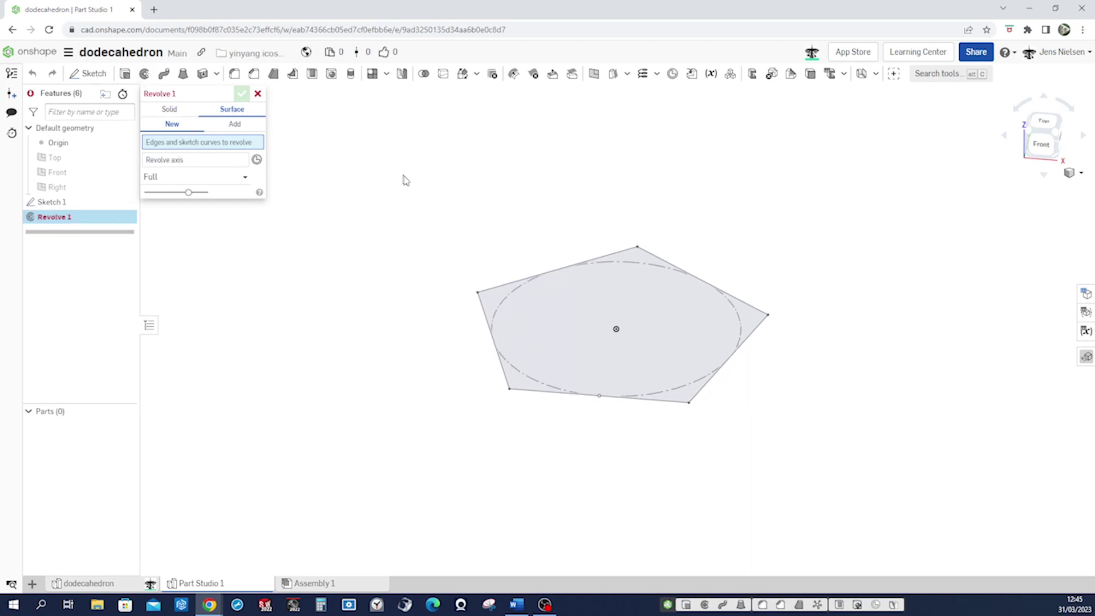
left_click(486, 284)
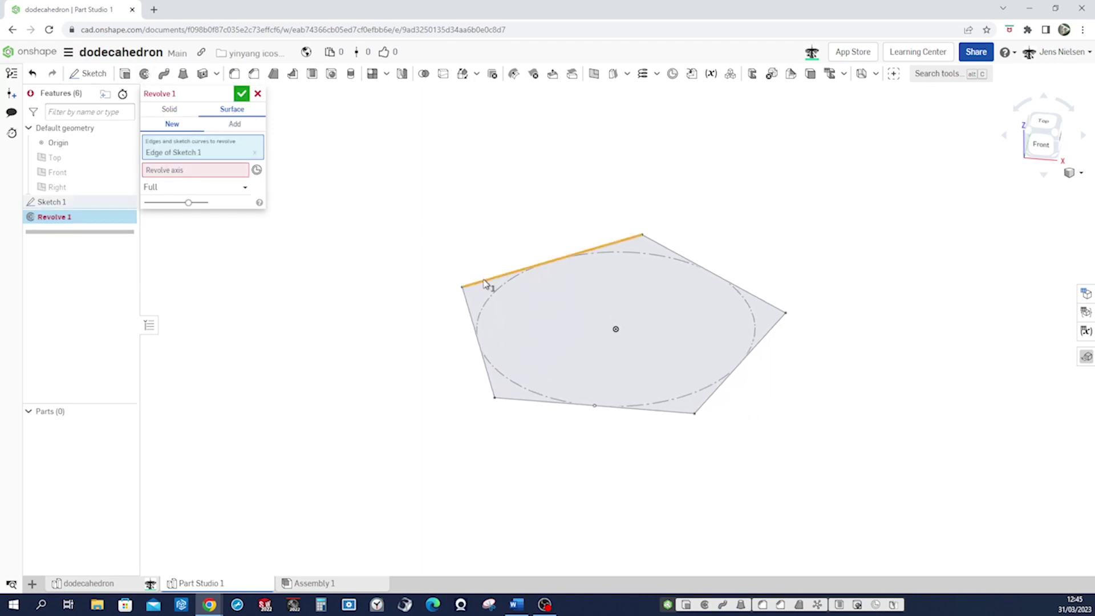
left_click(222, 171)
left_click(470, 310)
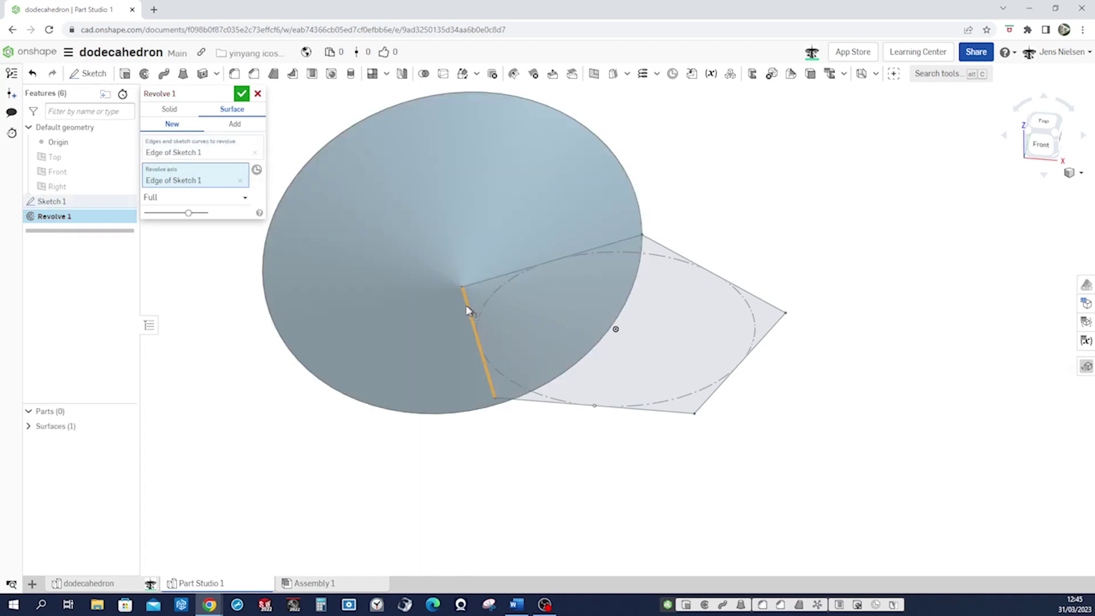
left_click(241, 94)
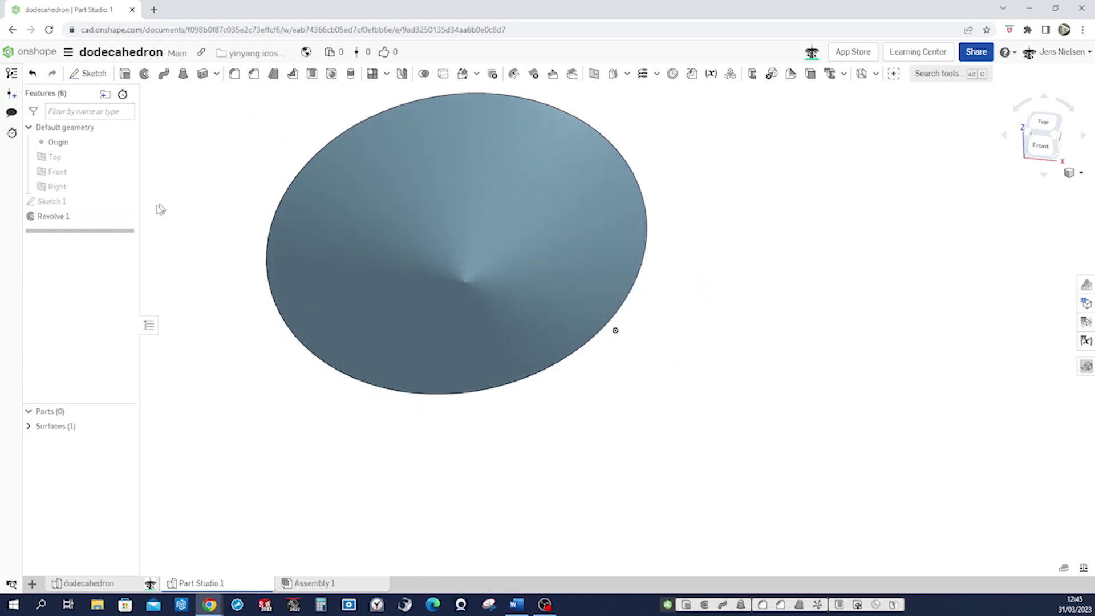
Show Sketch 1 again and create a full surface revolve of the pentagon's left edge about its upper-left edge.
left_click(128, 201)
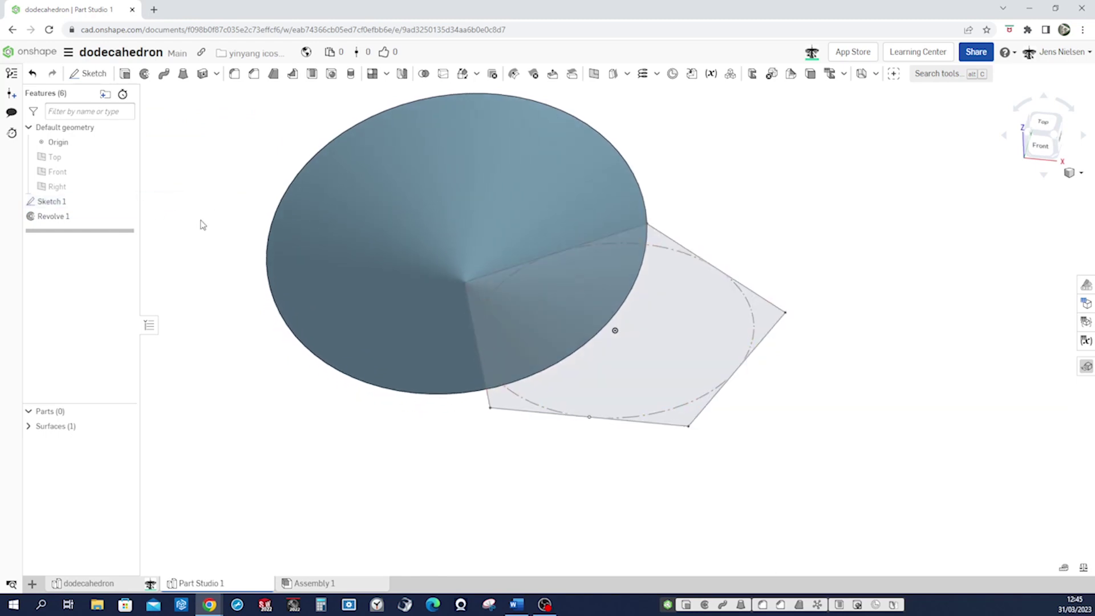
key("Up")
left_click(144, 74)
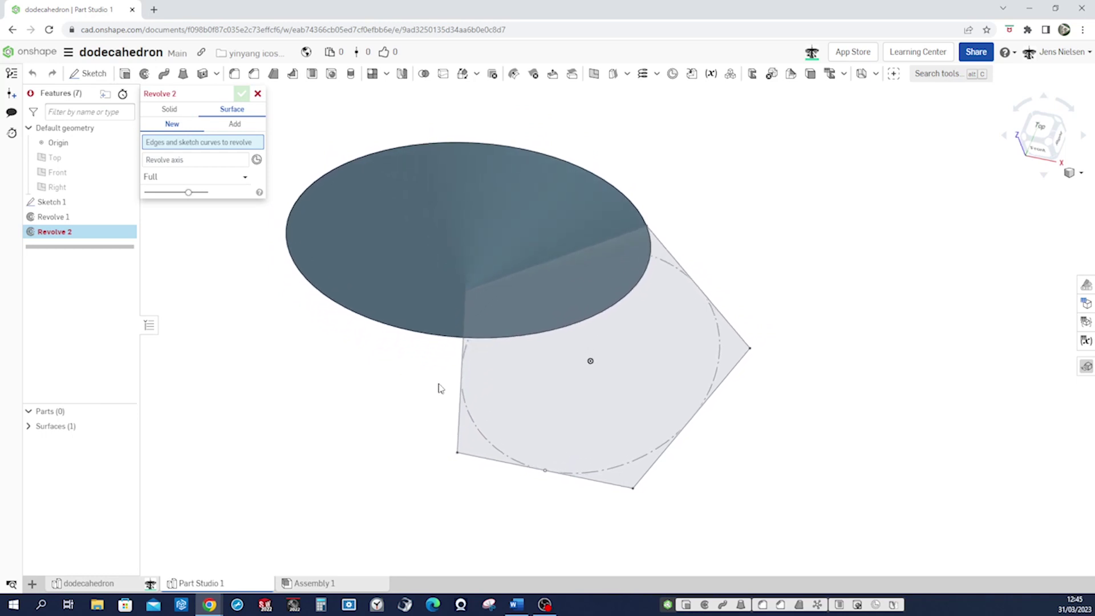
left_click(459, 412)
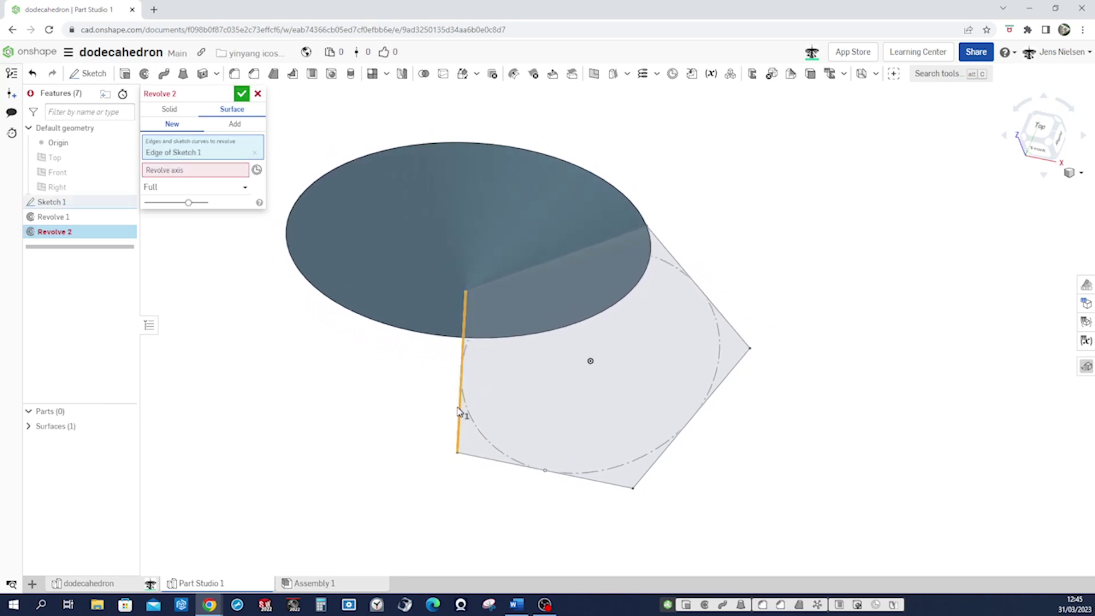
right_click_drag(621, 249, 683, 235)
left_click(642, 204)
right_click_drag(285, 225, 315, 155)
left_click(242, 95)
Create an intersection curve between the faces of Revolve 1 and Revolve 2.
right_click_drag(242, 102, 443, 277)
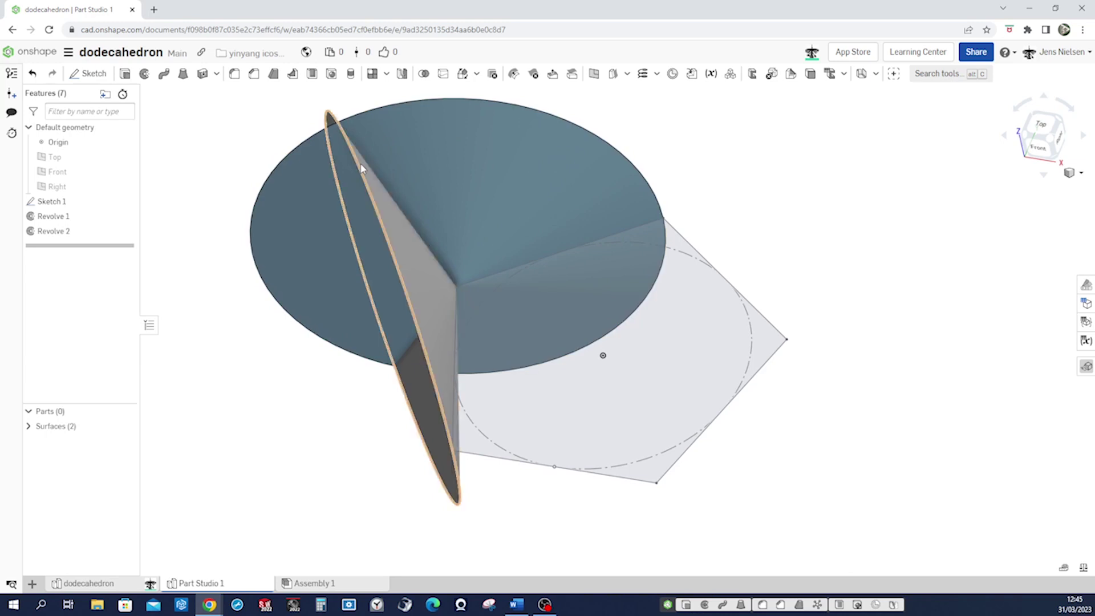
right_click_drag(414, 234, 452, 296)
right_click_drag(412, 246, 708, 196)
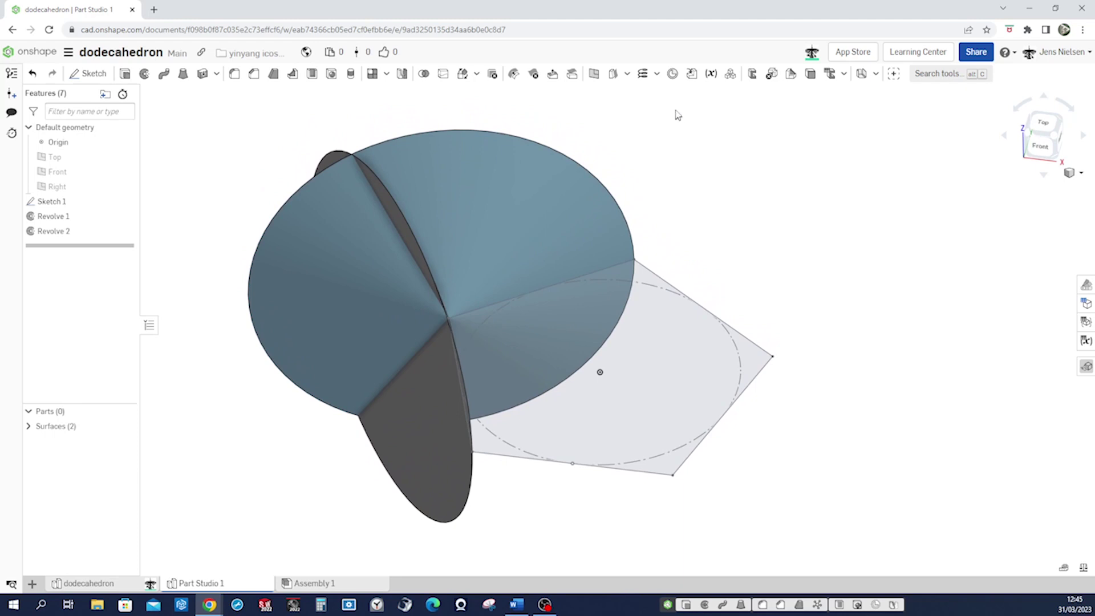
left_click(657, 74)
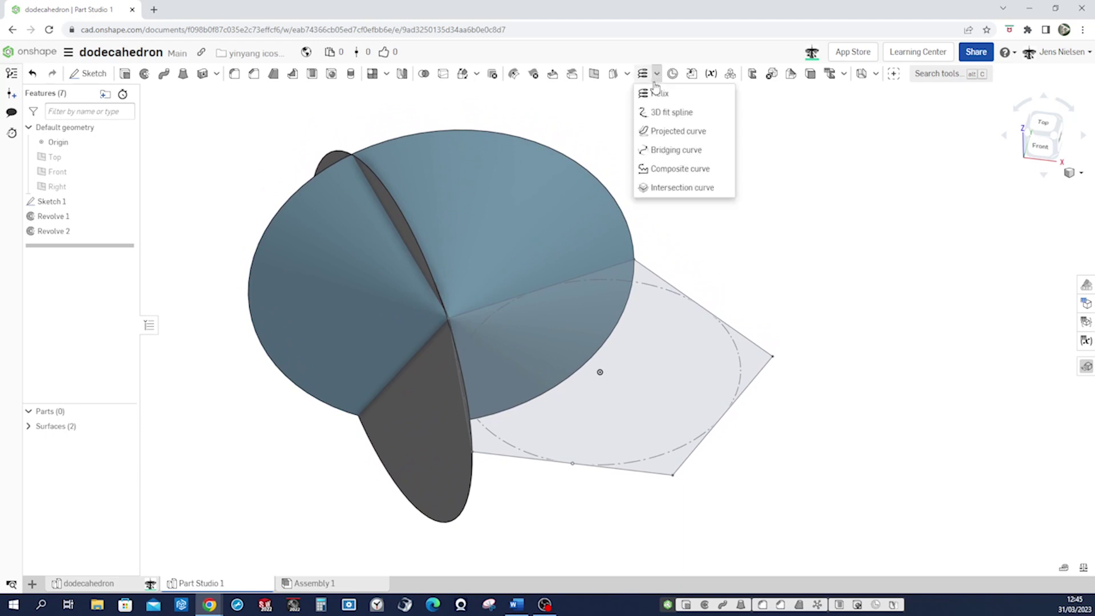
left_click(674, 188)
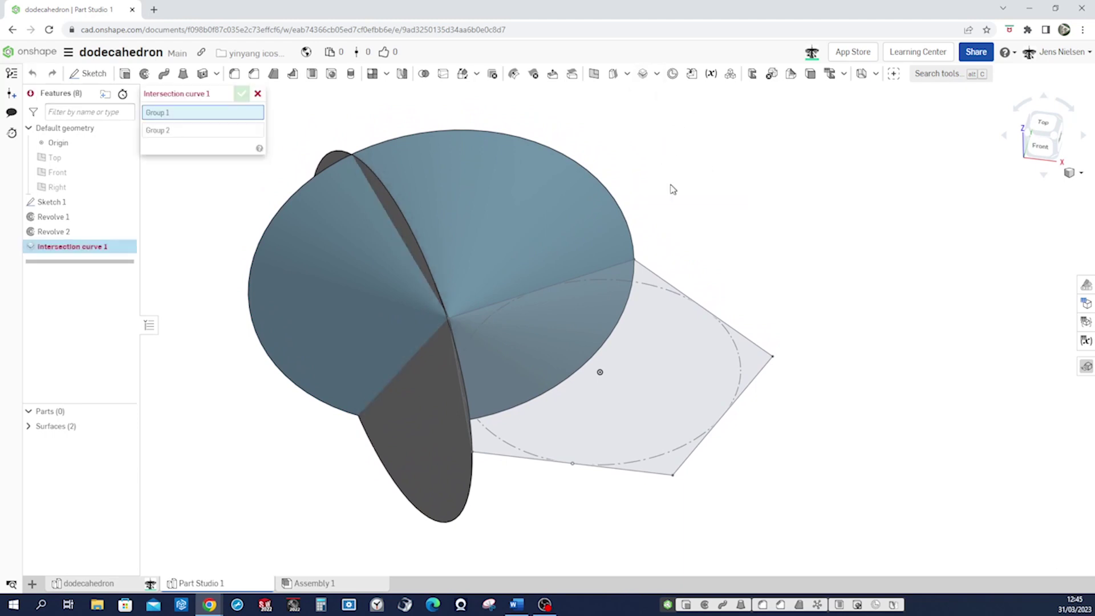
left_click(504, 178)
left_click(239, 142)
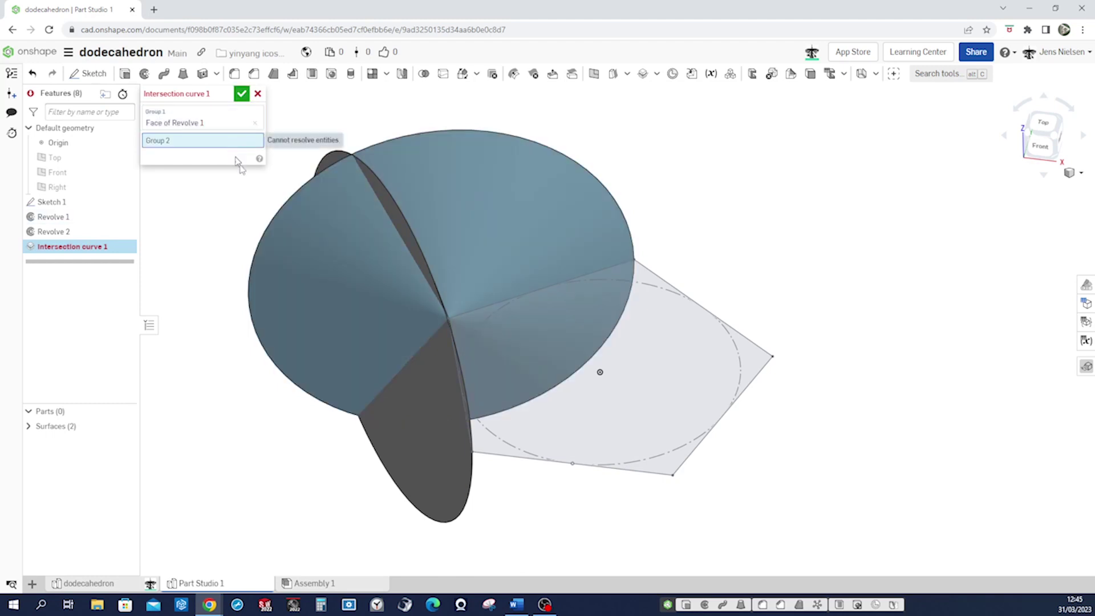
left_click(281, 220)
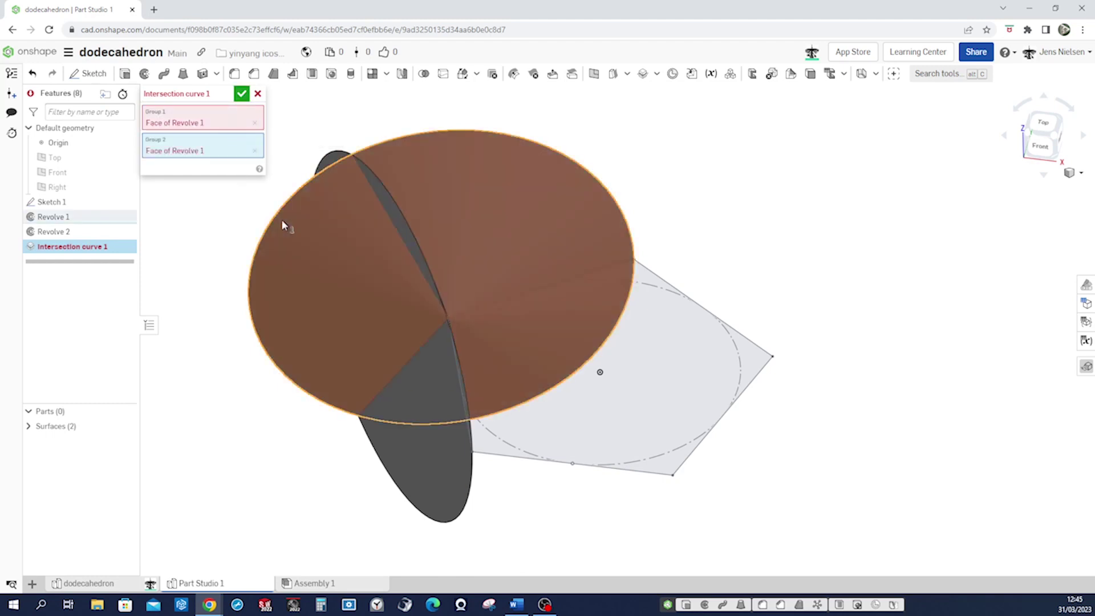
left_click(255, 151)
left_click(416, 479)
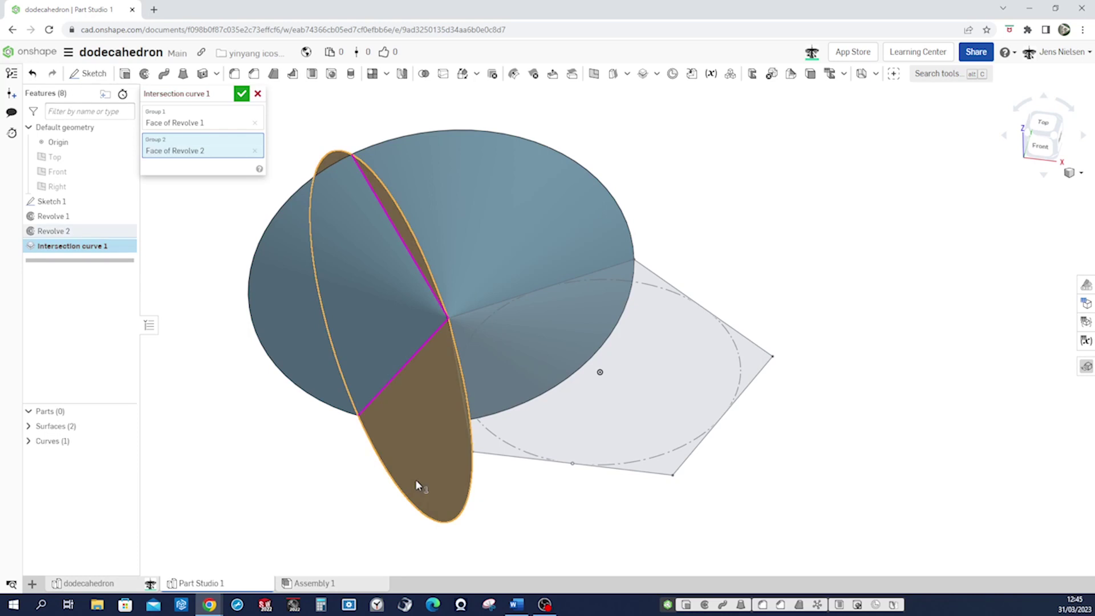
left_click(241, 93)
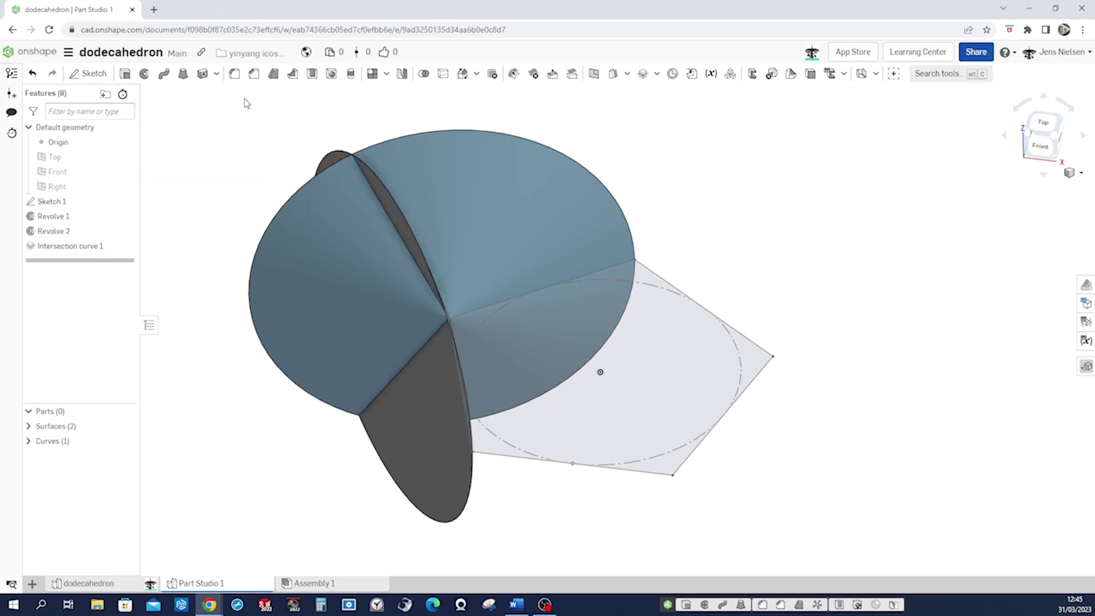
Hide the surfaces and create a three-point plane through the intersection curve's upper end and both ends of the pentagon's upper-left edge.
left_click(127, 427)
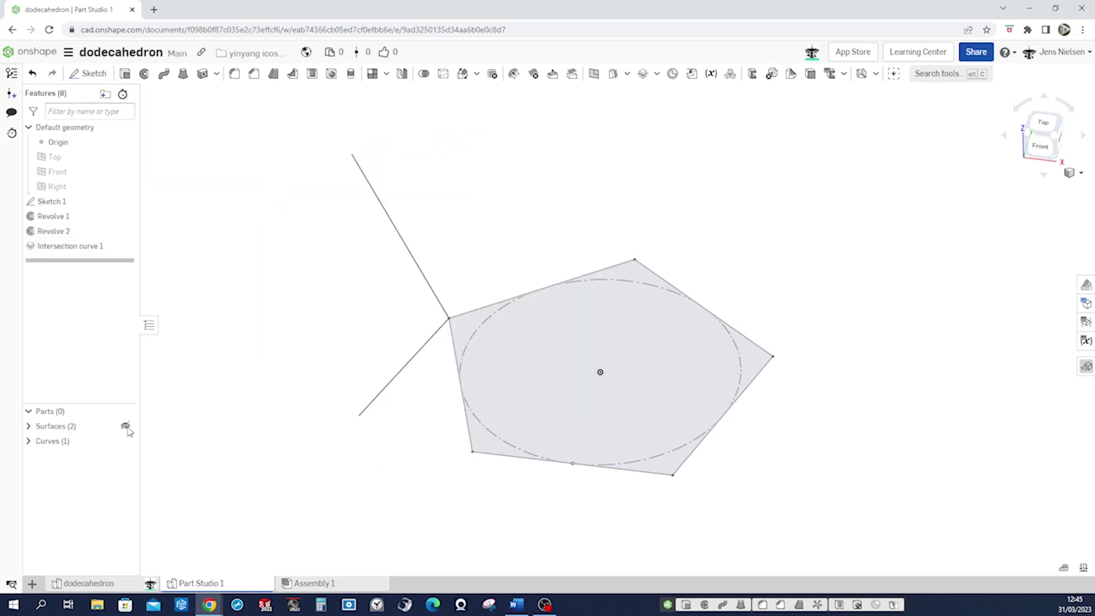
right_click_drag(582, 286, 565, 286)
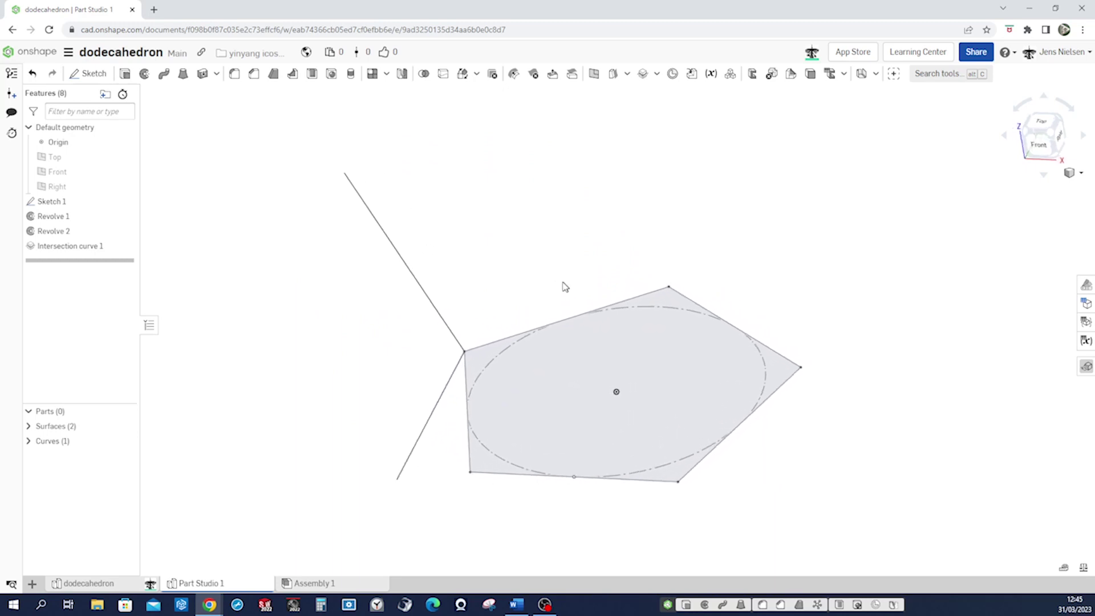
left_click(594, 75)
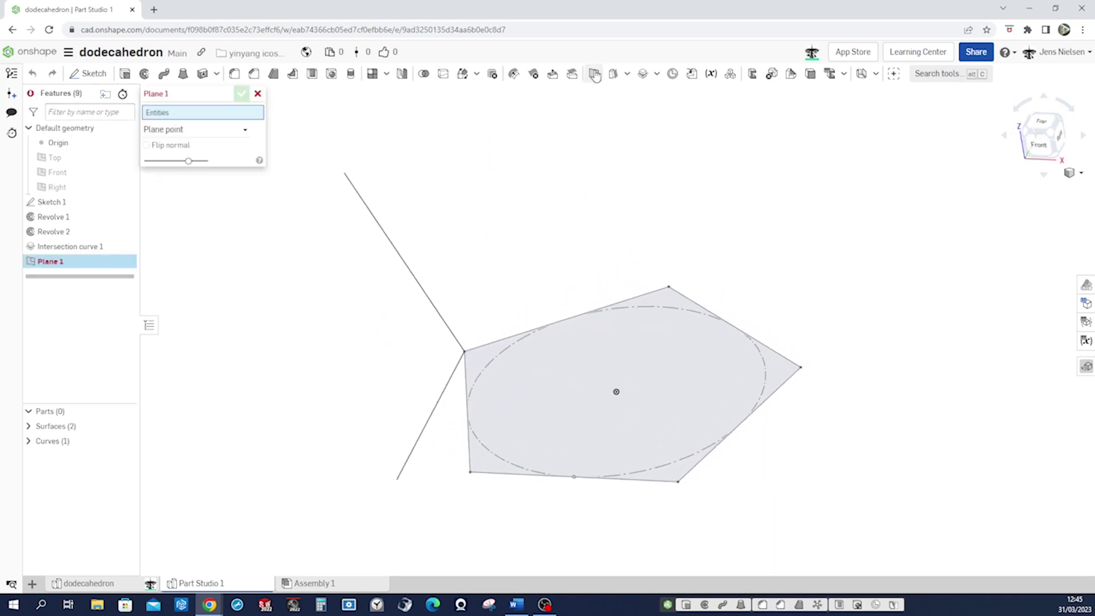
left_click(252, 131)
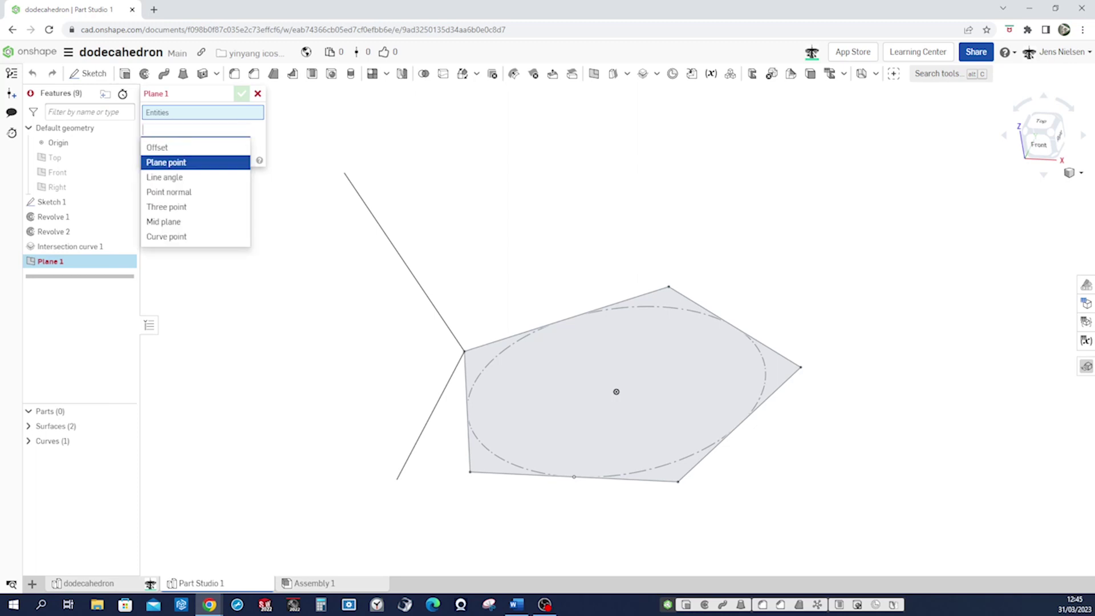
left_click(191, 207)
left_click(342, 174)
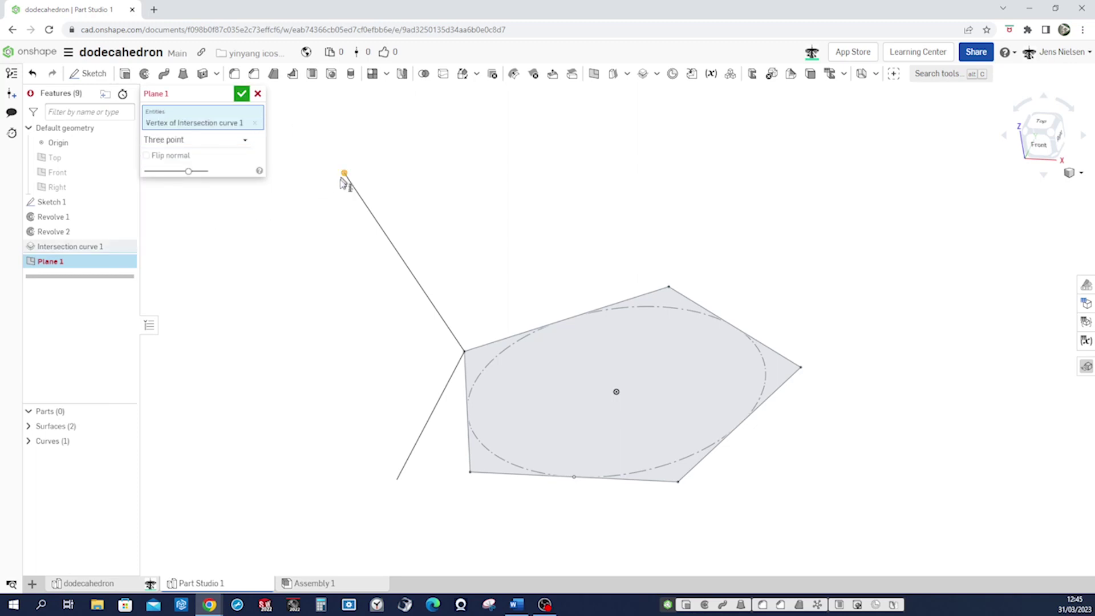
left_click(465, 352)
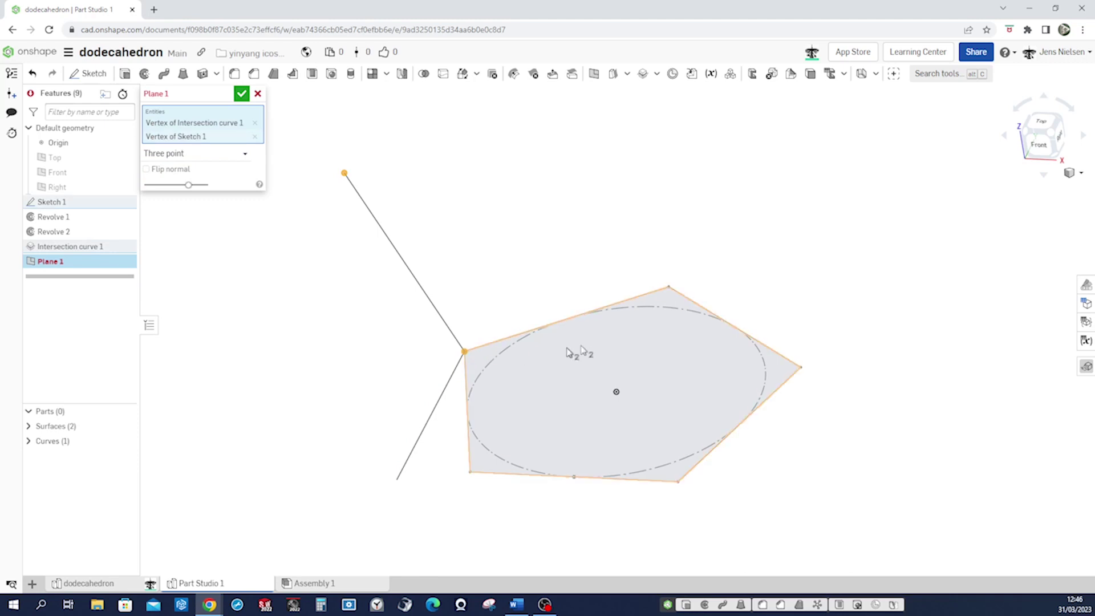
left_click(670, 288)
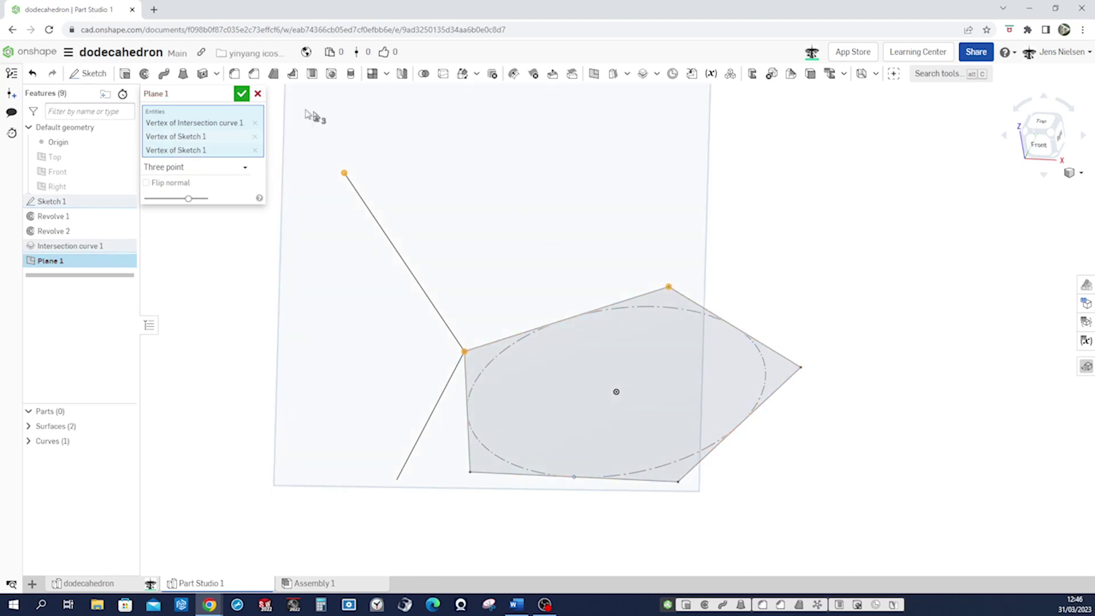
left_click(245, 97)
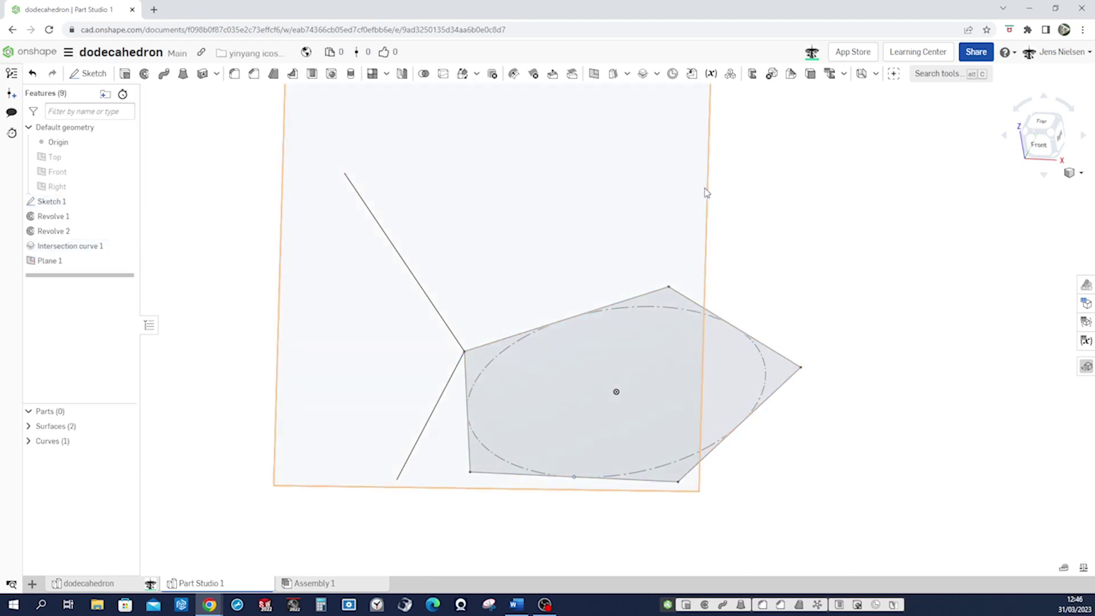
Start a sketch on Plane 1 and draw a small five-sided circumscribed polygon above the base pentagon.
key("s")
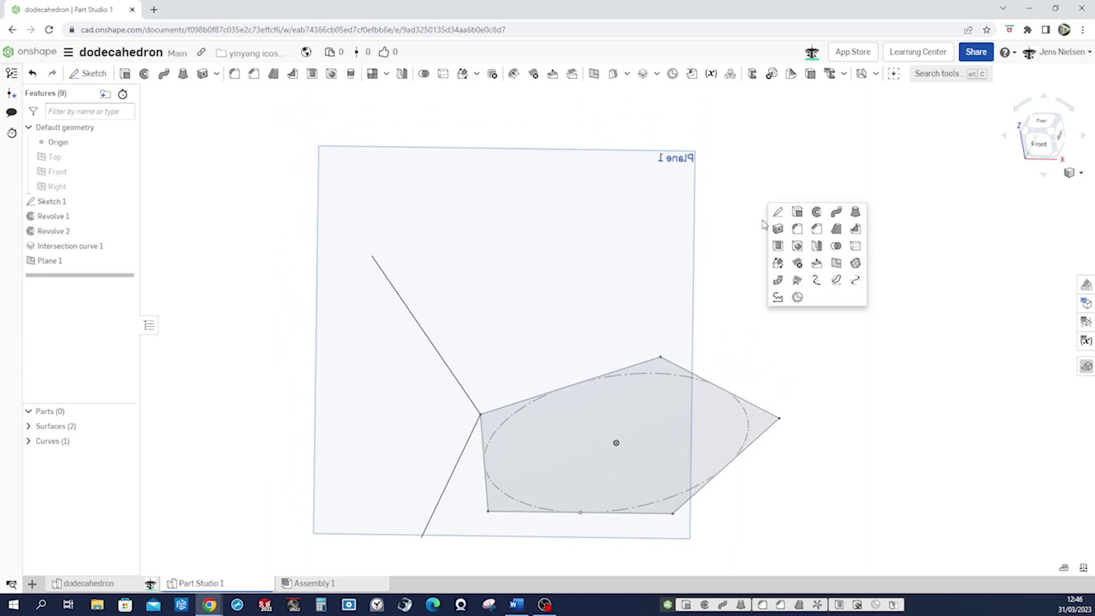
left_click(777, 212)
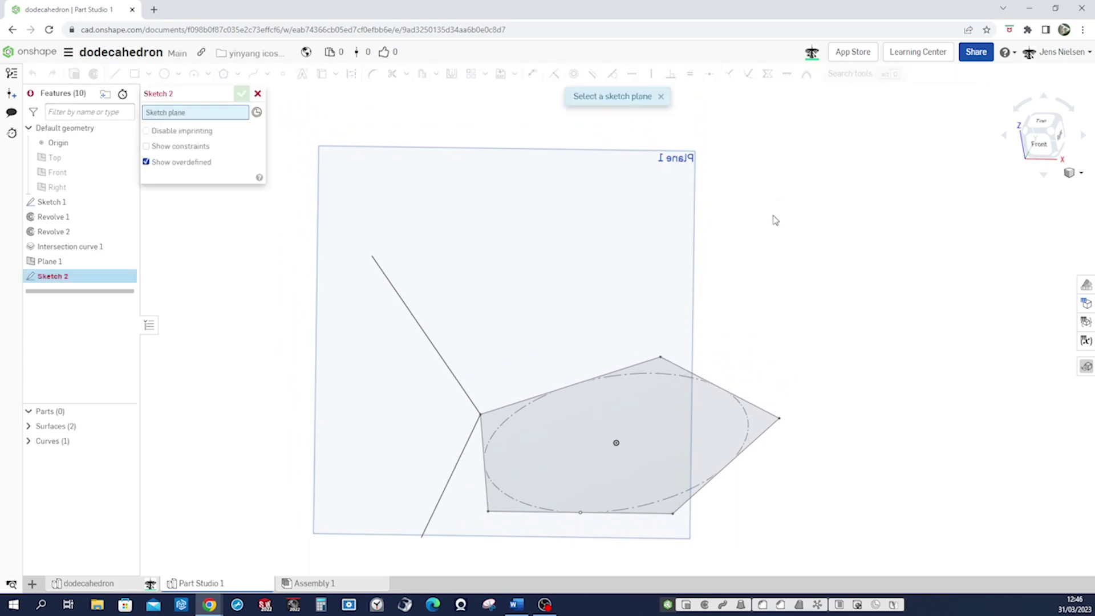
left_click(694, 249)
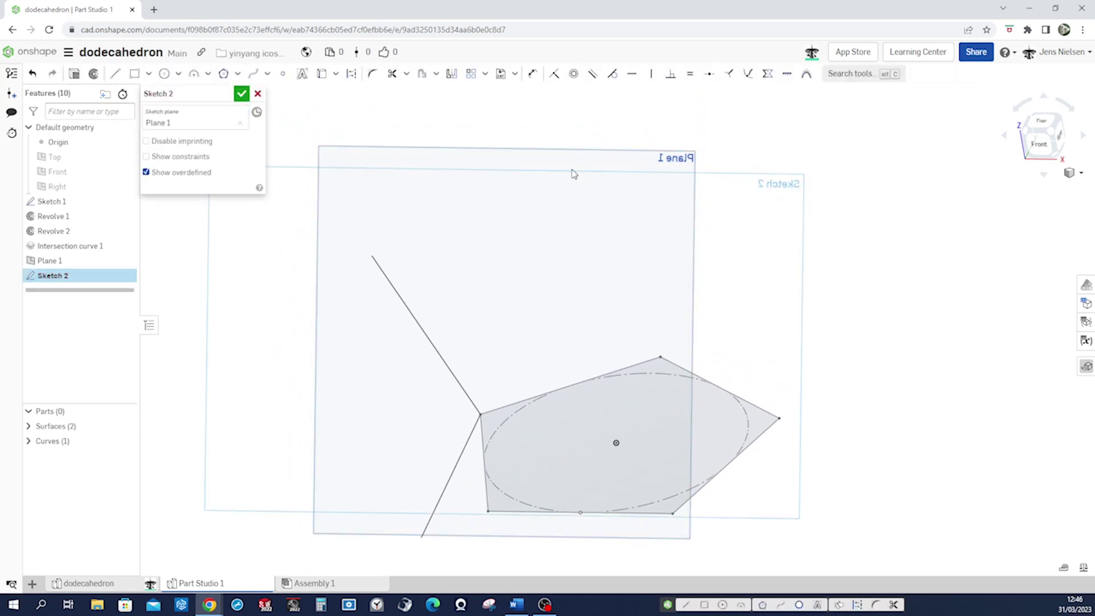
key("s")
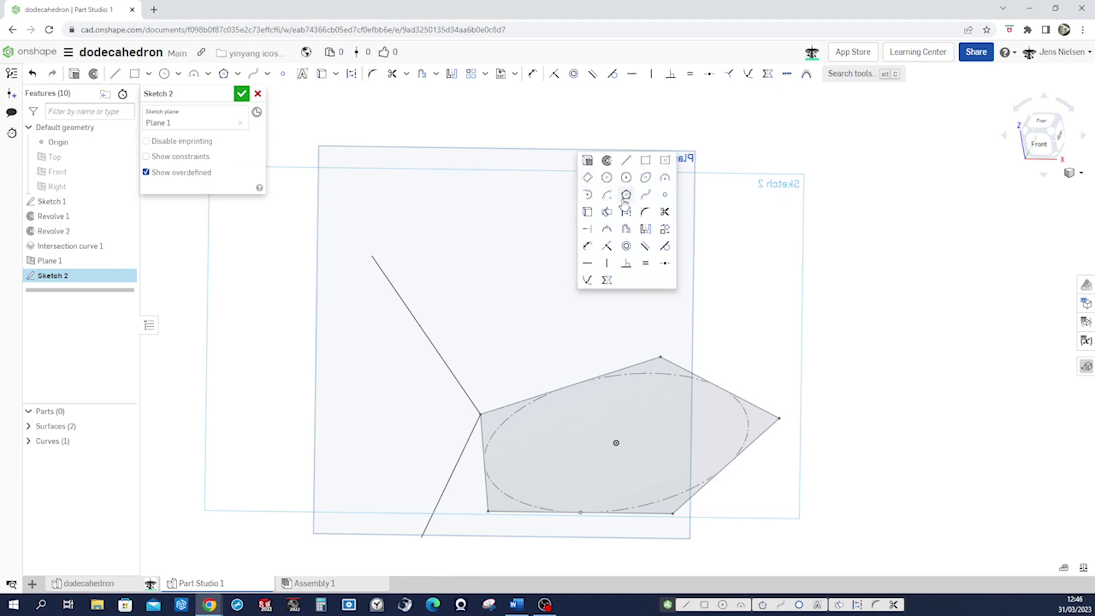
left_click(624, 200)
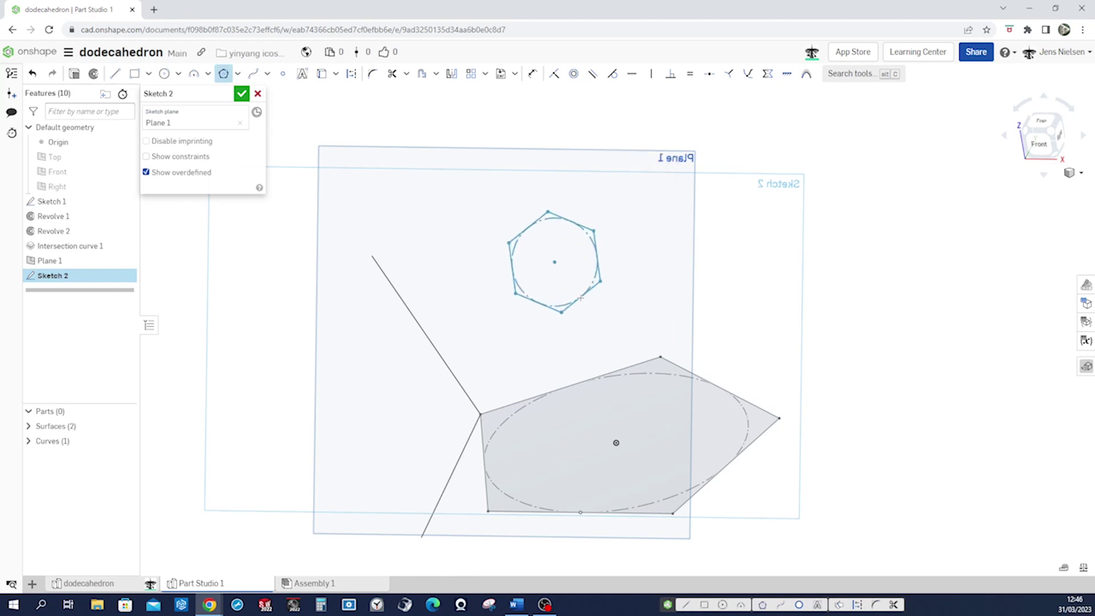
left_click(580, 298)
left_click(579, 296)
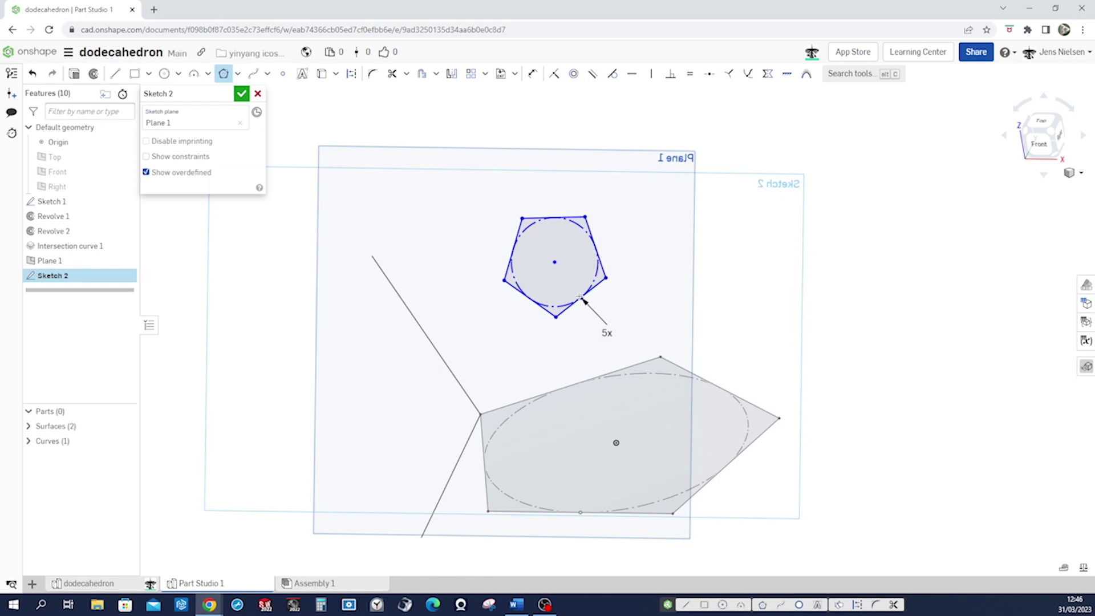
key("Escape")
Make the new pentagon's corners coincident with the base pentagon's upper-left edge ends and the intersection curve's upper end, and finish the sketch.
key("t")
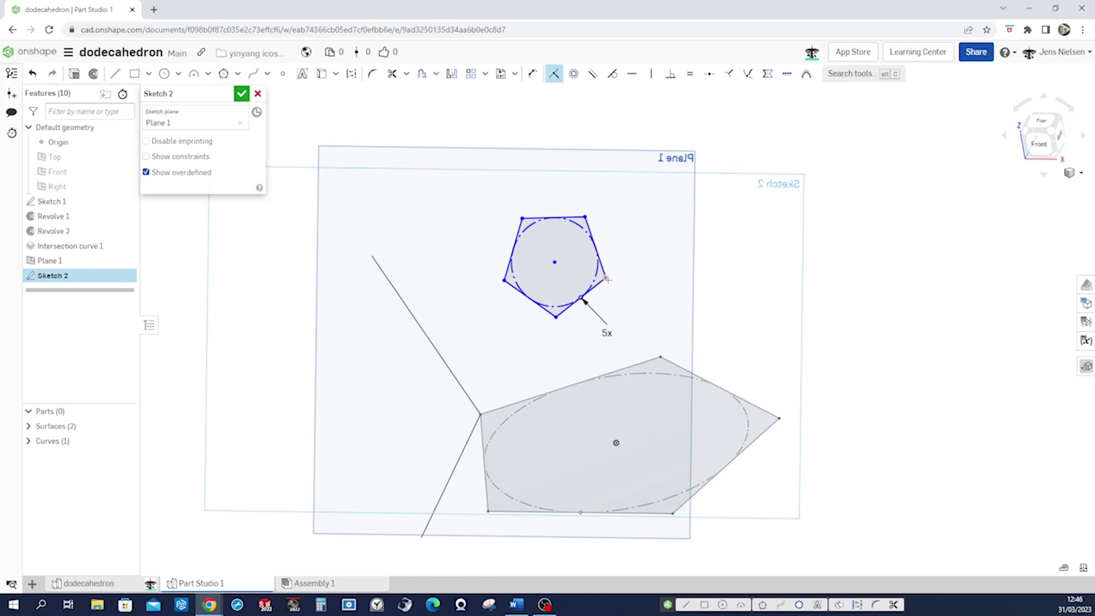
left_click(660, 357)
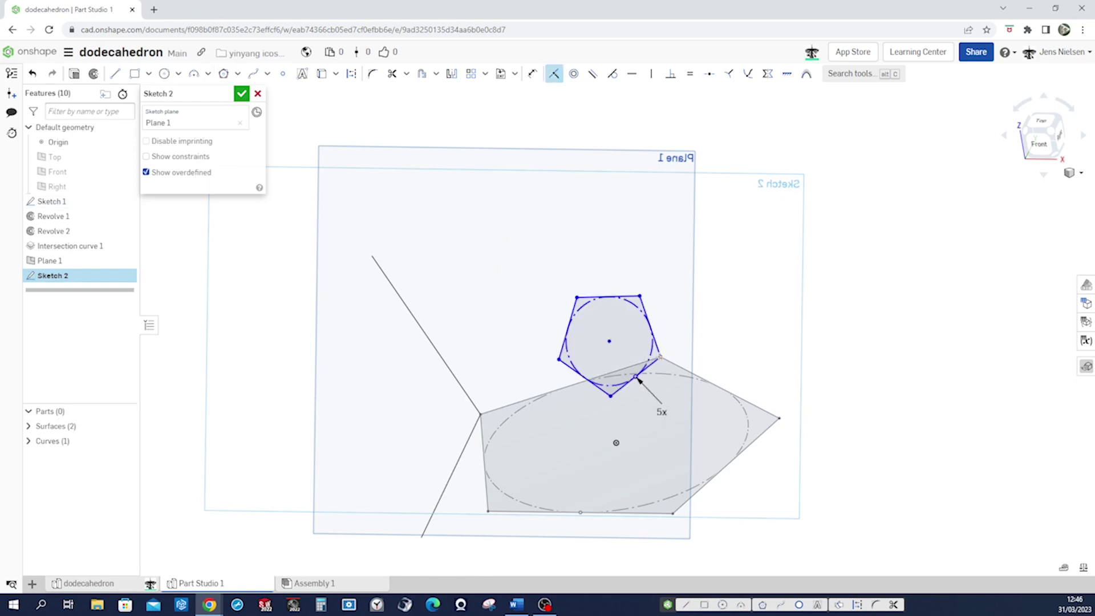
left_click(610, 396)
left_click(636, 378)
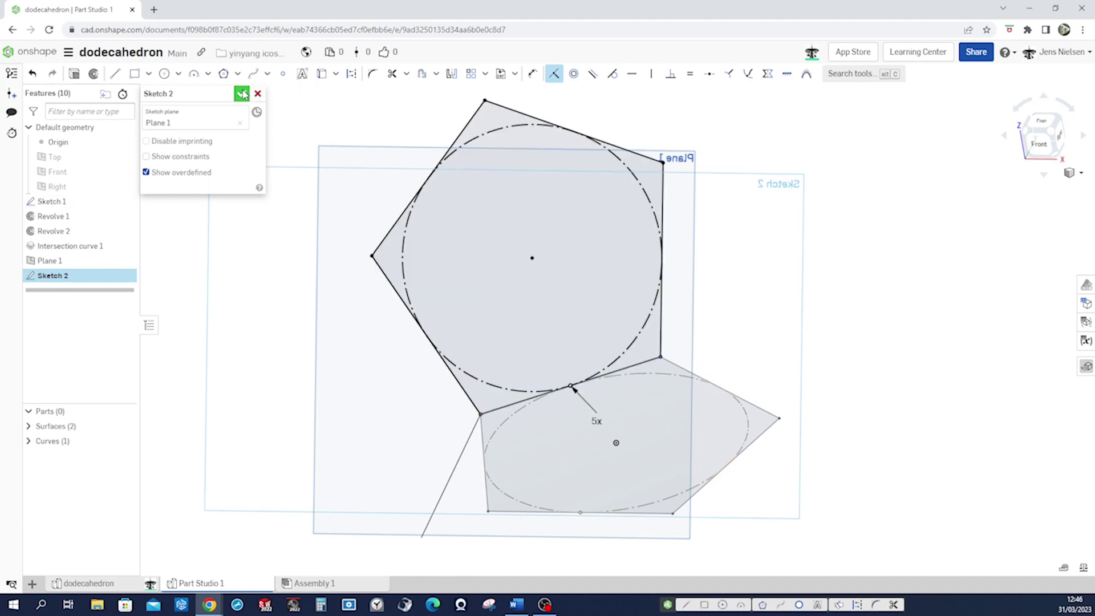
left_click(242, 94)
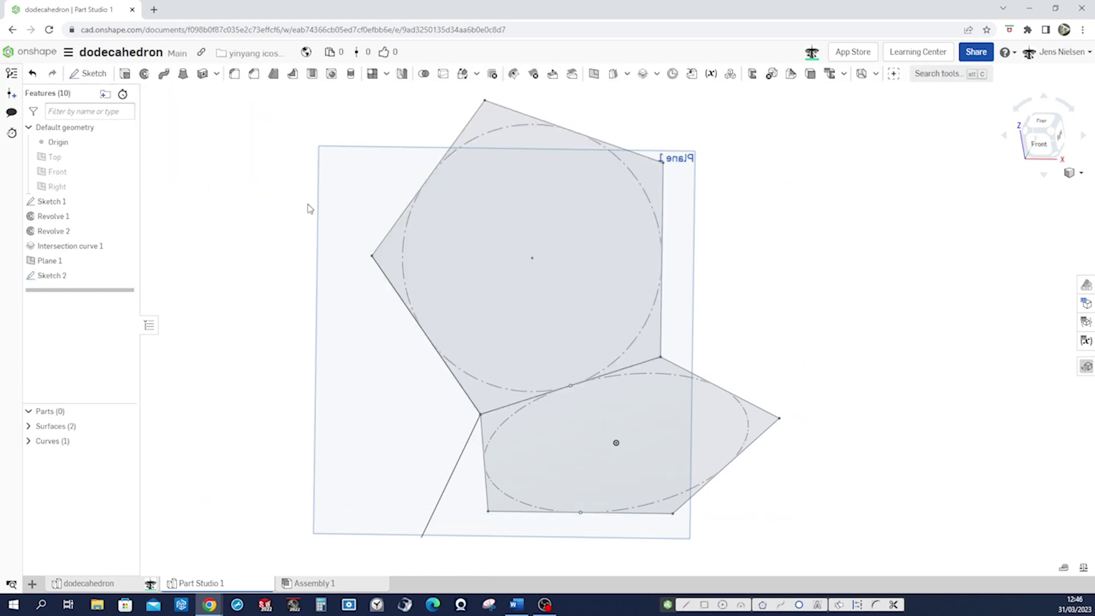
Hide Plane 1 and the intersection curve.
right_click_drag(308, 209, 236, 302)
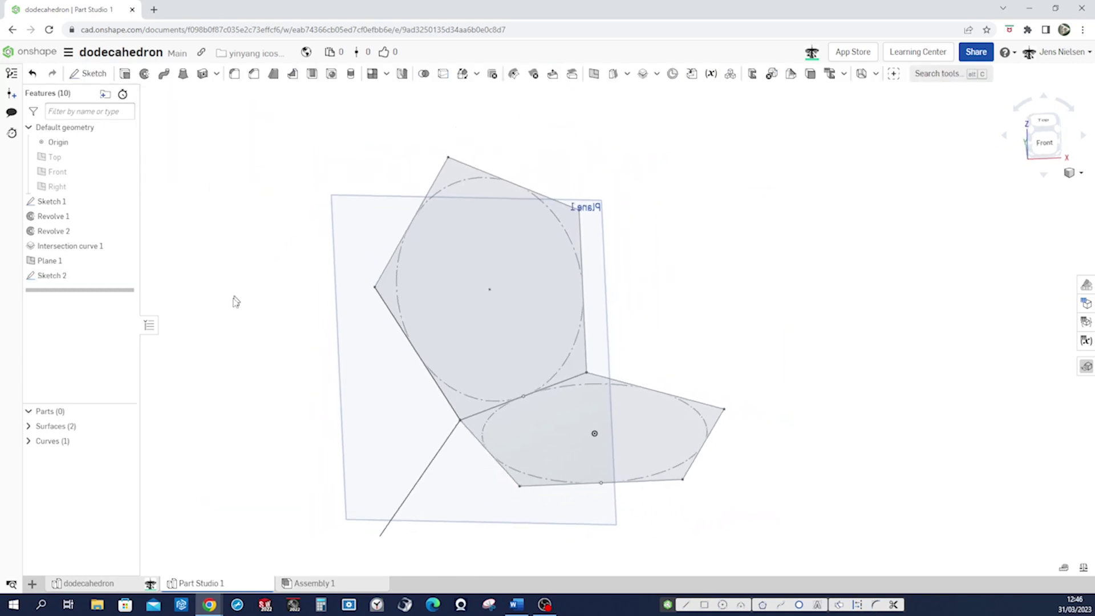
right_click(334, 267)
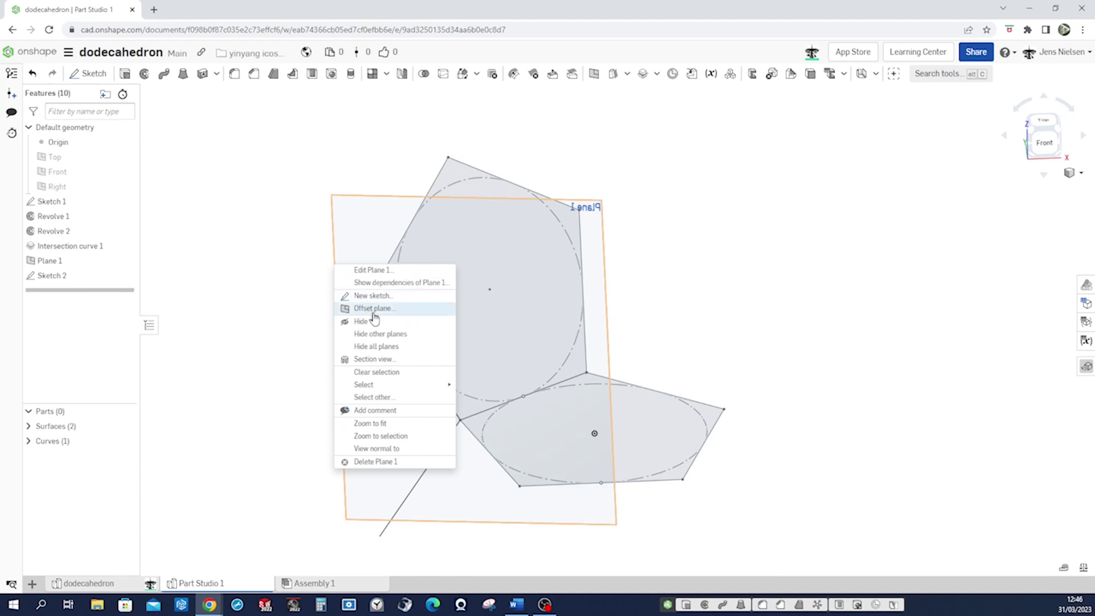
left_click(367, 321)
right_click_drag(290, 307, 292, 303)
left_click(125, 442)
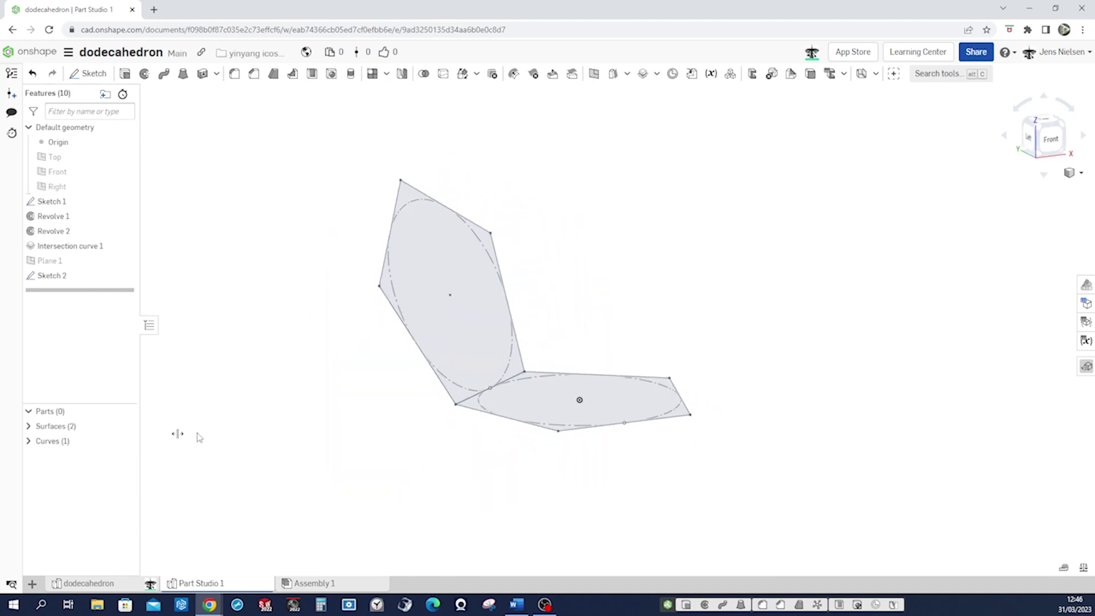
Fill the tilted pentagon with a surface bounded by its four Sketch 2 edges and the edge shared with the base pentagon.
right_click_drag(696, 270, 587, 427)
right_click_drag(494, 318, 406, 347)
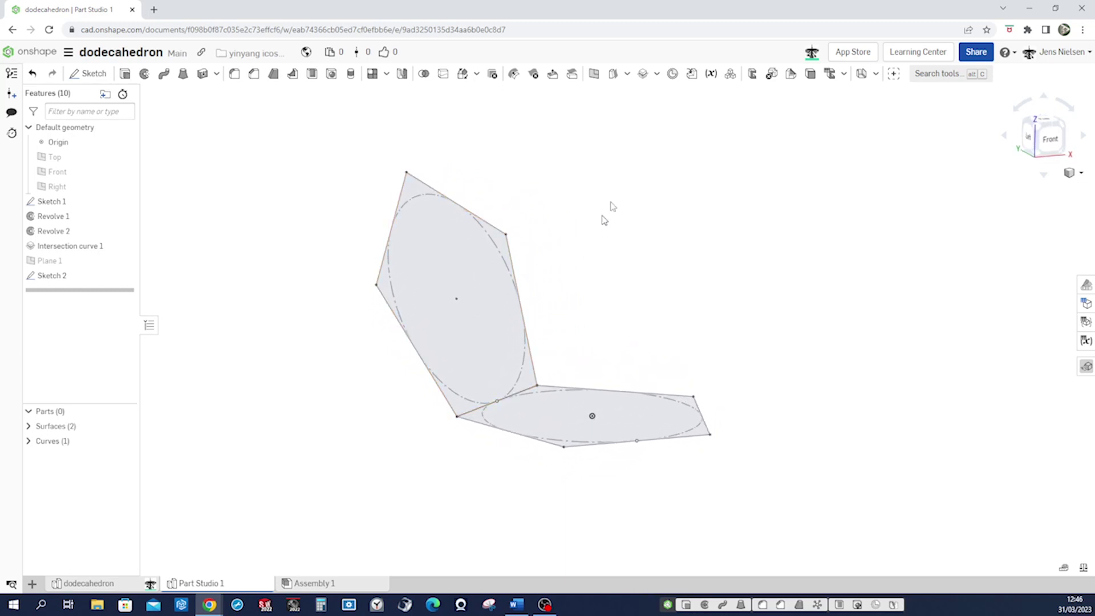
left_click(626, 74)
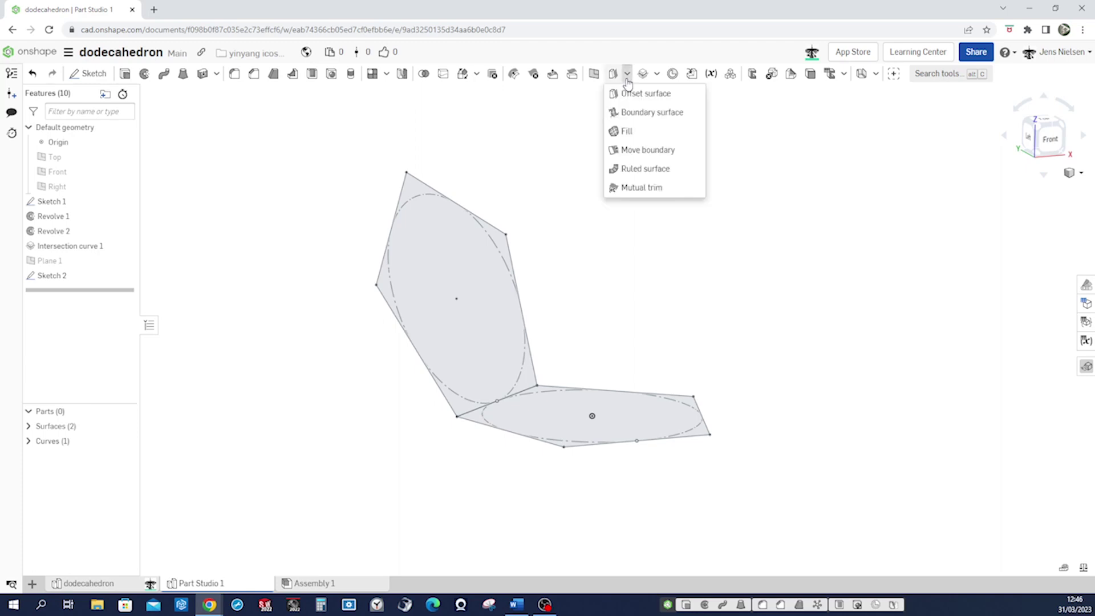
left_click(630, 132)
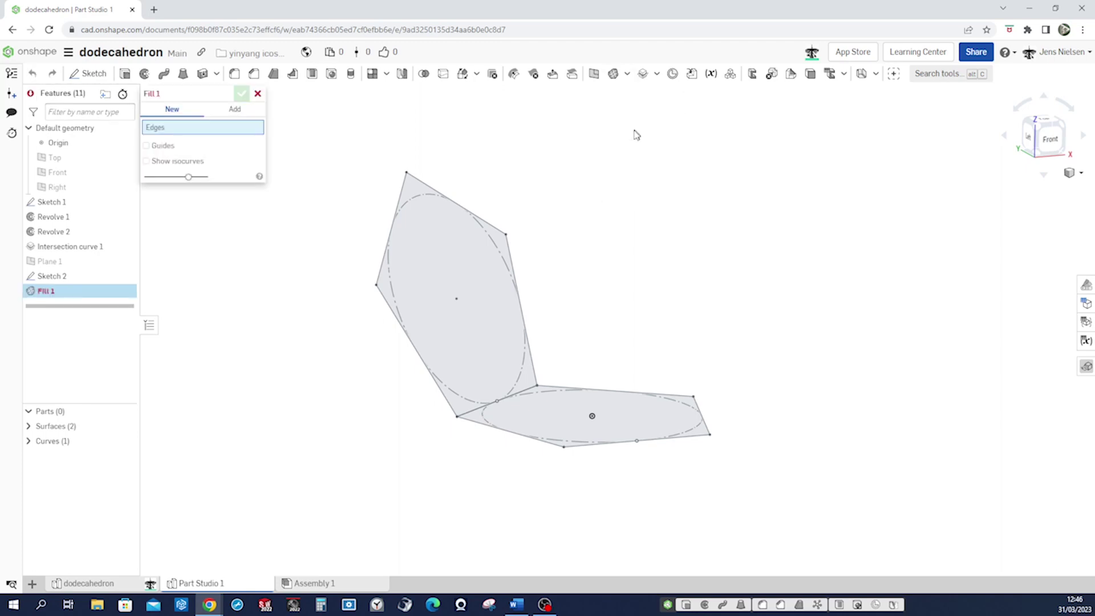
left_click(523, 303)
left_click(502, 232)
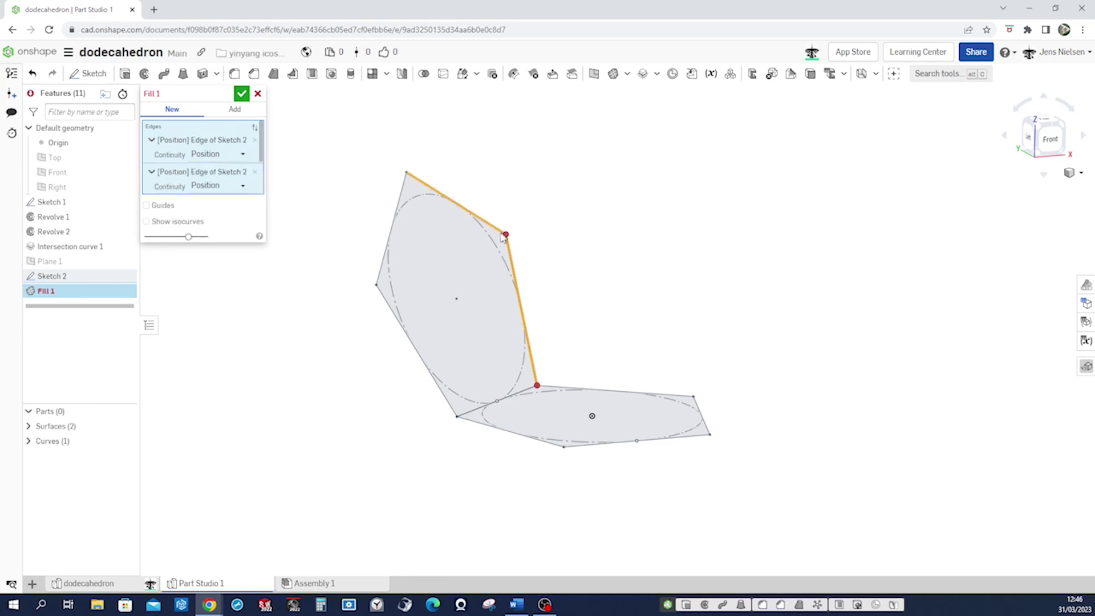
left_click(398, 206)
left_click(400, 323)
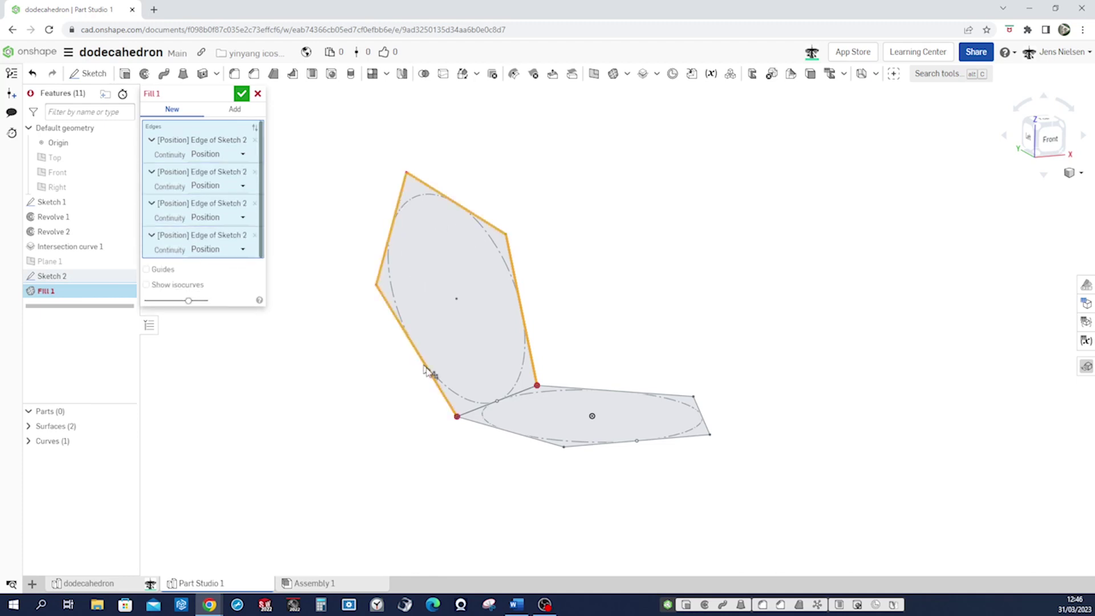
left_click(464, 414)
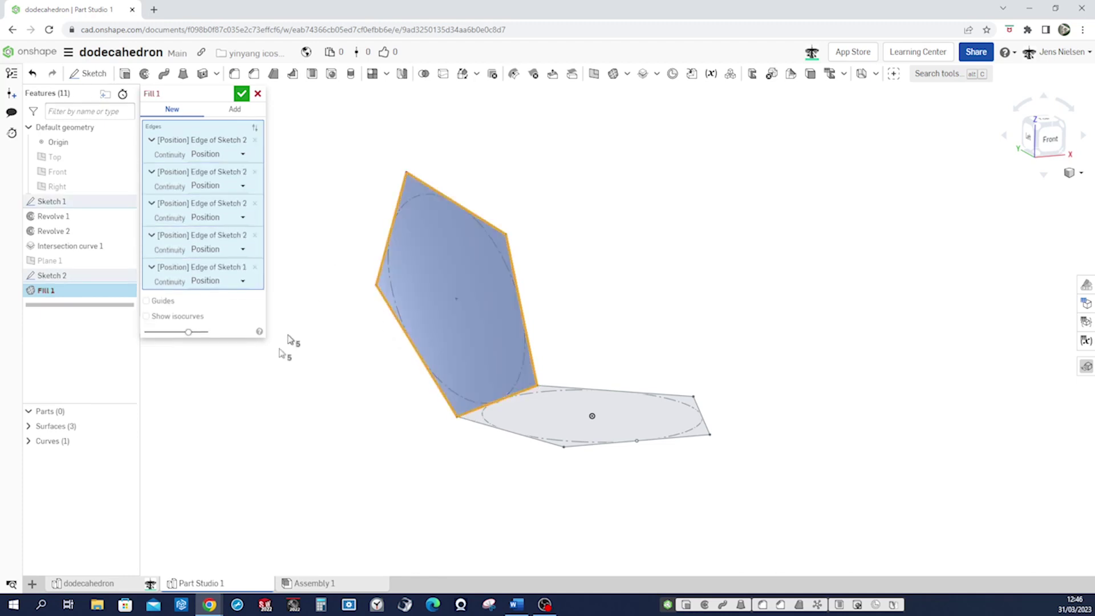
left_click(243, 94)
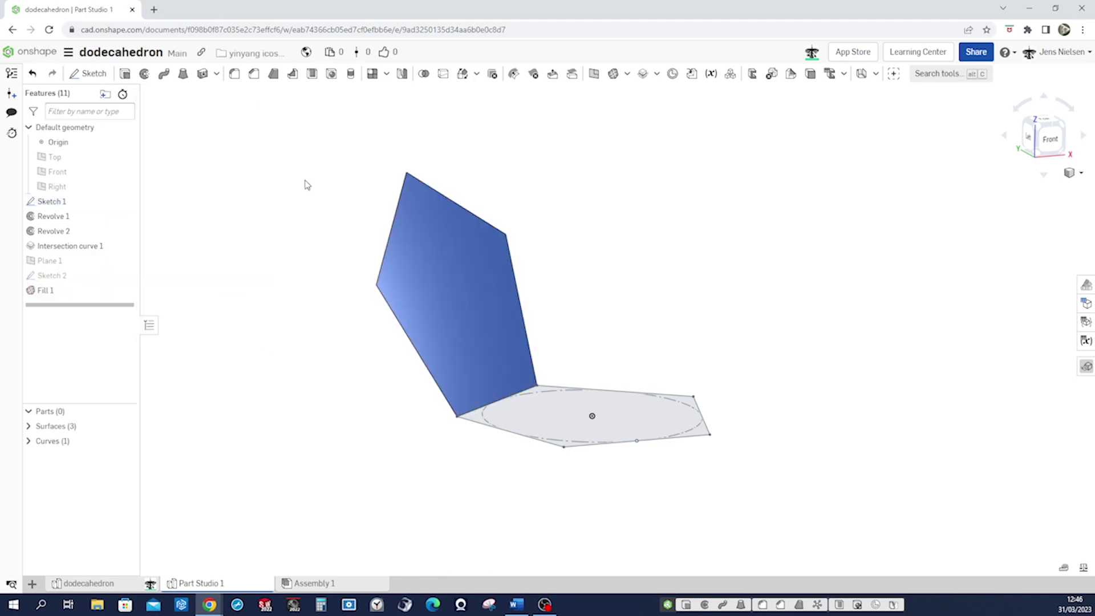
Create an intersection curve between the Front and Right planes as a vertical axis through the origin.
right_click_drag(305, 183, 464, 325)
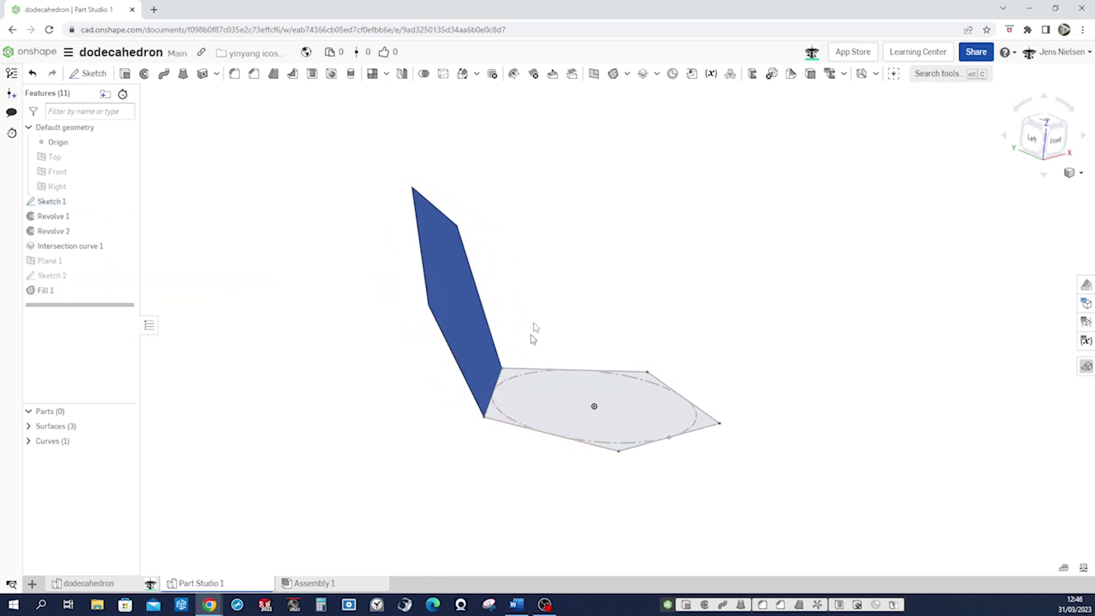
right_click_drag(611, 268, 613, 266)
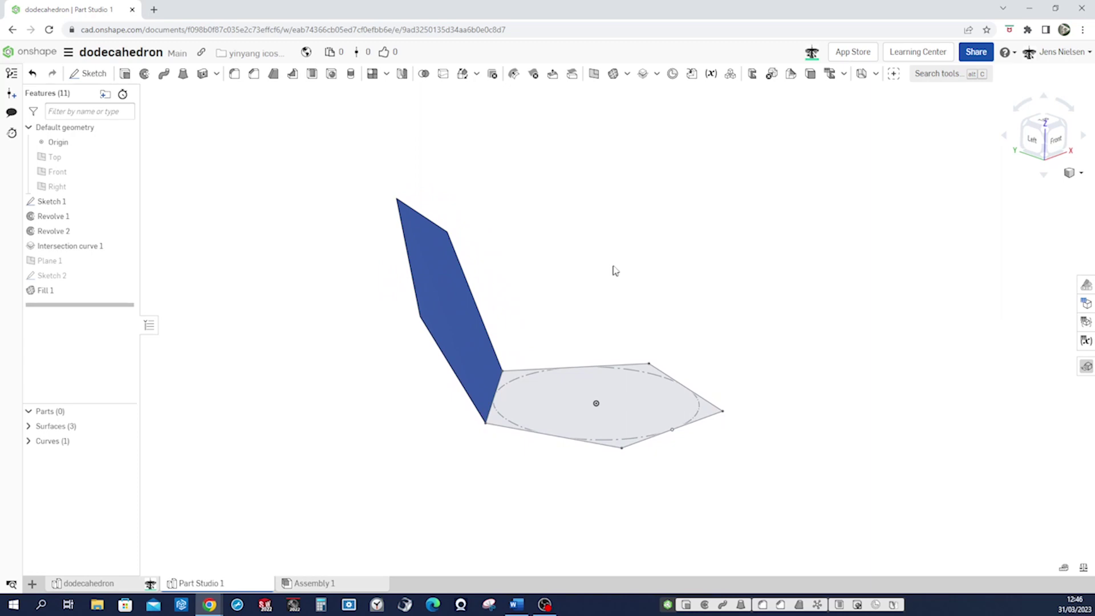
left_click(657, 74)
left_click(675, 191)
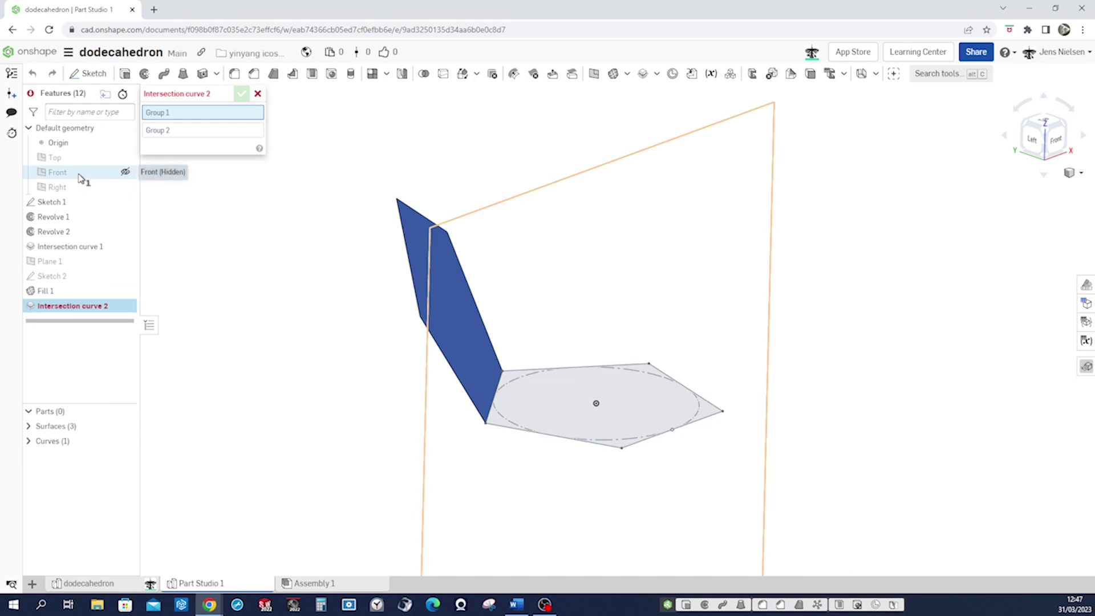
left_click(79, 178)
left_click(179, 141)
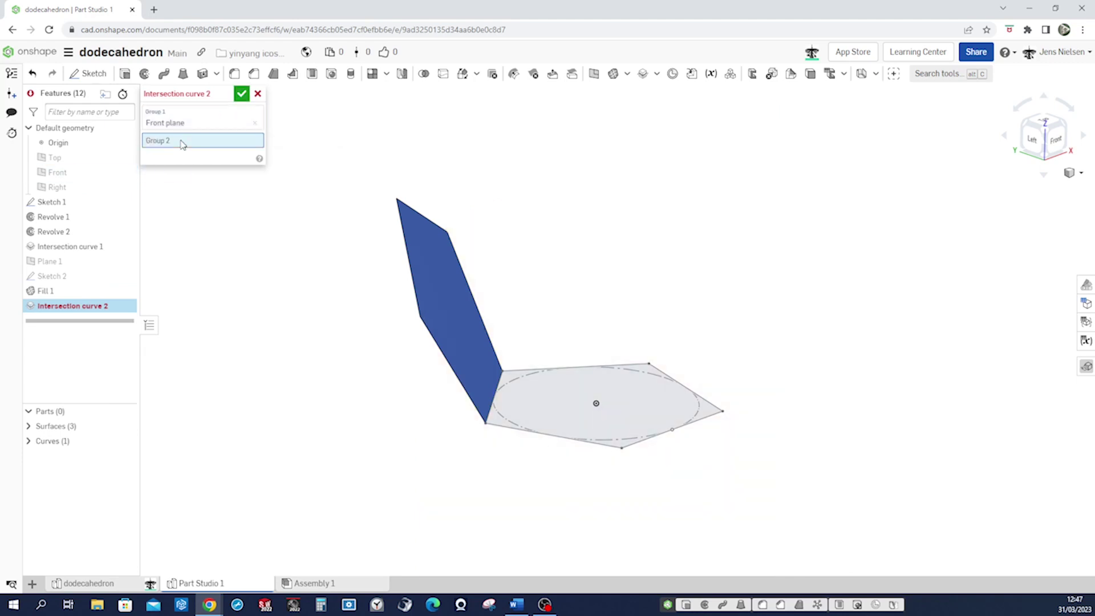
left_click(71, 188)
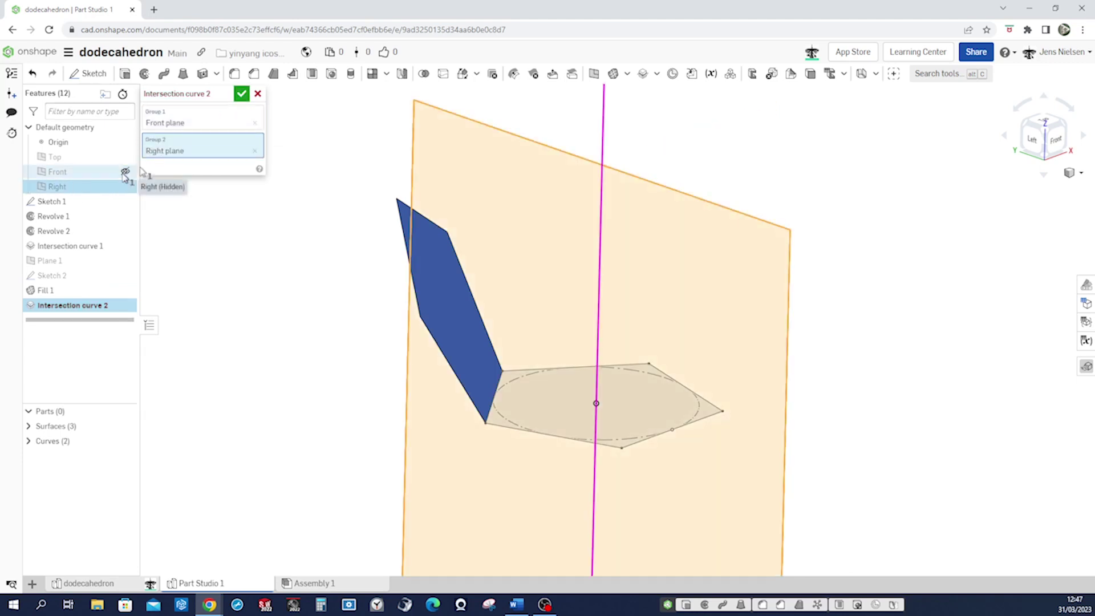
left_click(241, 97)
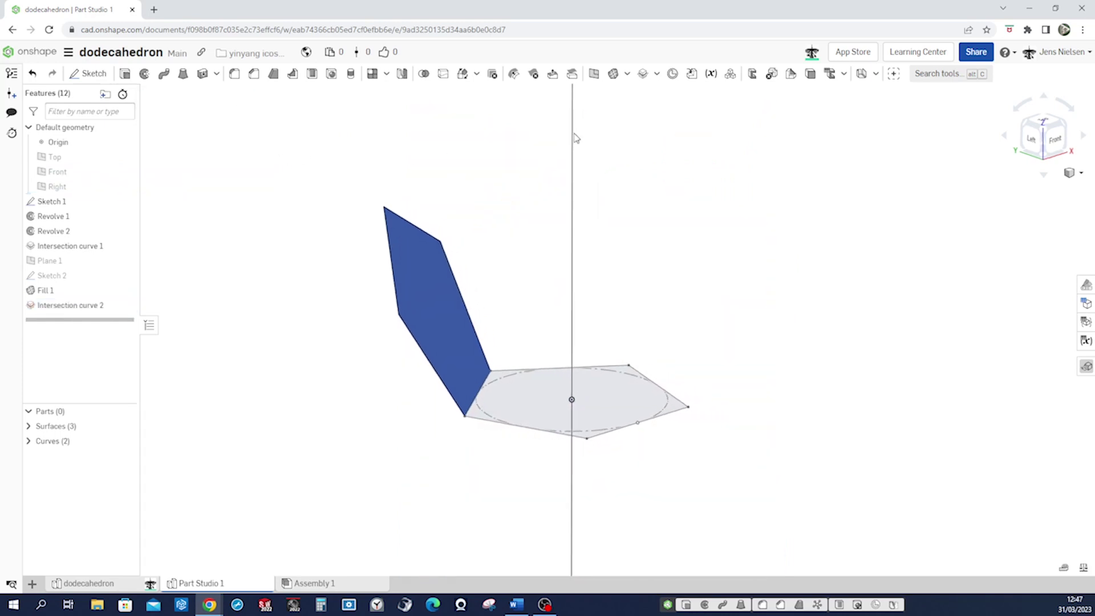
Circular-pattern the filled pentagon surface around the vertical intersection curve with 5 equally spaced instances over 360 degrees.
left_click(477, 79)
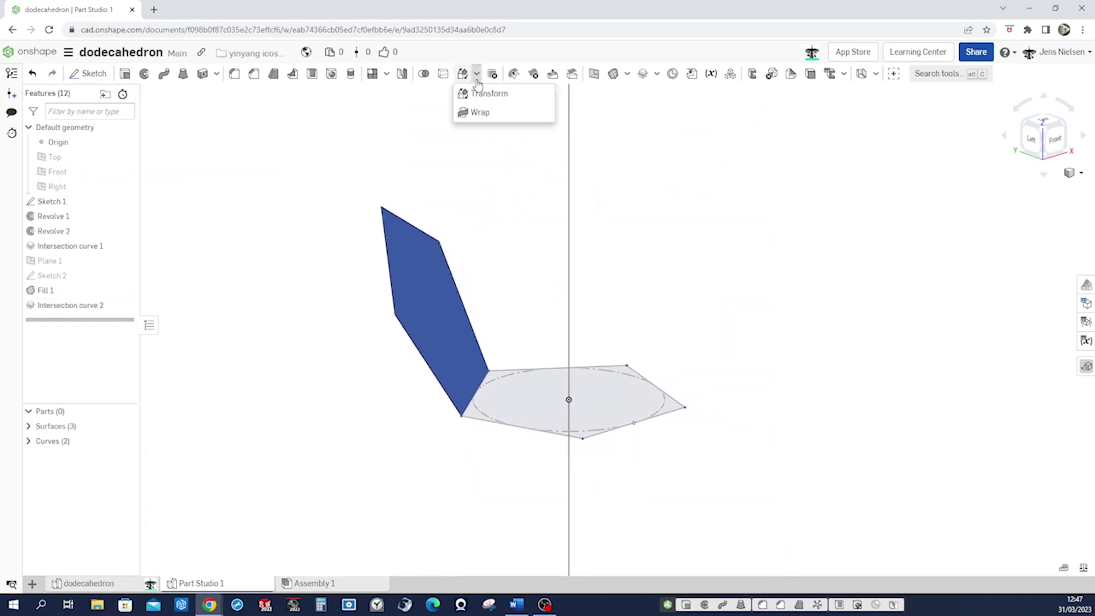
left_click(386, 79)
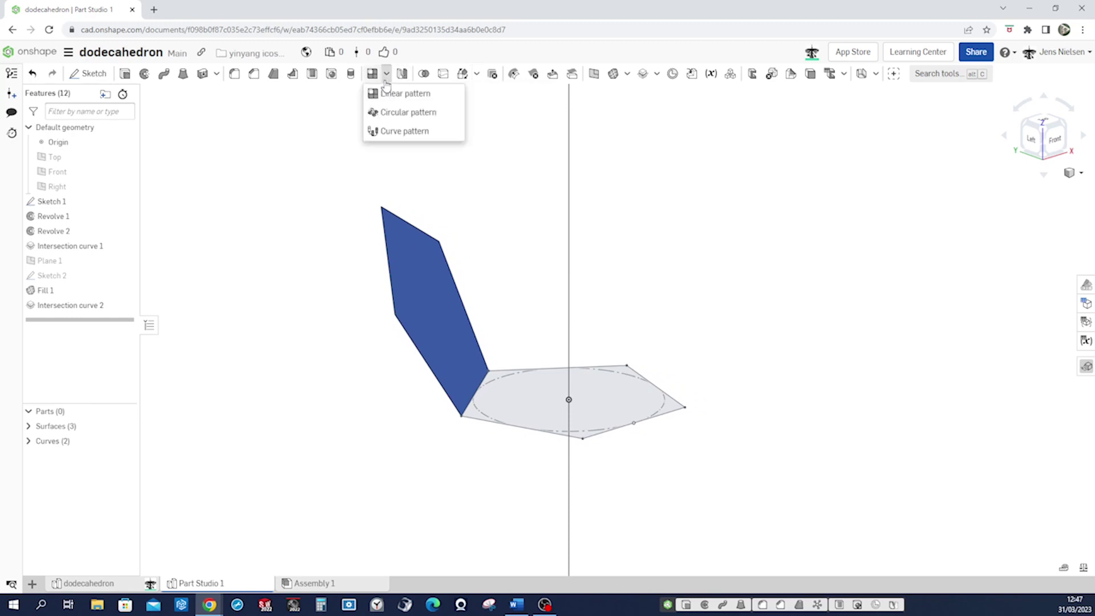
left_click(398, 113)
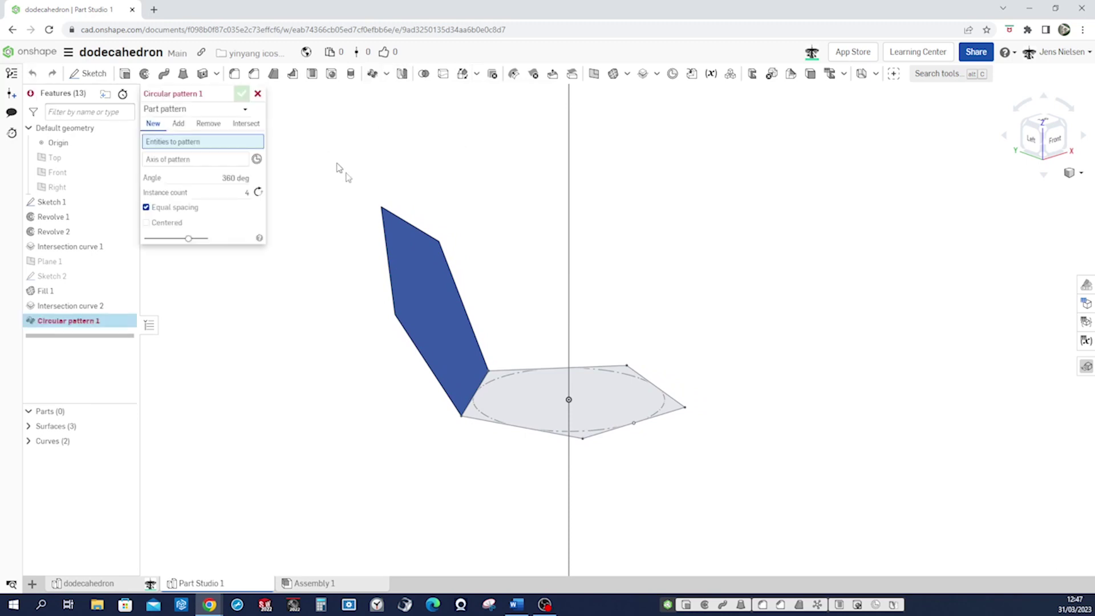
left_click(424, 269)
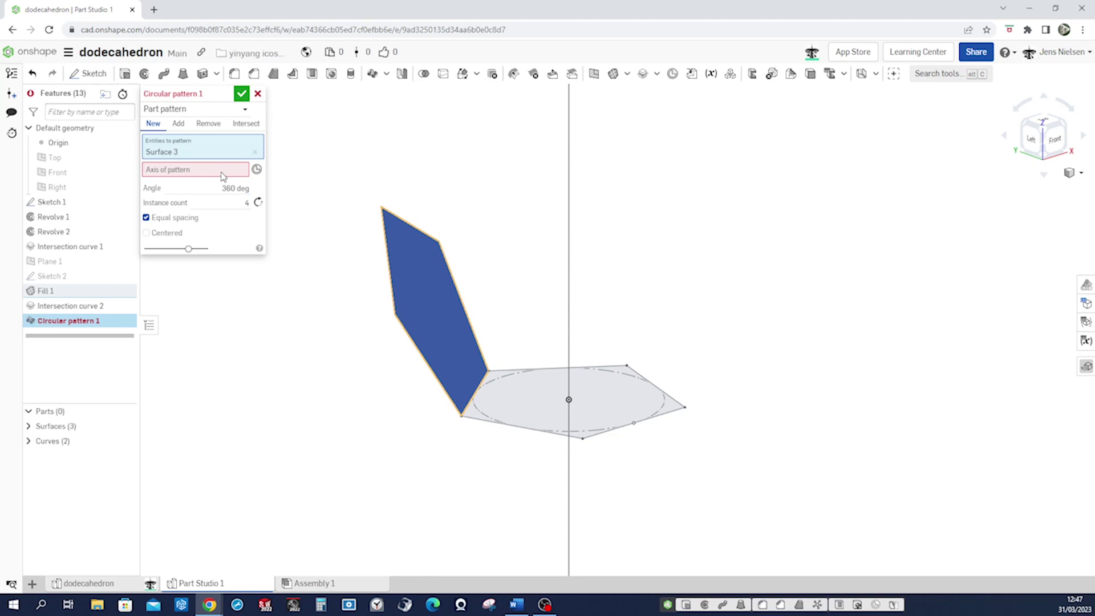
left_click(569, 250)
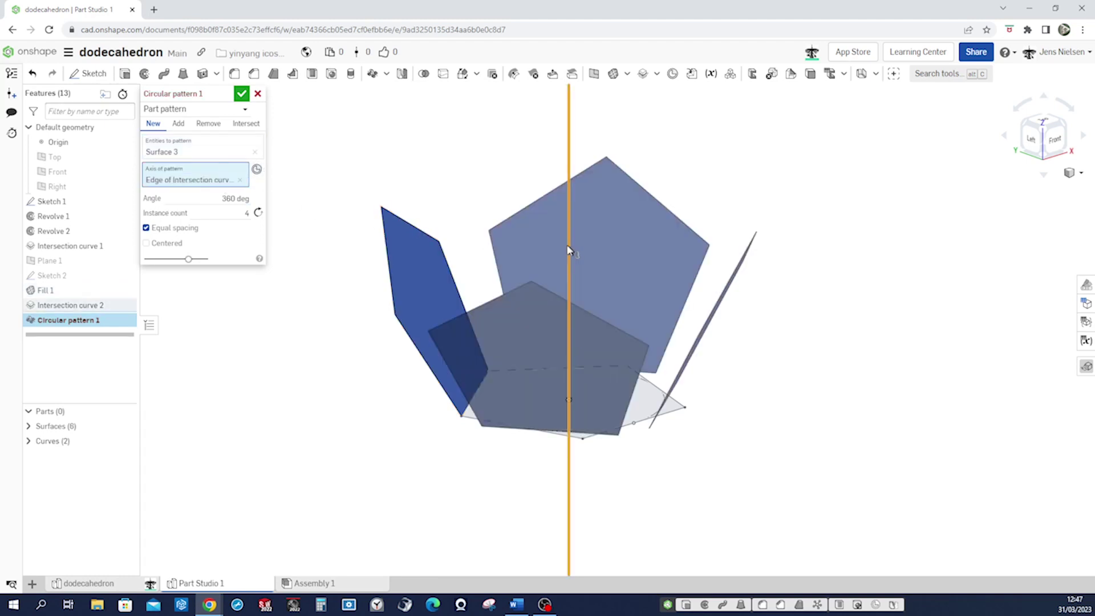
left_click(247, 213)
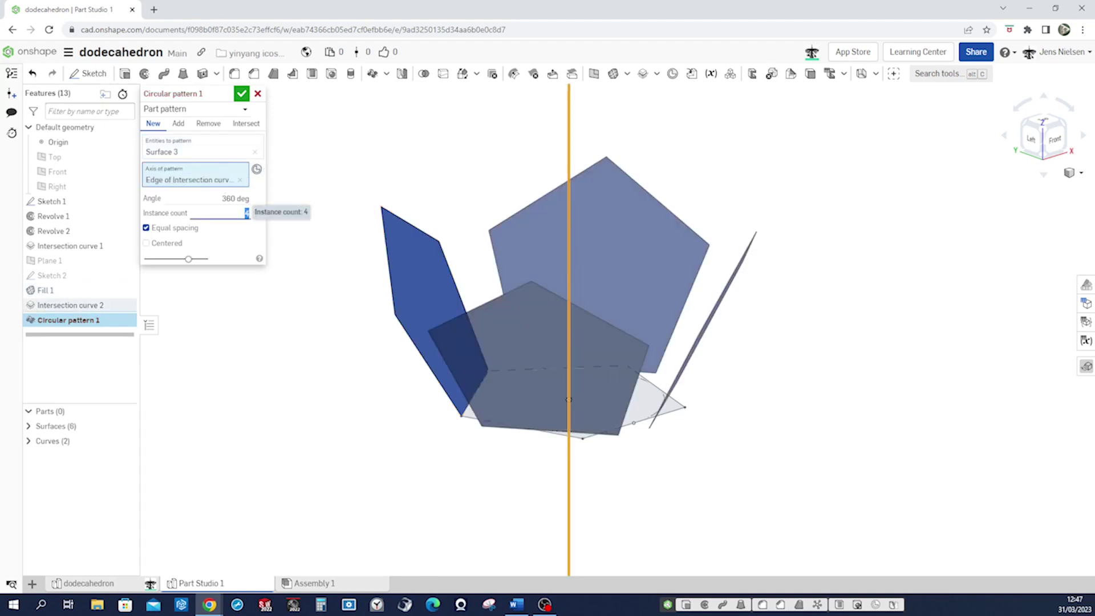
type("5")
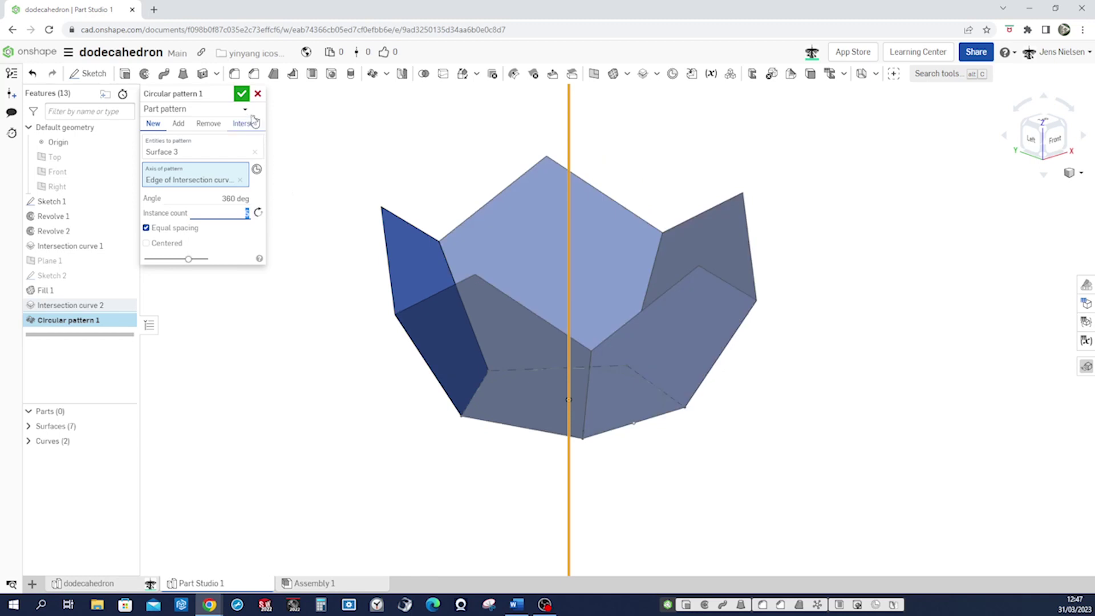
left_click(241, 94)
Hide Sketch 1.
key("Up")
key("Up")
key("Up")
key("Up")
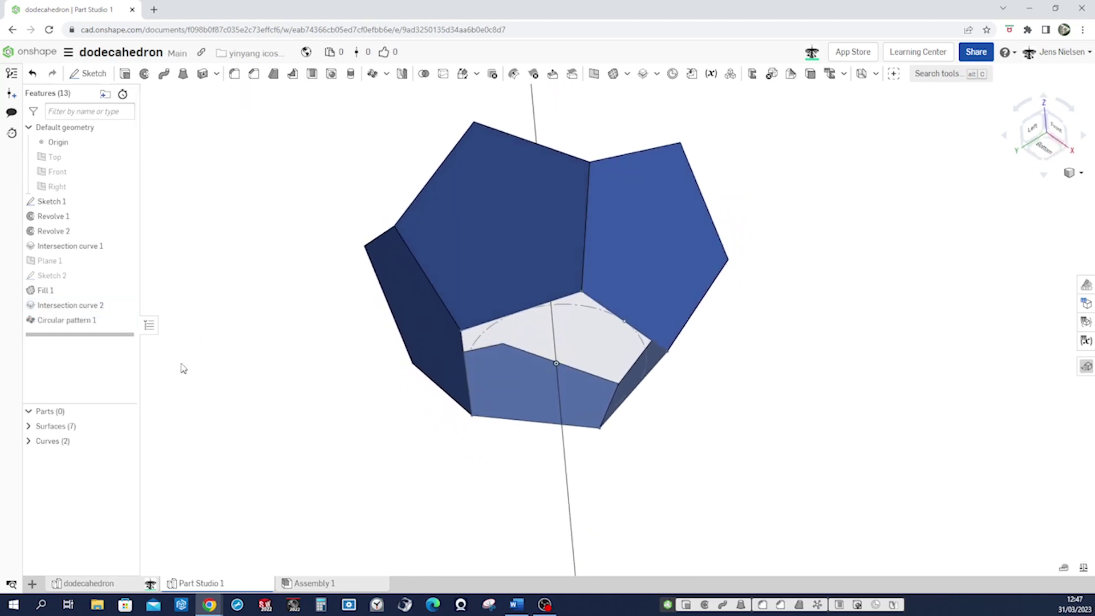
mouse_move(128, 205)
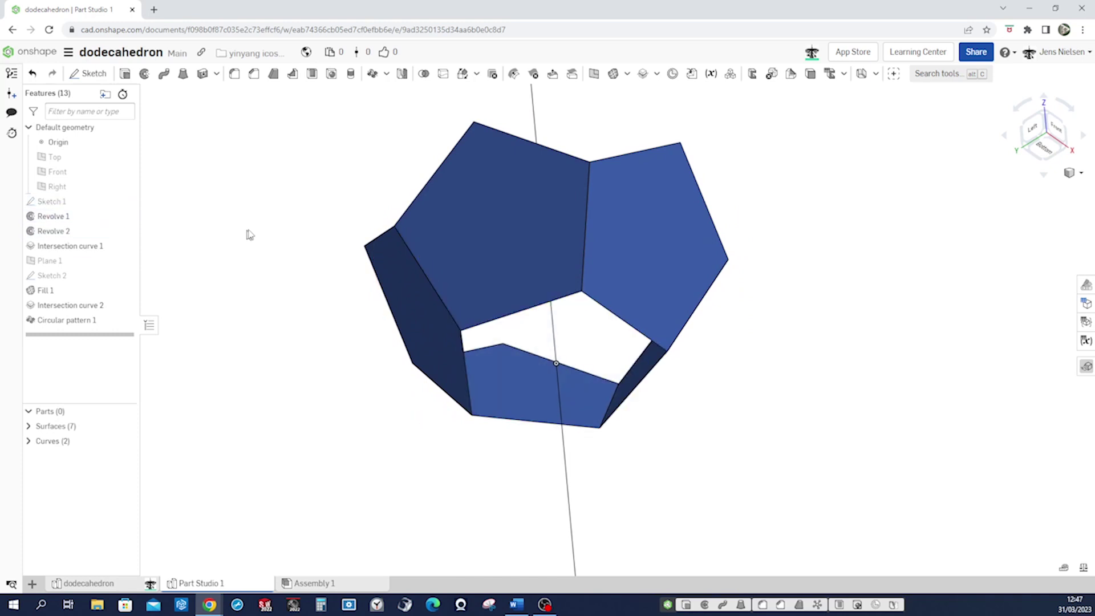
Fill the open bottom pentagon using the five lower edges of the patterned faces, adding it with Merge with all.
key("Up")
key("Up")
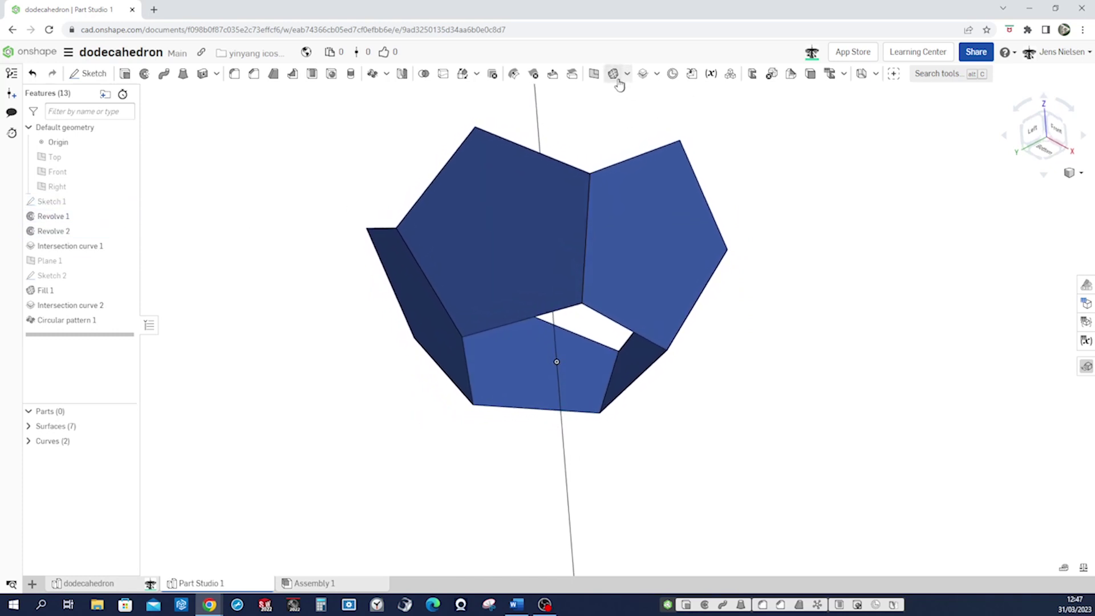
left_click(613, 74)
key("Up")
key("Up")
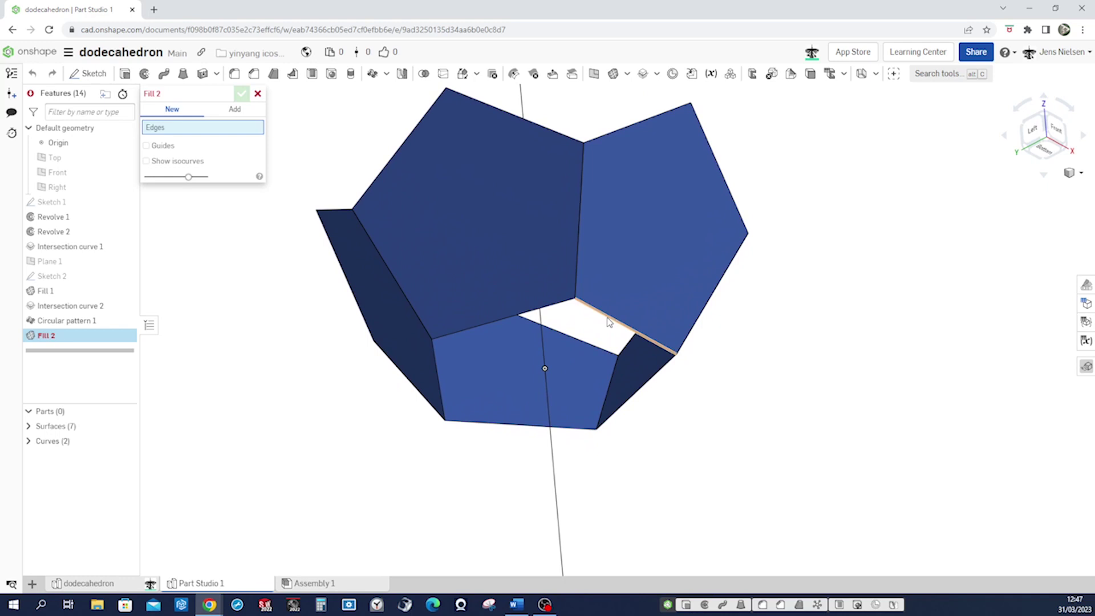
left_click(609, 318)
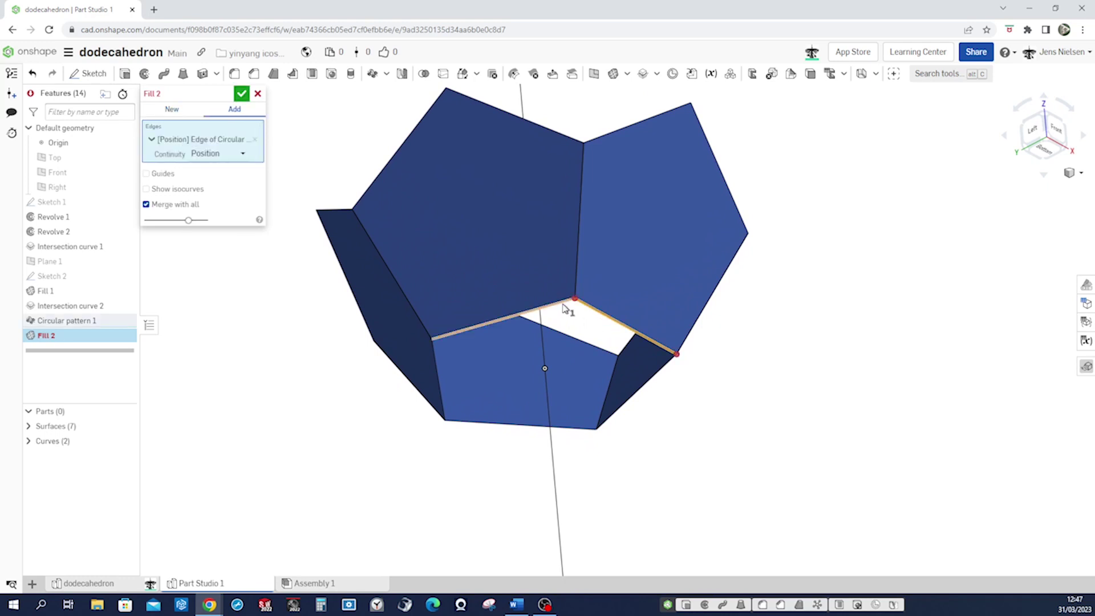
left_click(565, 308)
left_click(440, 390)
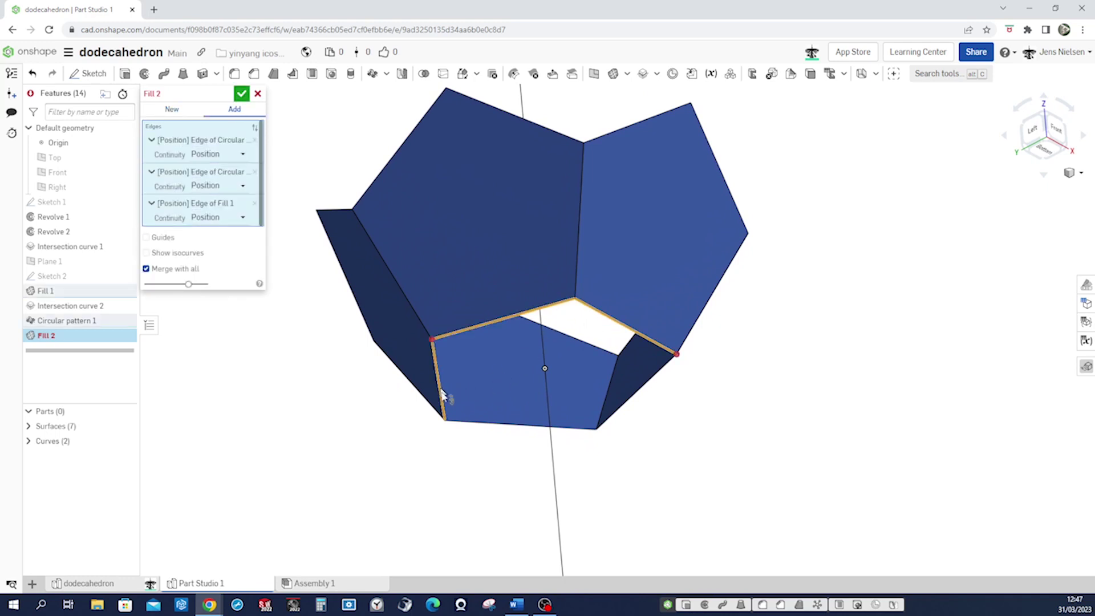
left_click(465, 422)
left_click(610, 428)
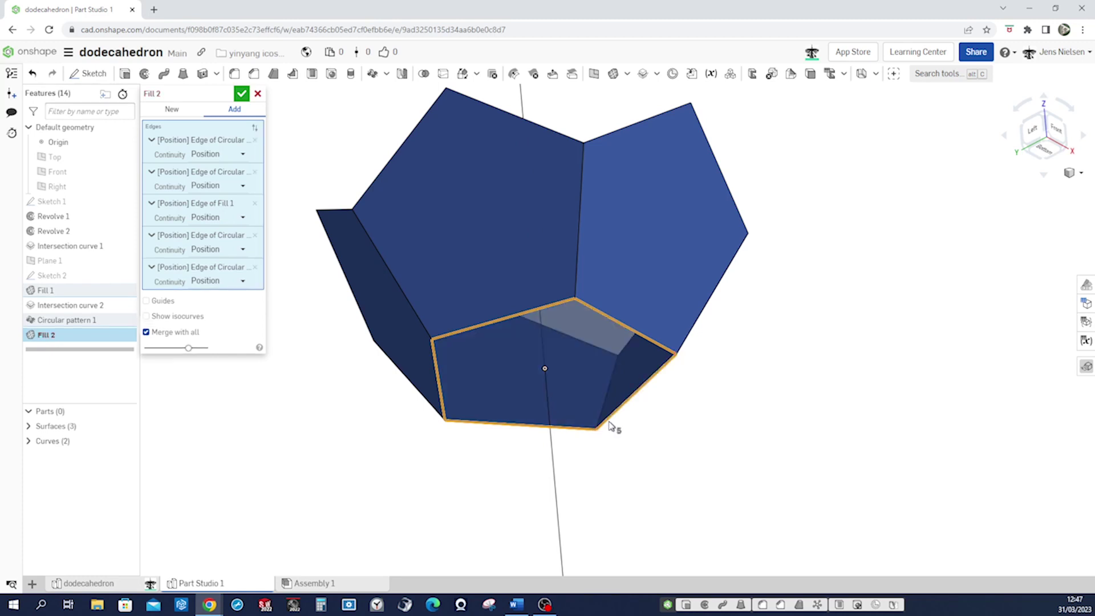
left_click(242, 94)
Create a composite curve from the upper-left rim edge of the front-right pentagon face.
right_click_drag(434, 208, 806, 237)
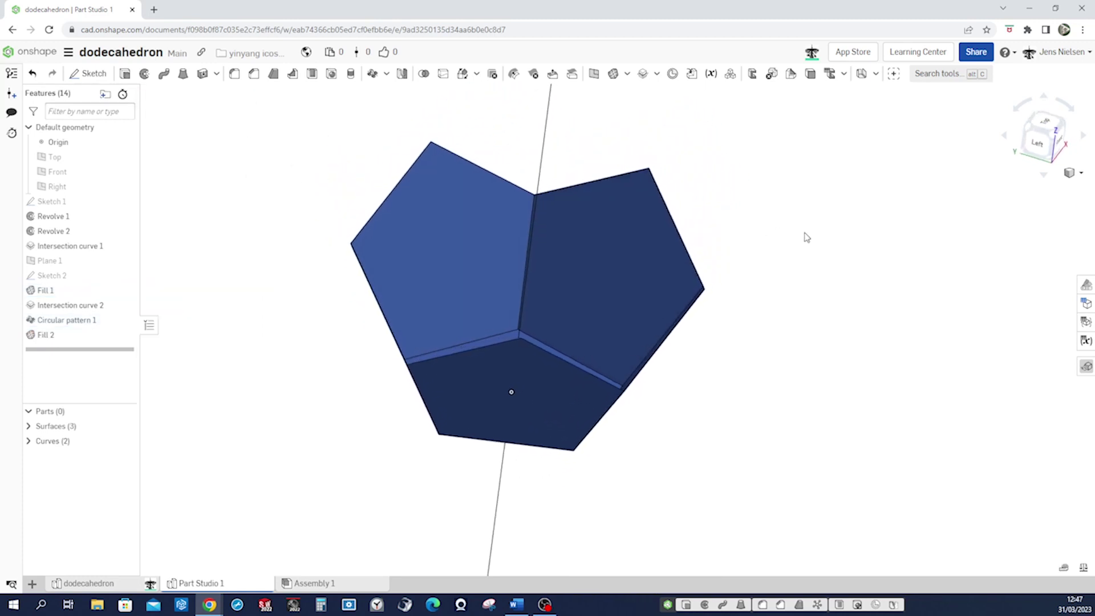
right_click_drag(804, 237, 802, 224)
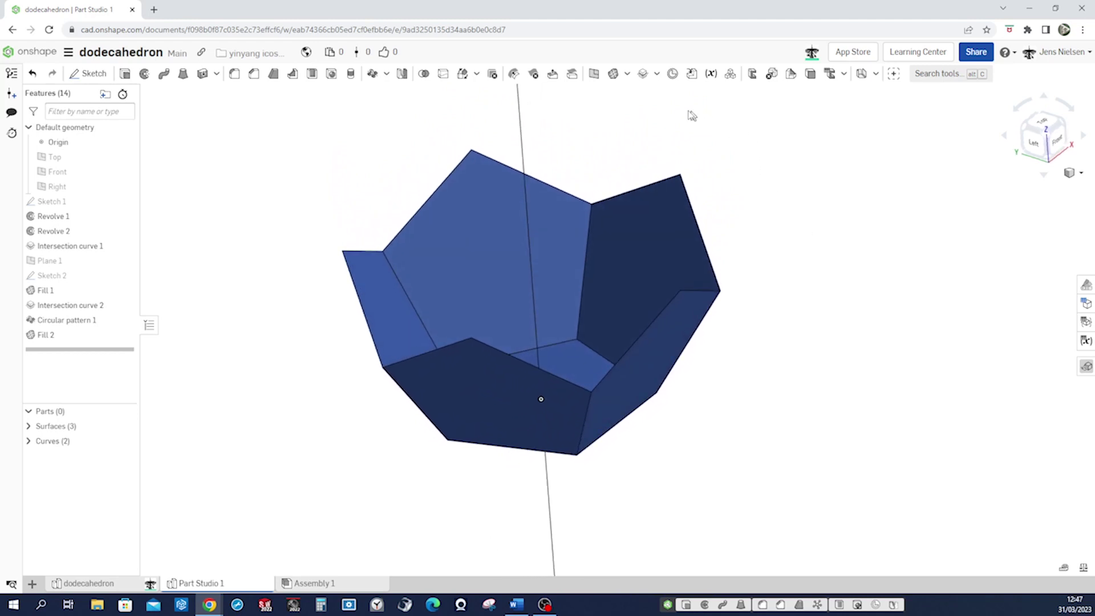
left_click(658, 86)
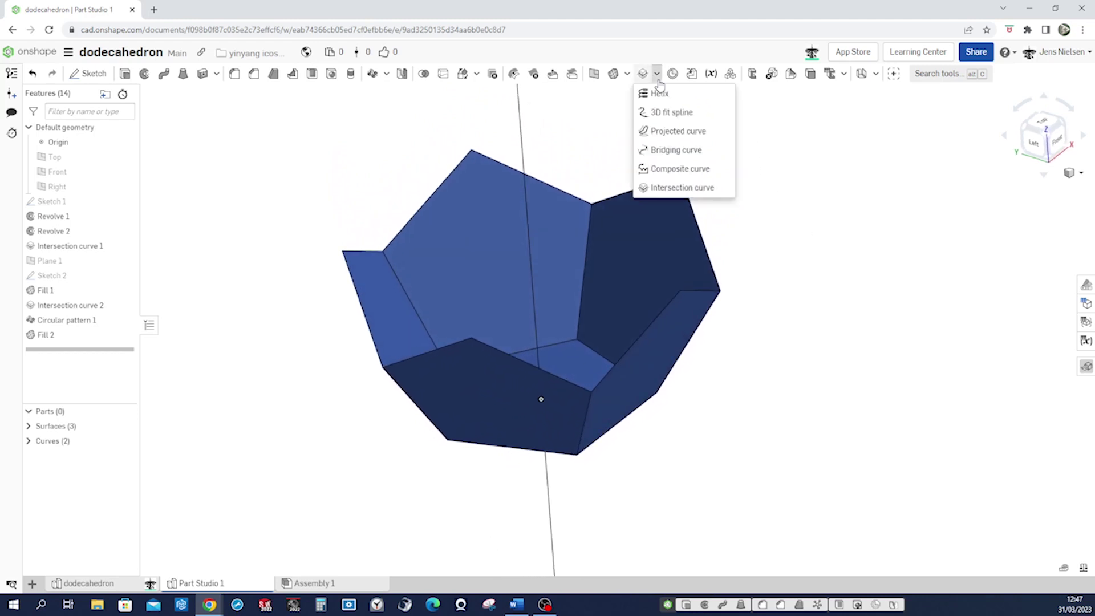
left_click(670, 168)
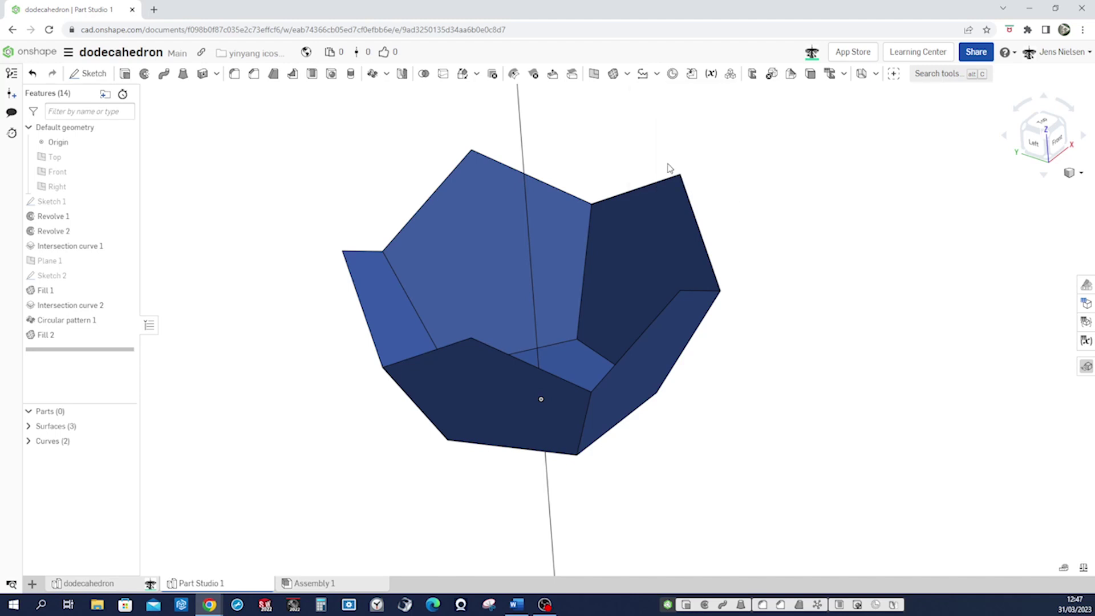
left_click(625, 353)
left_click(241, 94)
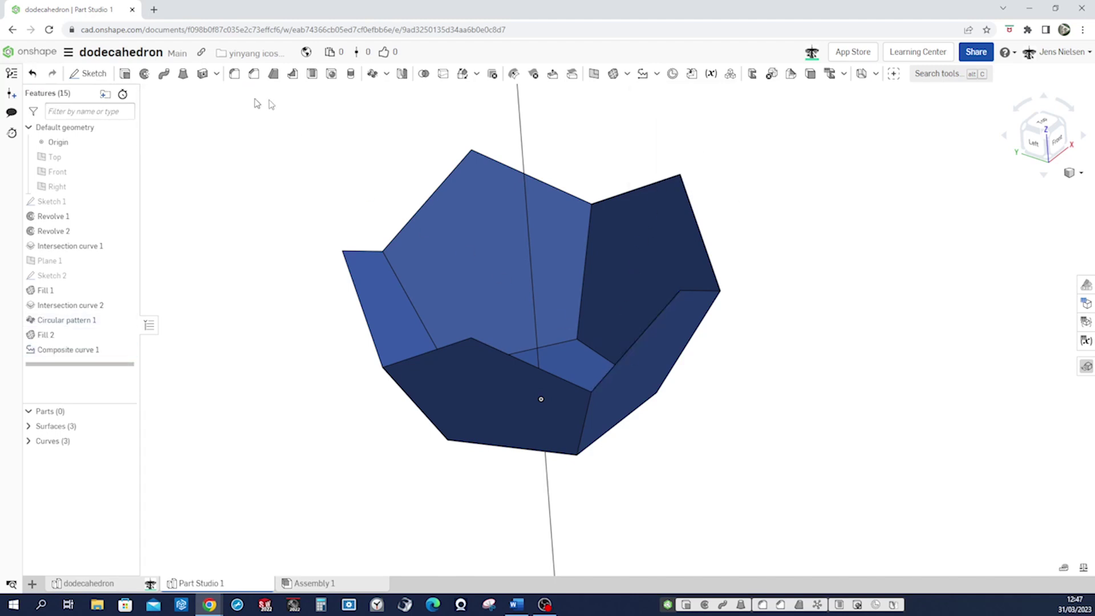
Create a Plane point plane parallel to the Top plane through the midpoint of a rim edge of the half shell.
left_click(595, 77)
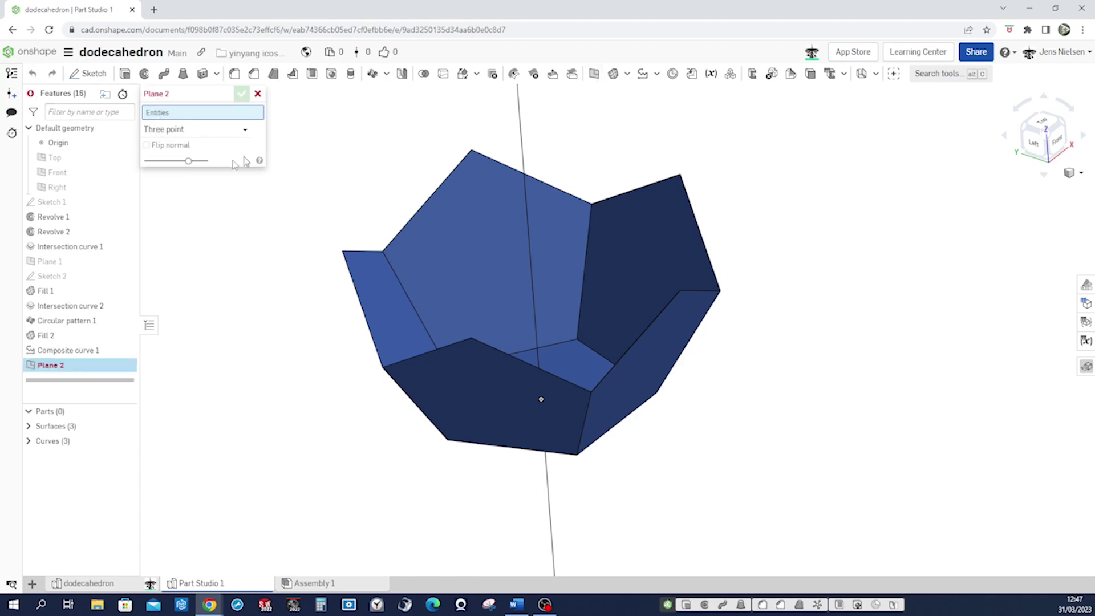
left_click(241, 133)
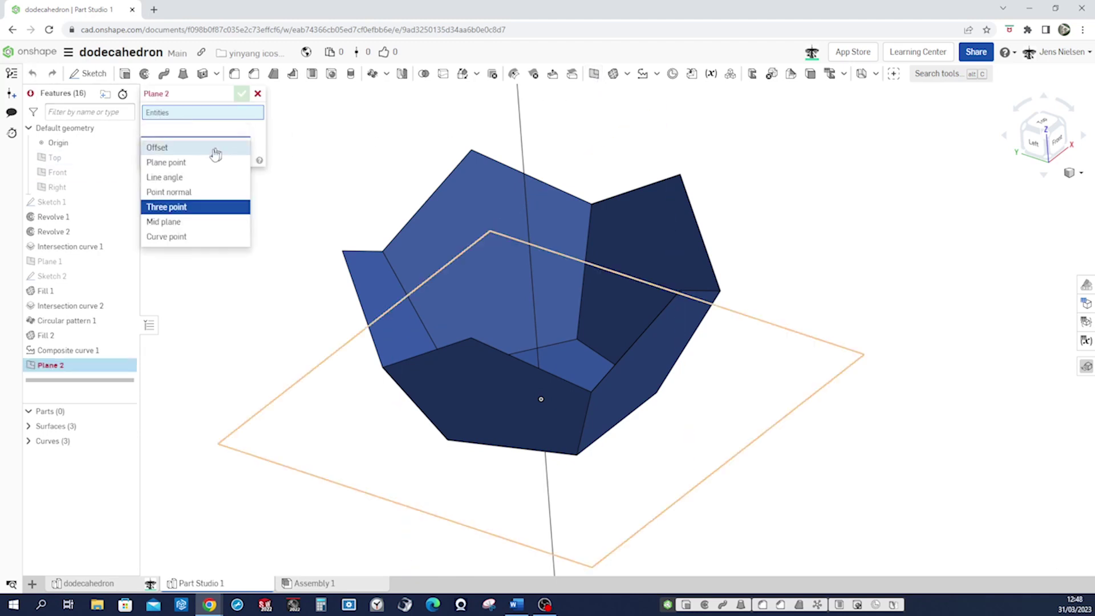
left_click(199, 162)
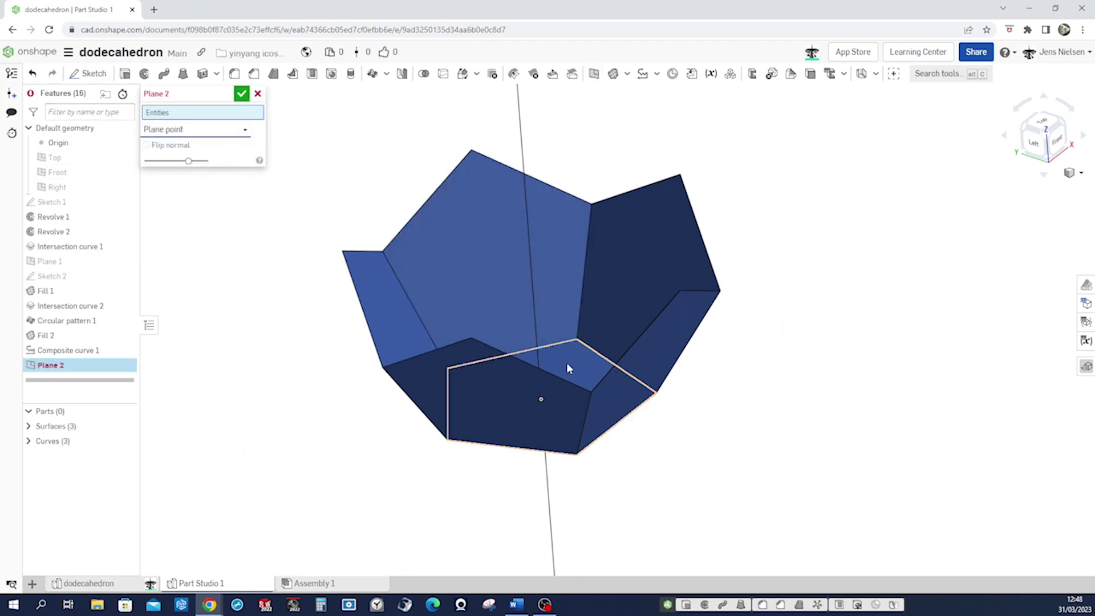
left_click(635, 342)
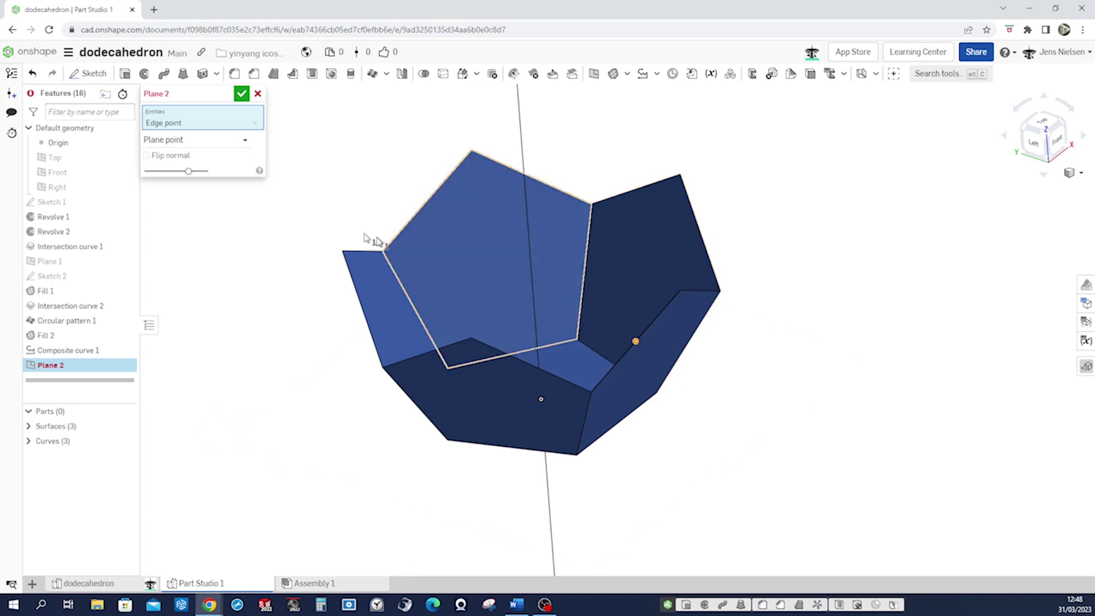
left_click(64, 160)
key("Down")
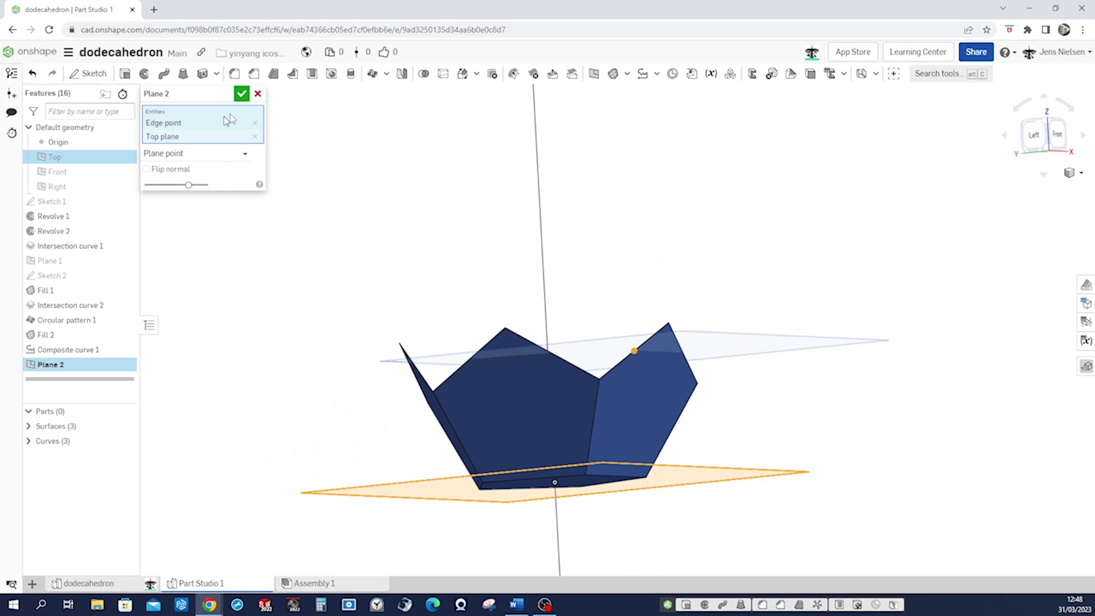
left_click(242, 94)
key("Up")
key("Up")
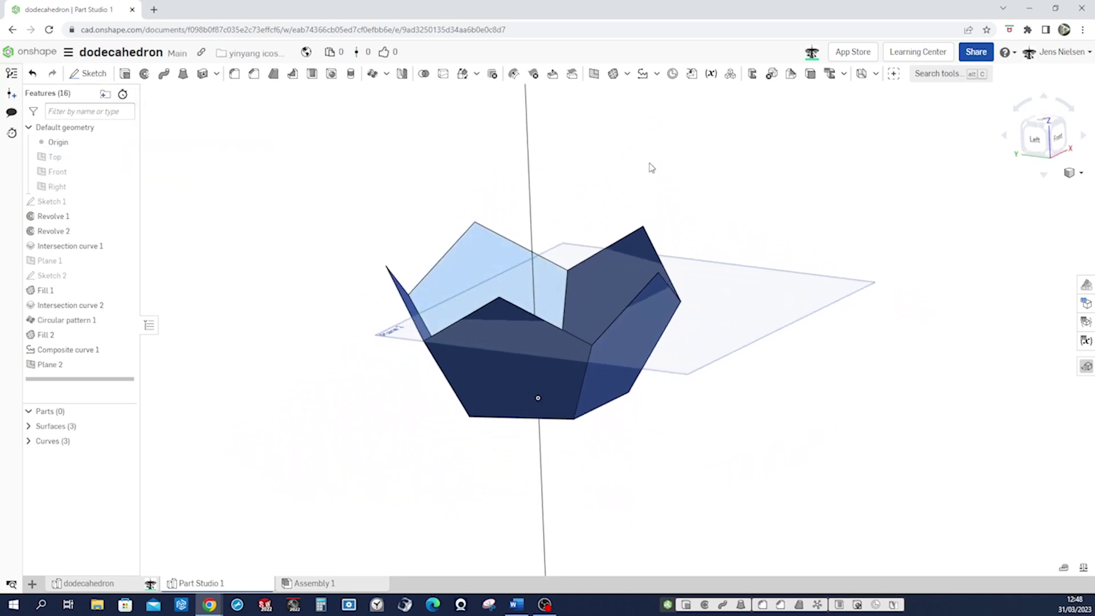
key("ctrl+Down")
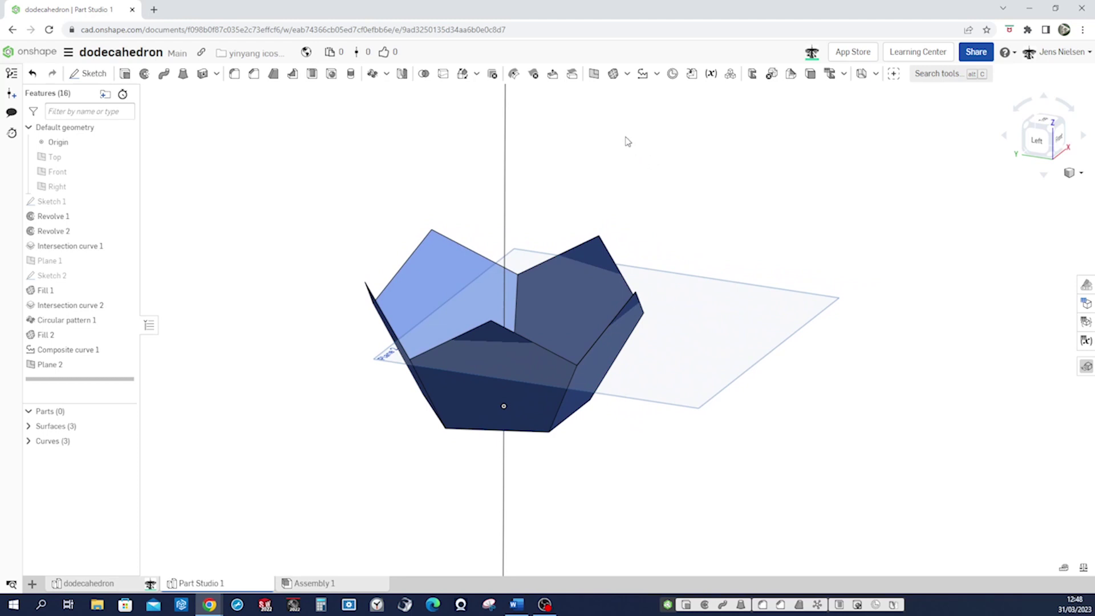
Mirror the half-shell surface across the new horizontal plane as a new part mirror, leaving the vertical intersection curve out.
left_click(402, 75)
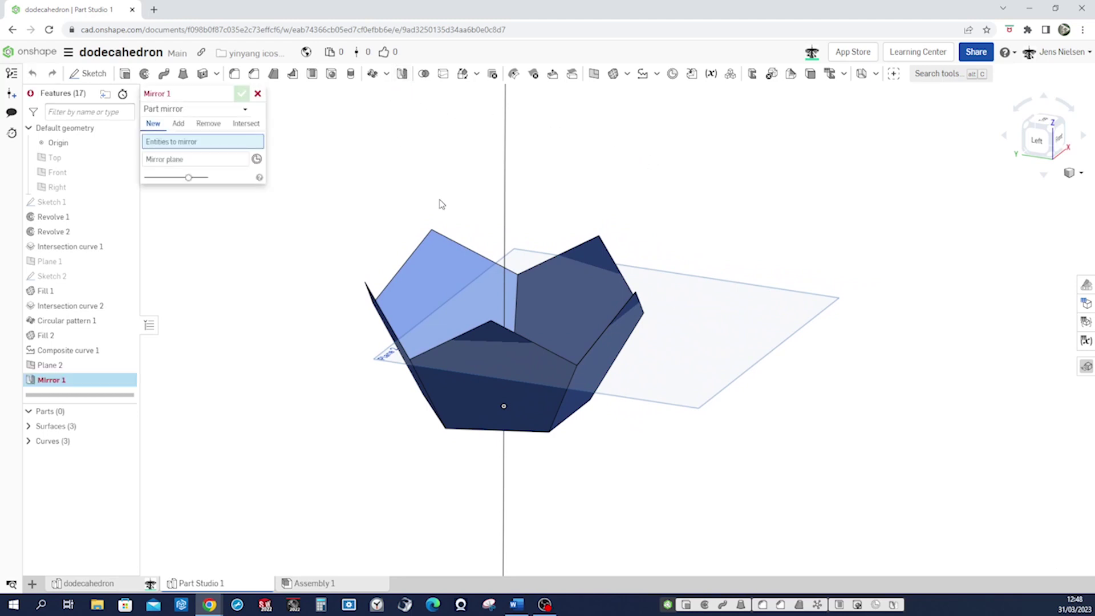
right_click_drag(442, 205, 658, 446)
left_click_drag(679, 448, 342, 349)
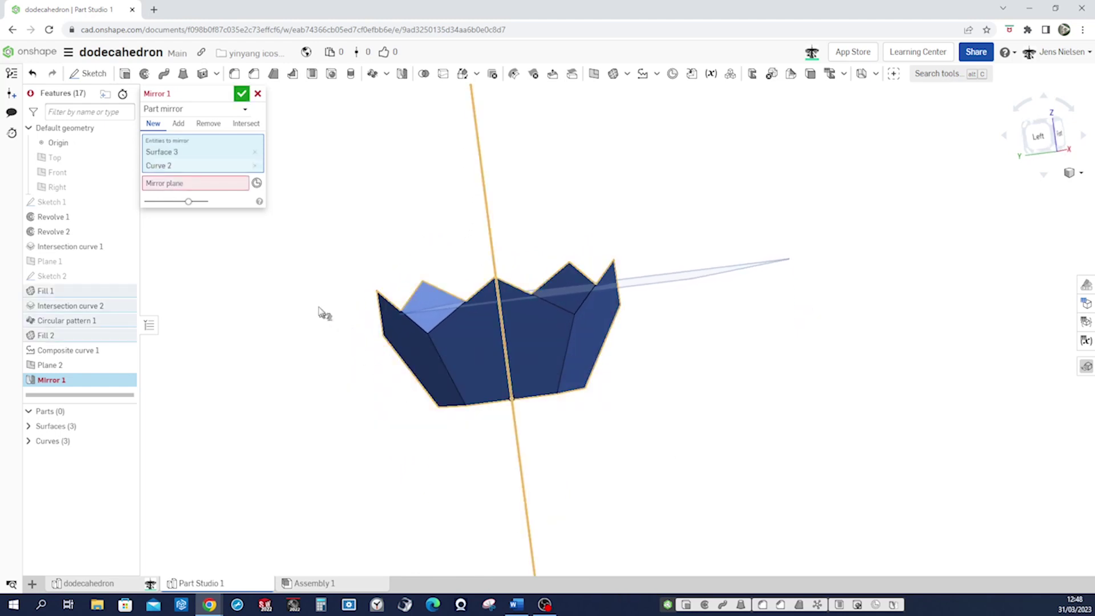
left_click(523, 478)
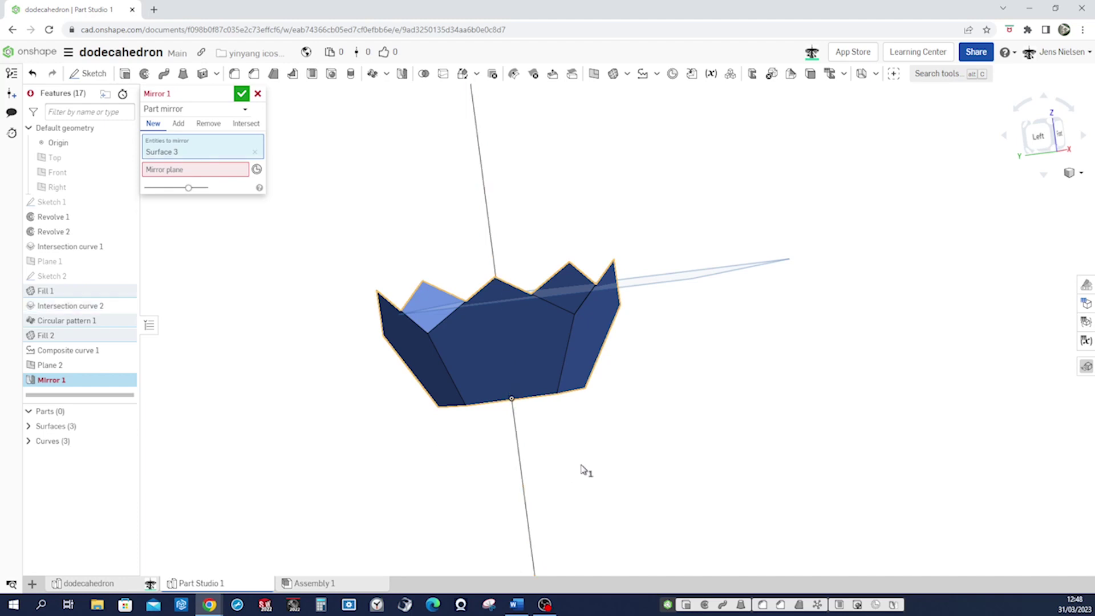
right_click_drag(588, 459, 572, 438)
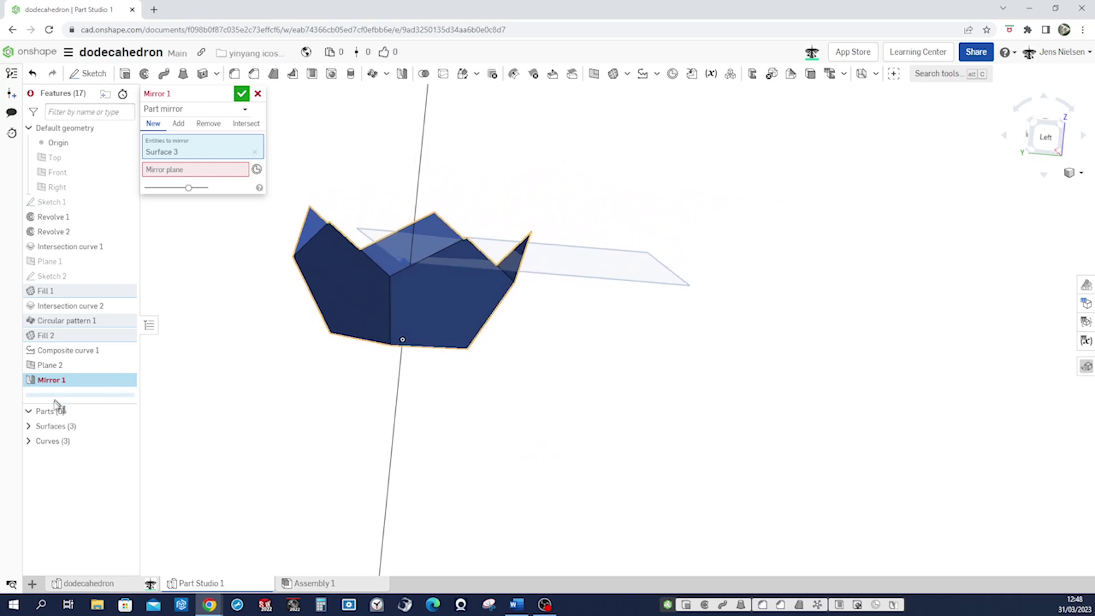
left_click(29, 426)
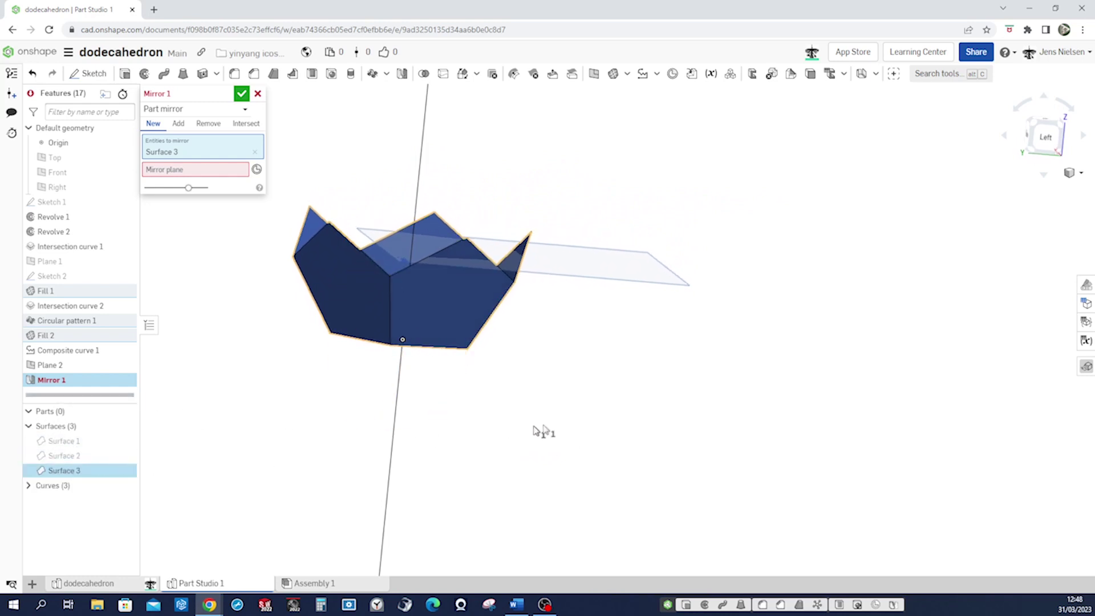
right_click_drag(605, 419, 602, 428)
left_click(174, 167)
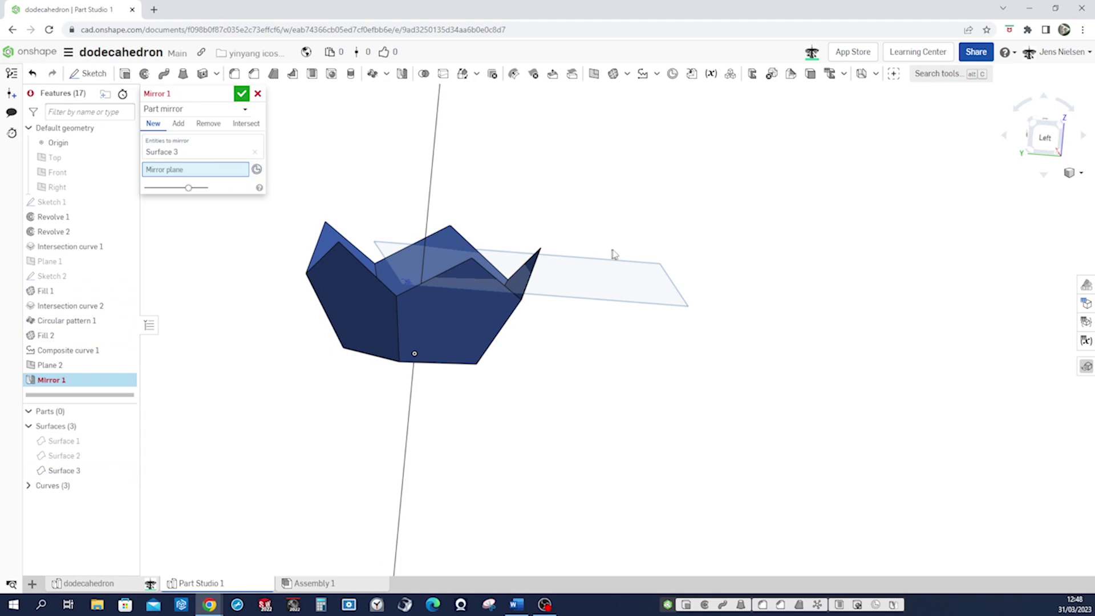
left_click(616, 268)
right_click_drag(617, 269, 607, 271)
left_click(242, 94)
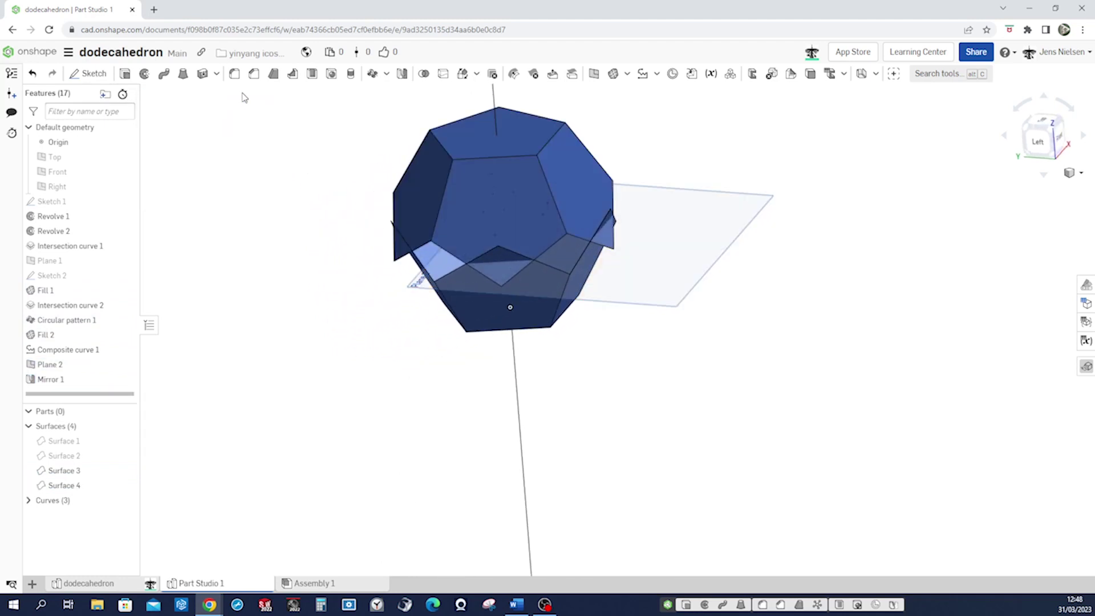
Hide the horizontal mirror plane.
key("Up")
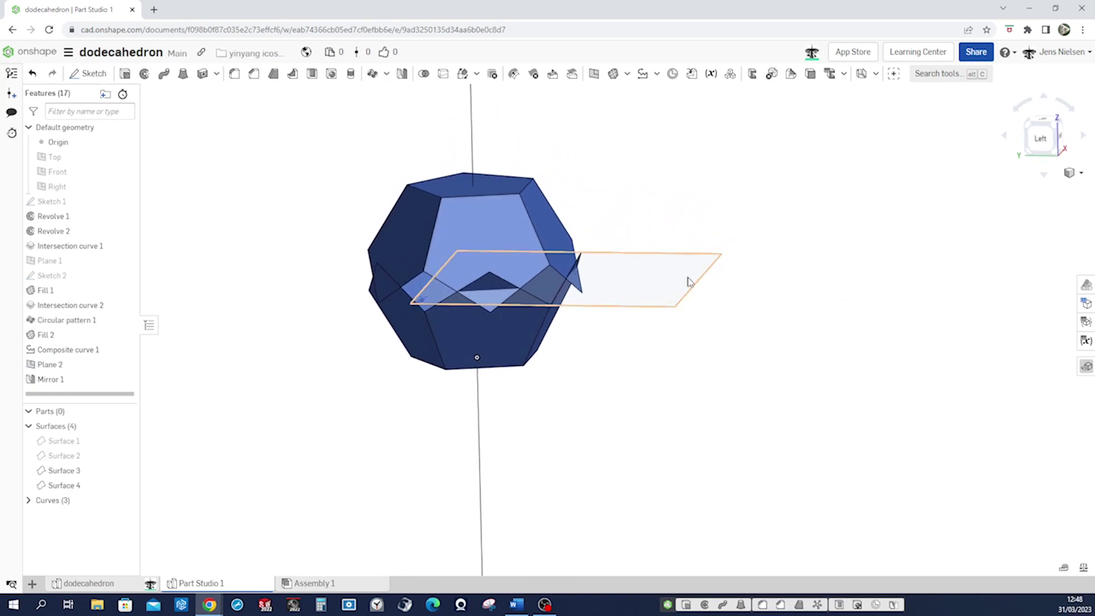
right_click(694, 284)
left_click(732, 341)
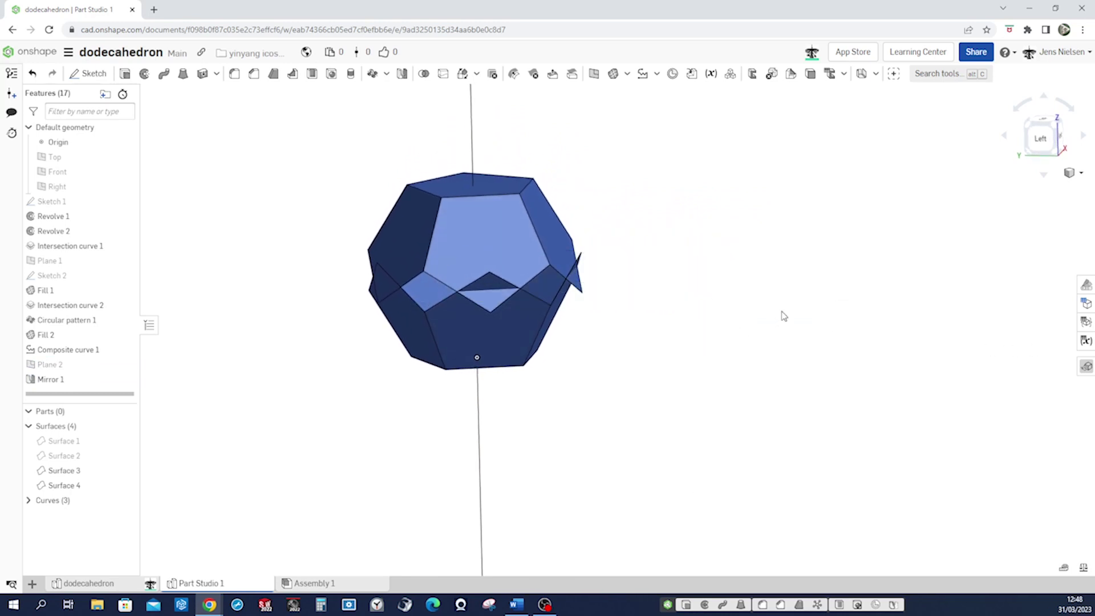
key("Down")
key("Down")
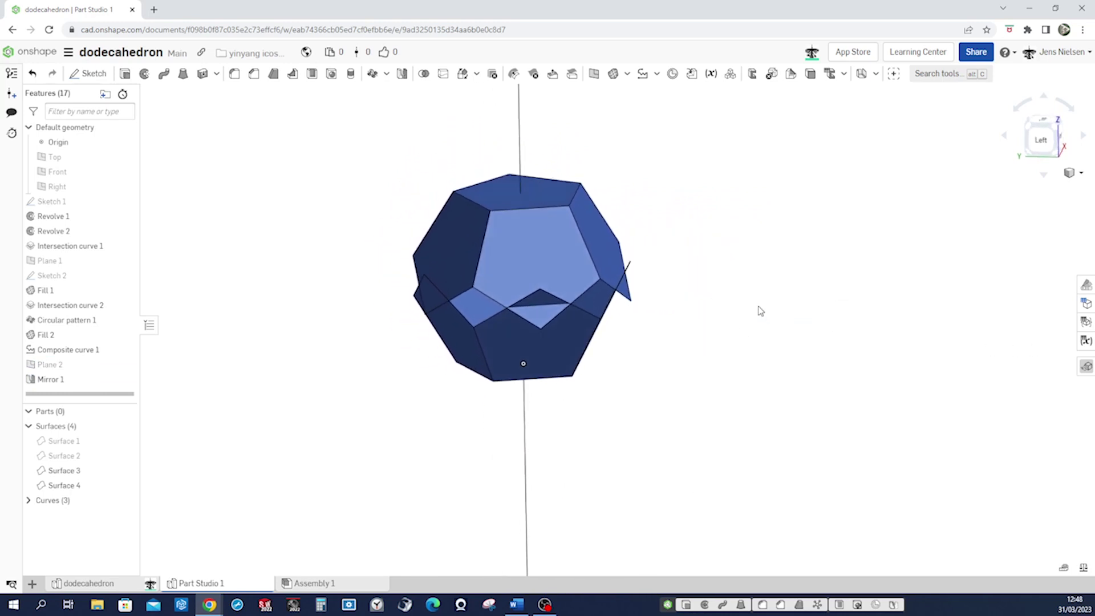
key("Right")
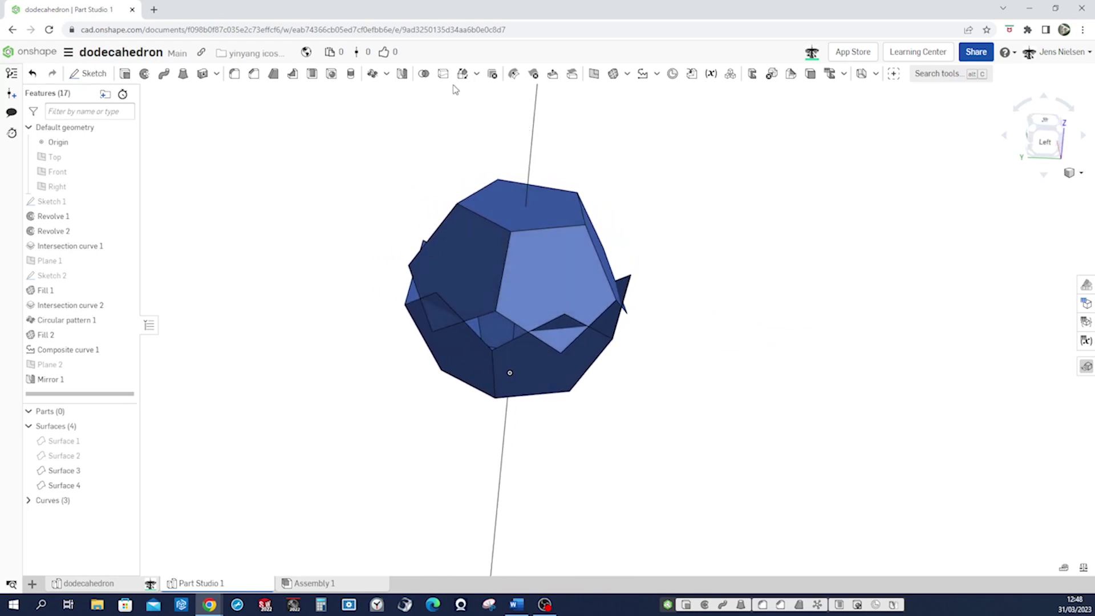
left_click(476, 77)
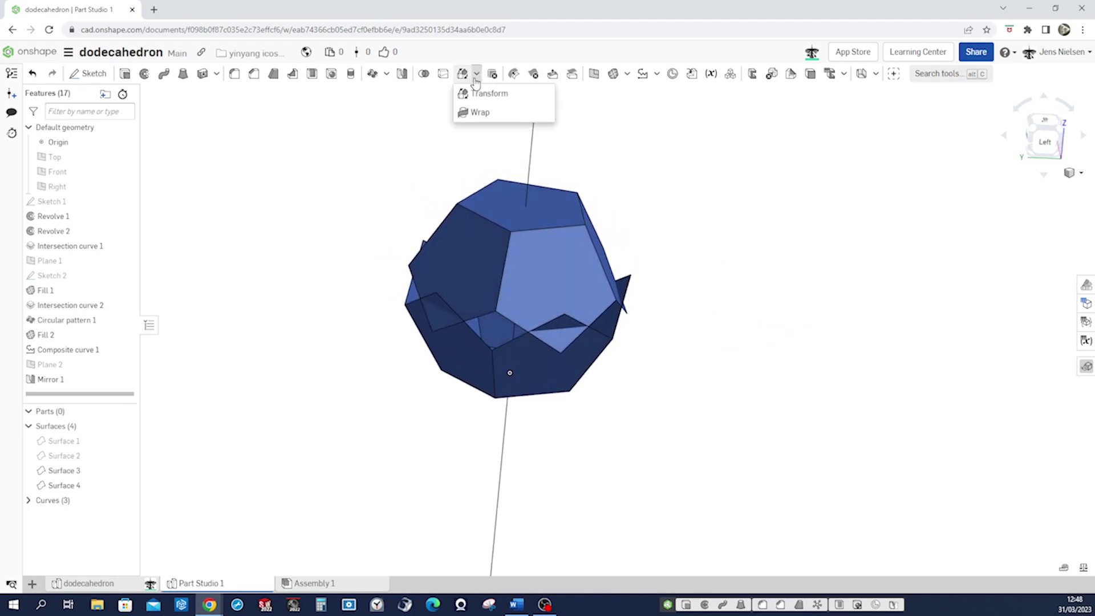
left_click(372, 75)
right_click_drag(572, 246, 594, 225)
left_click(257, 94)
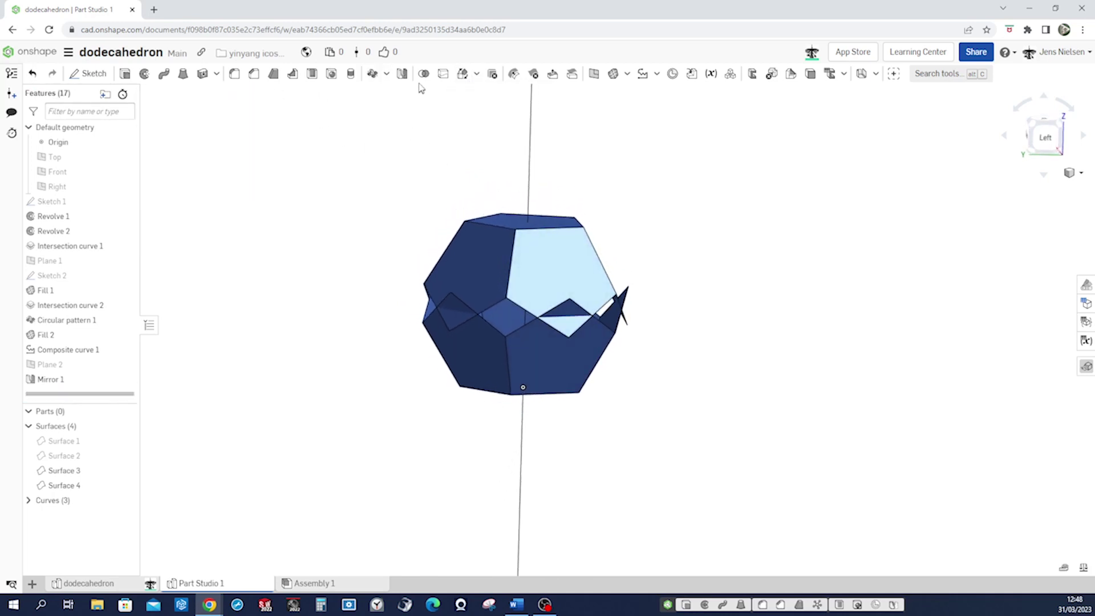
Rotate the mirrored upper half shell 36 degrees around the vertical intersection curve with a Transform, without copying it.
left_click(473, 81)
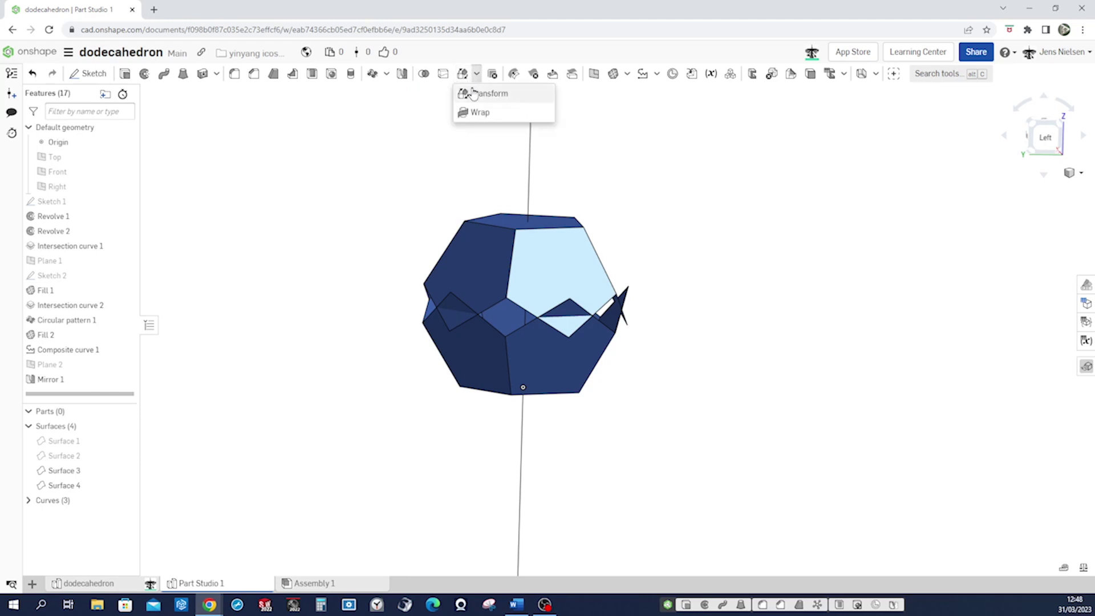
left_click(474, 92)
scroll(611, 243, "down", 1)
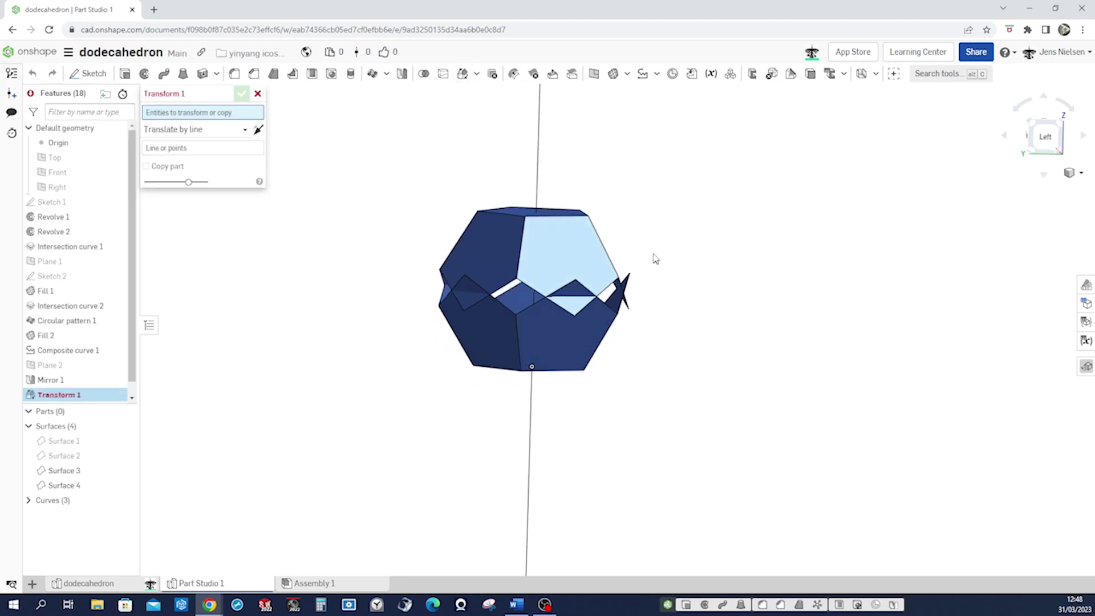
left_click_drag(651, 233, 430, 179)
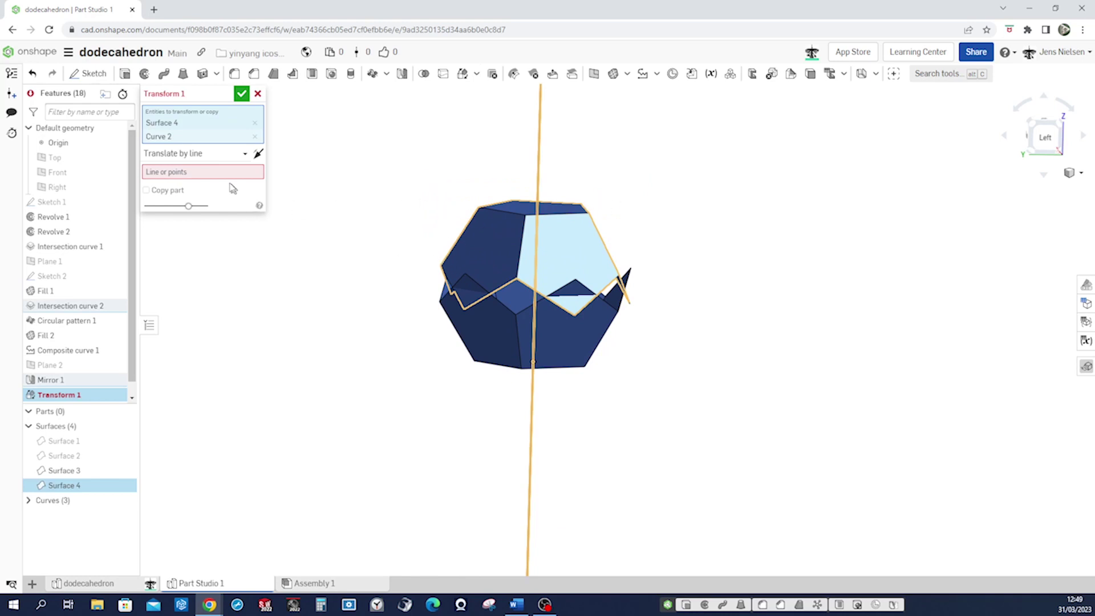
left_click(244, 154)
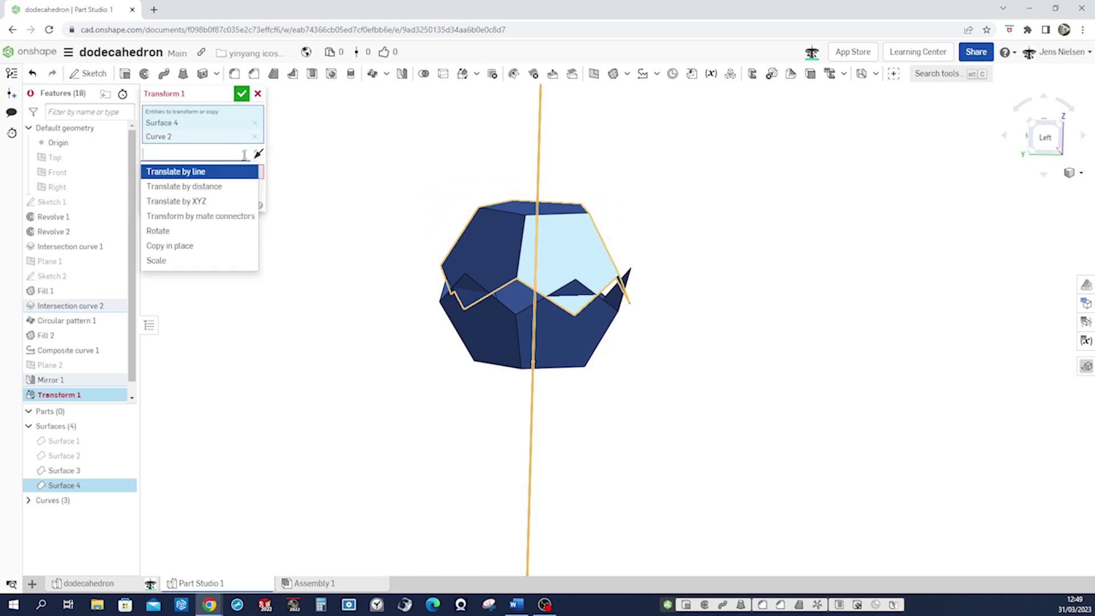
left_click(201, 228)
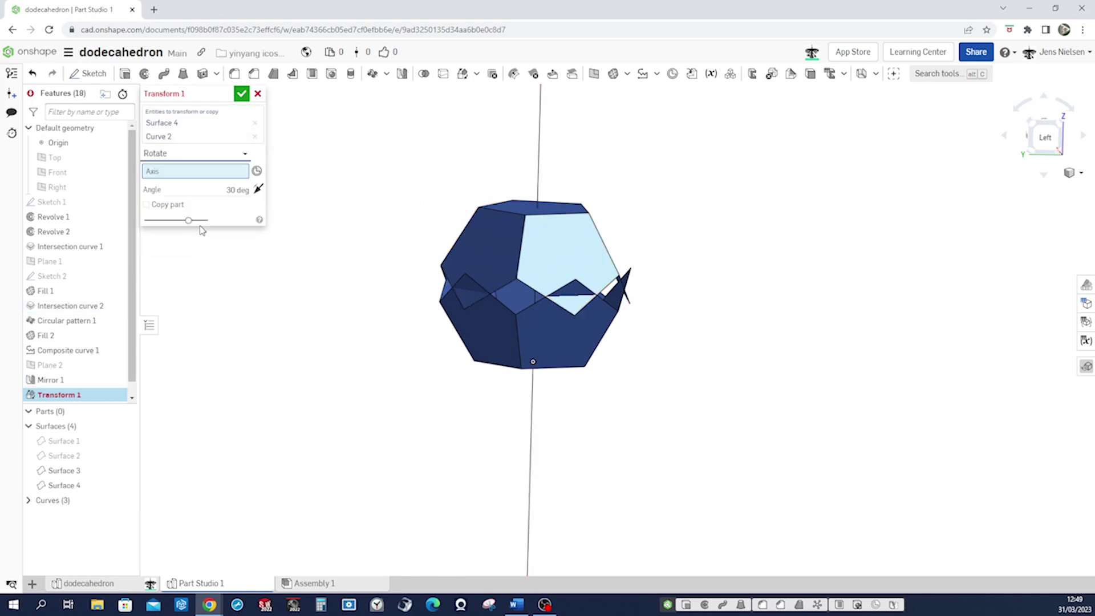
left_click(540, 164)
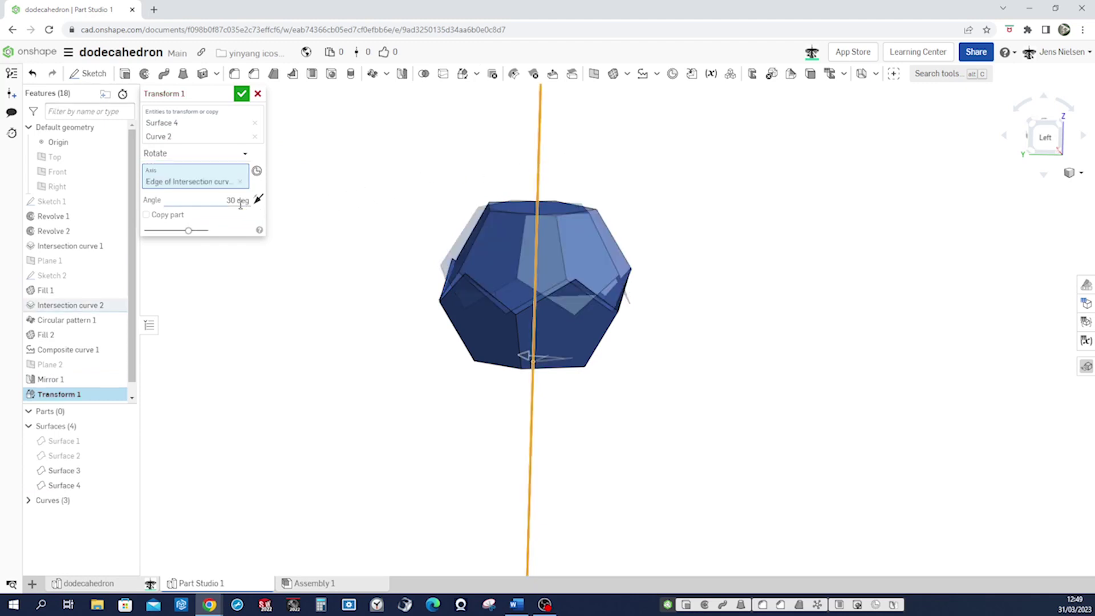
right_click_drag(495, 134, 491, 161)
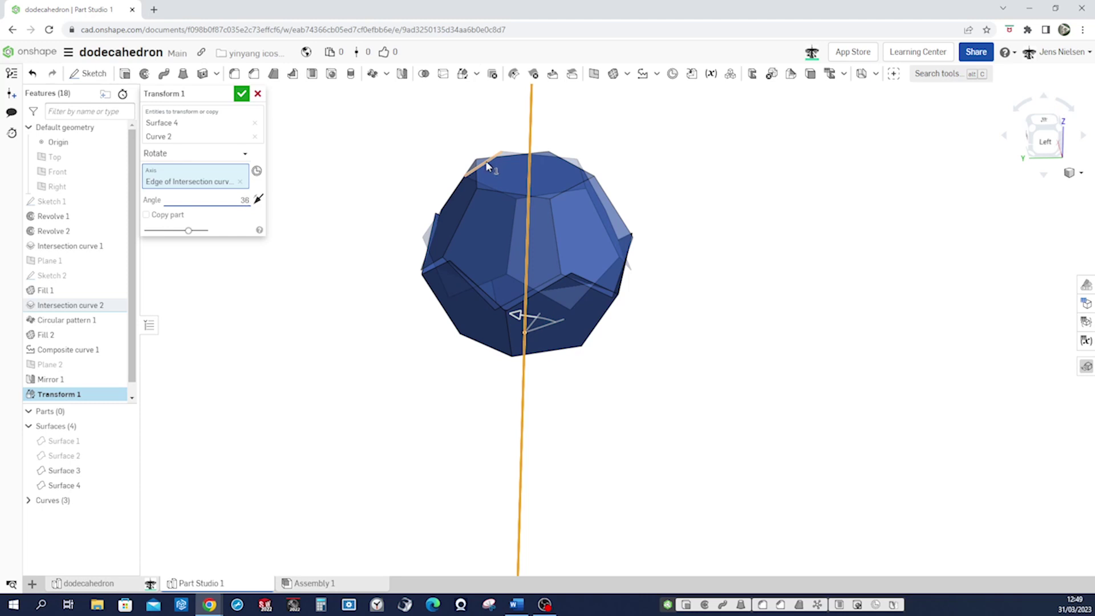
left_click(242, 94)
Hide all the curves in the Part Studio.
right_click_drag(318, 129, 335, 134)
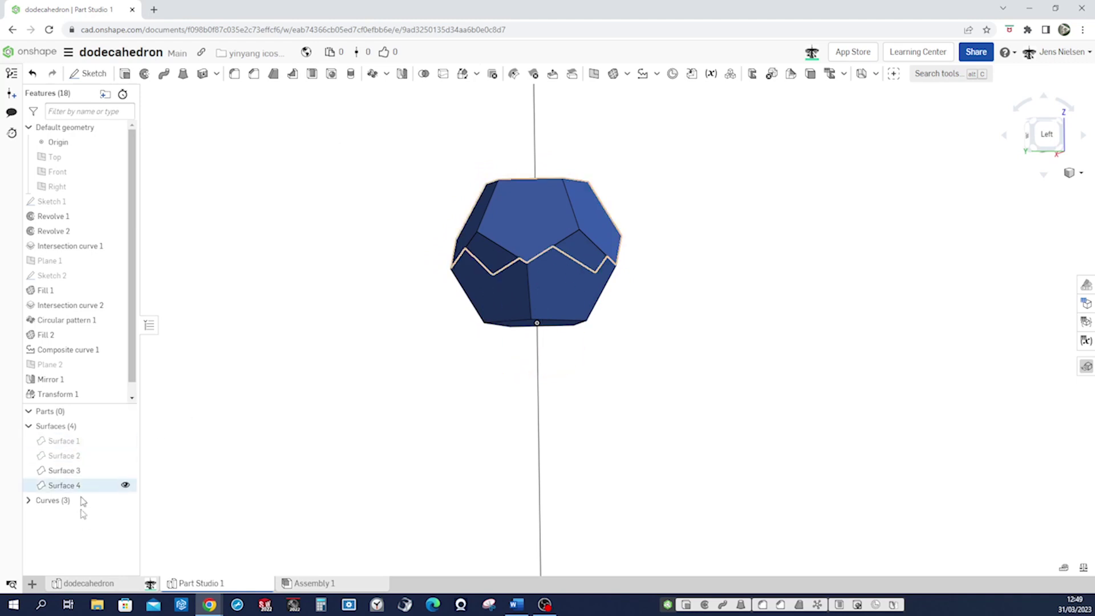
right_click_drag(349, 361, 360, 358)
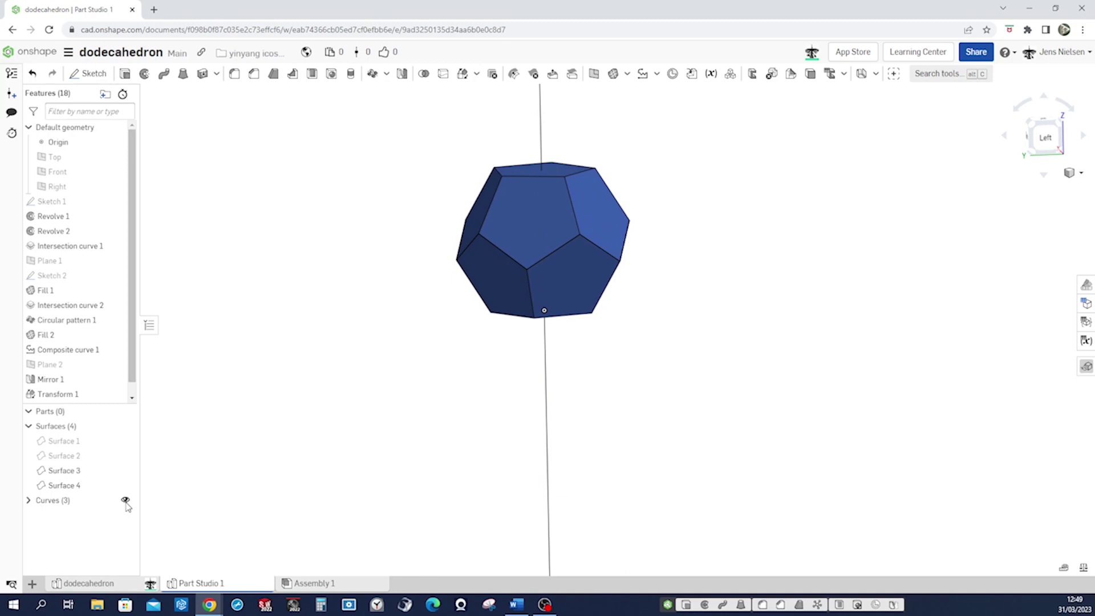
left_click(125, 500)
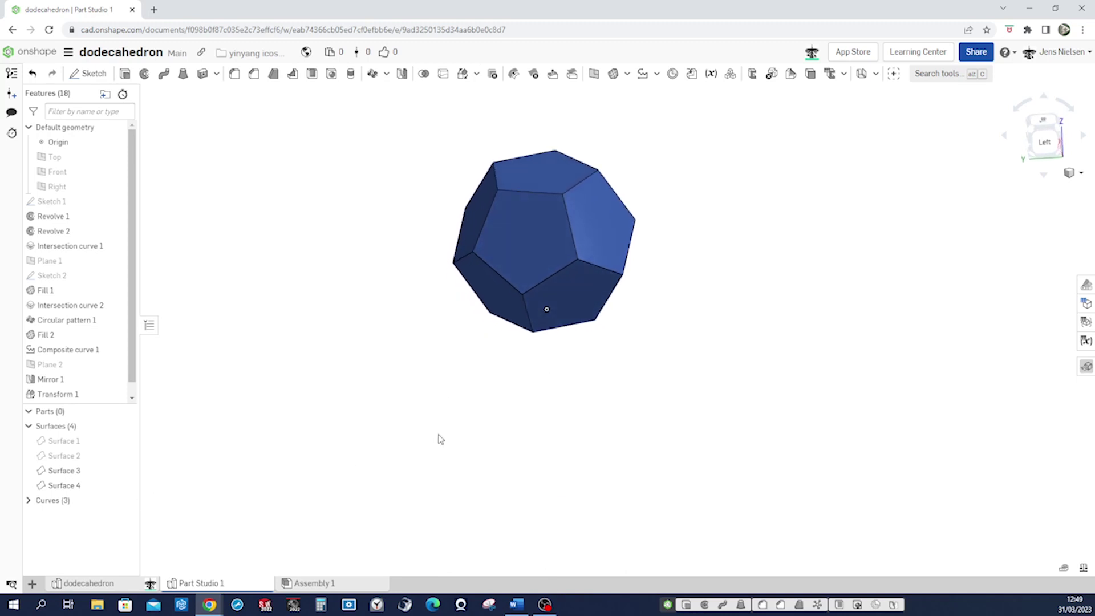
Enclose the faces of the upper and lower half shells into one solid part, with Keep tools off.
right_click_drag(323, 403, 589, 404)
key("Left")
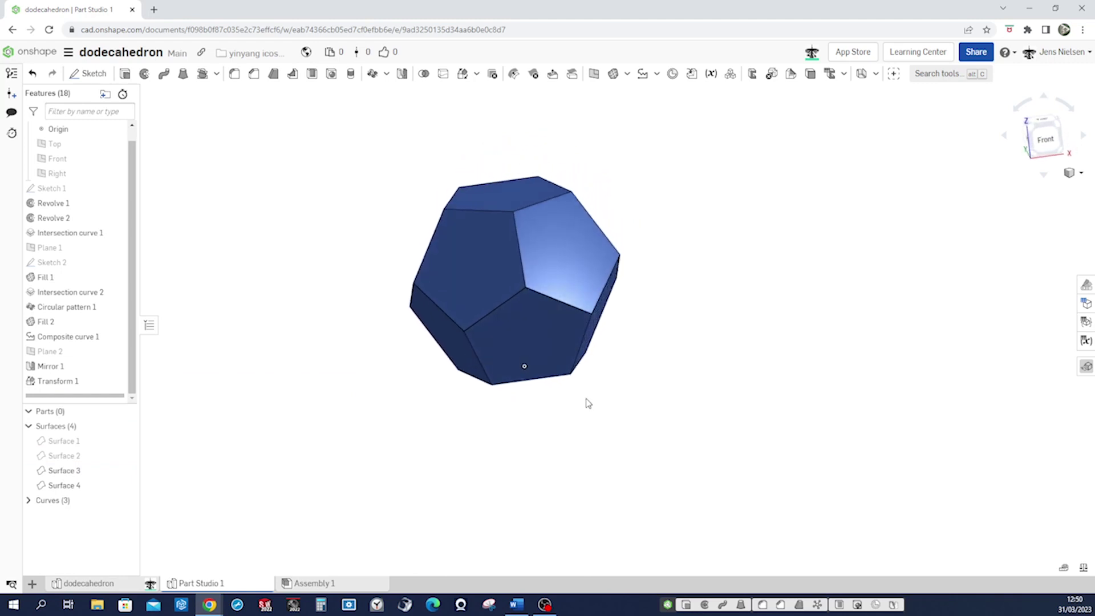
key("Left")
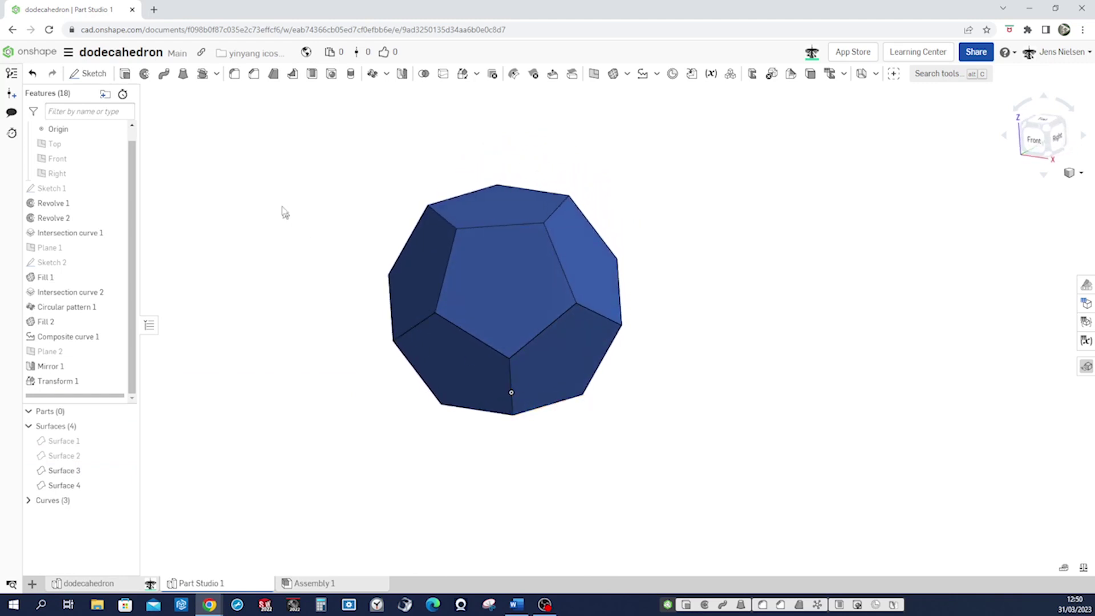
left_click(217, 74)
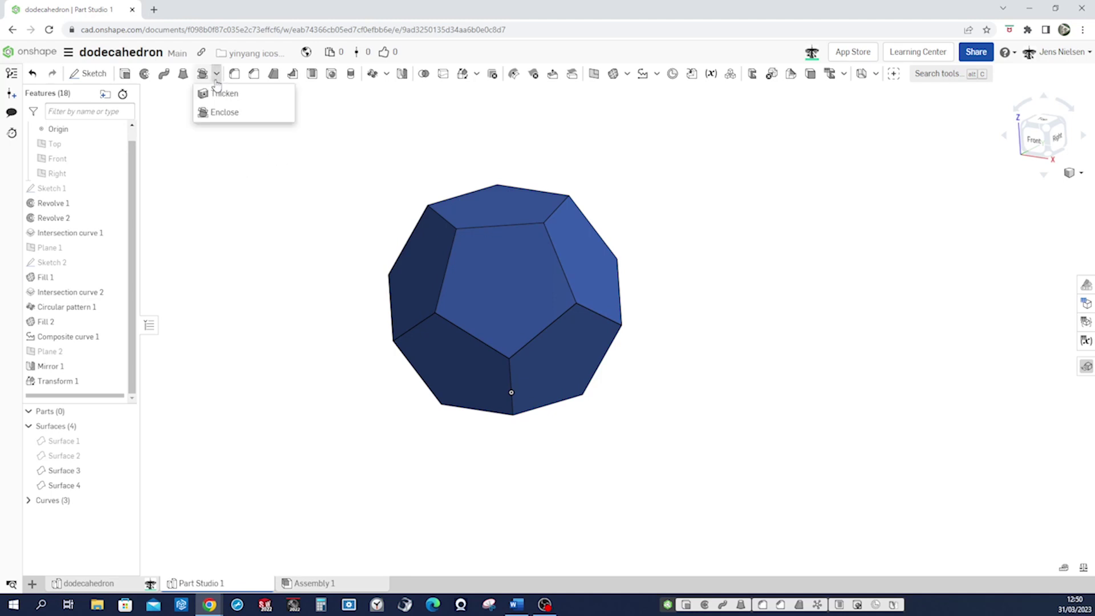
left_click(223, 113)
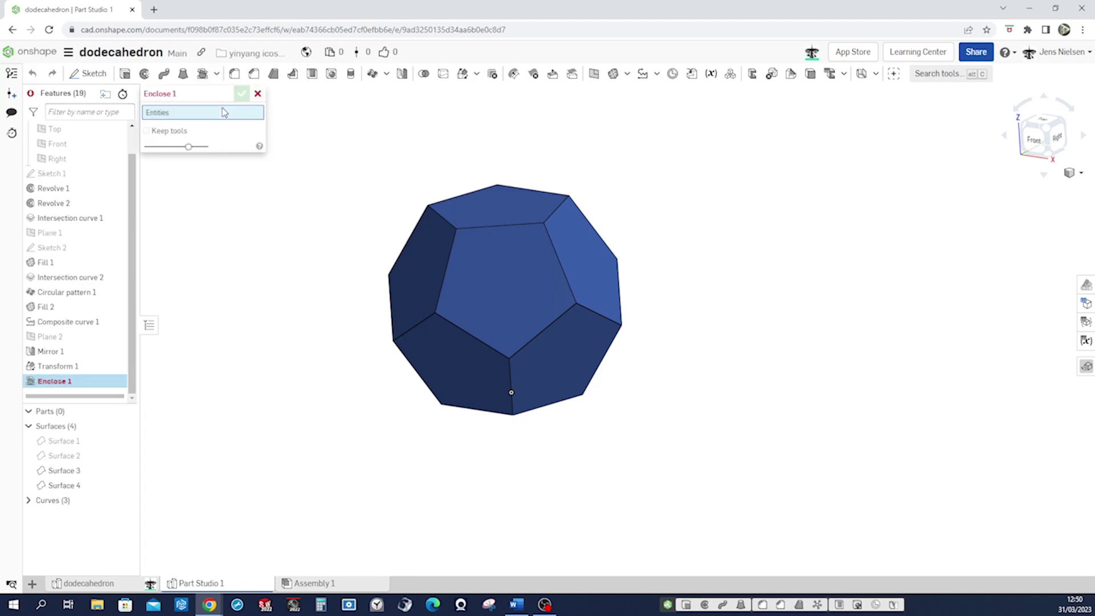
left_click(477, 220)
left_click(479, 237)
left_click(571, 257)
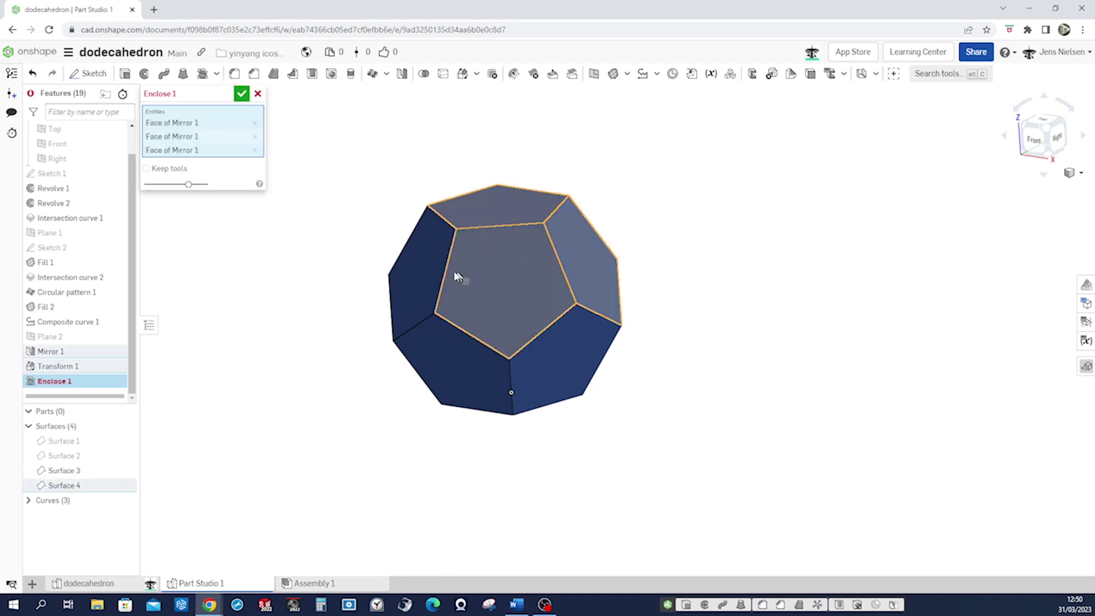
left_click(436, 278)
right_click_drag(436, 278, 527, 249)
right_click_drag(613, 286, 515, 258)
left_click(504, 256)
left_click(445, 307)
right_click_drag(445, 307, 344, 190)
left_click(479, 320)
left_click(484, 262)
left_click(549, 211)
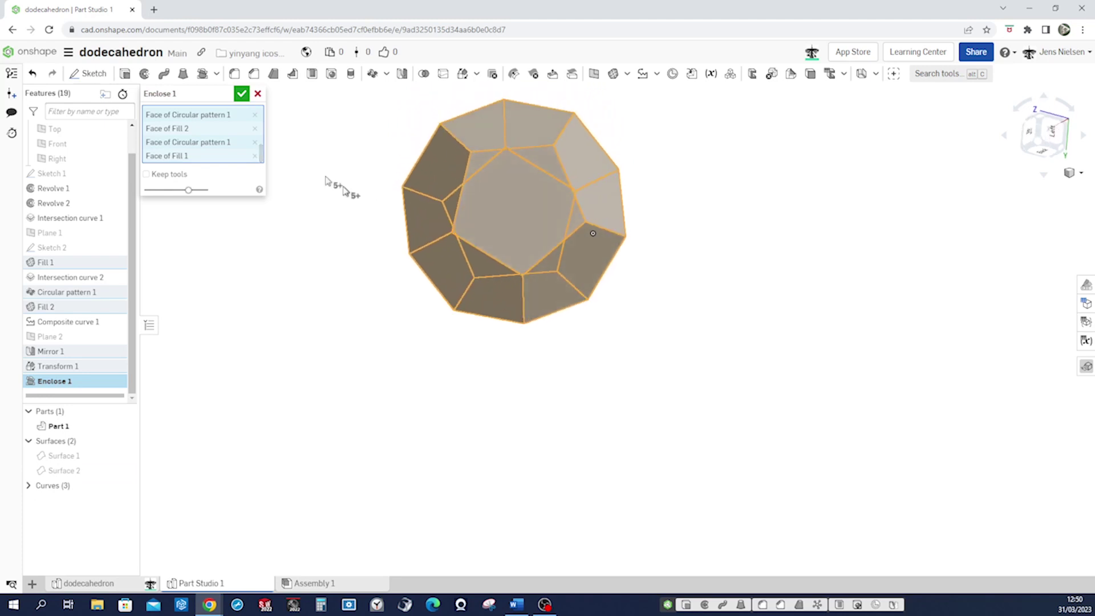
left_click(241, 95)
Highlight the enclosed part and examine the solid dodecahedron from several sides.
left_click(100, 428)
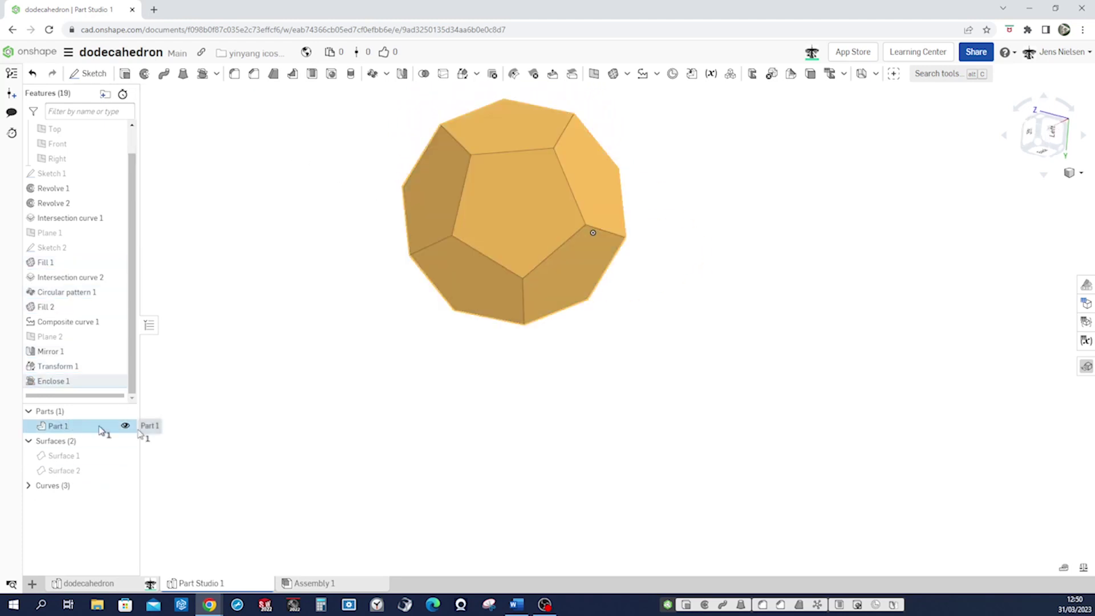
left_click(455, 442)
key("shift+Up")
key("Up")
key("Up")
key("Up")
key("Up")
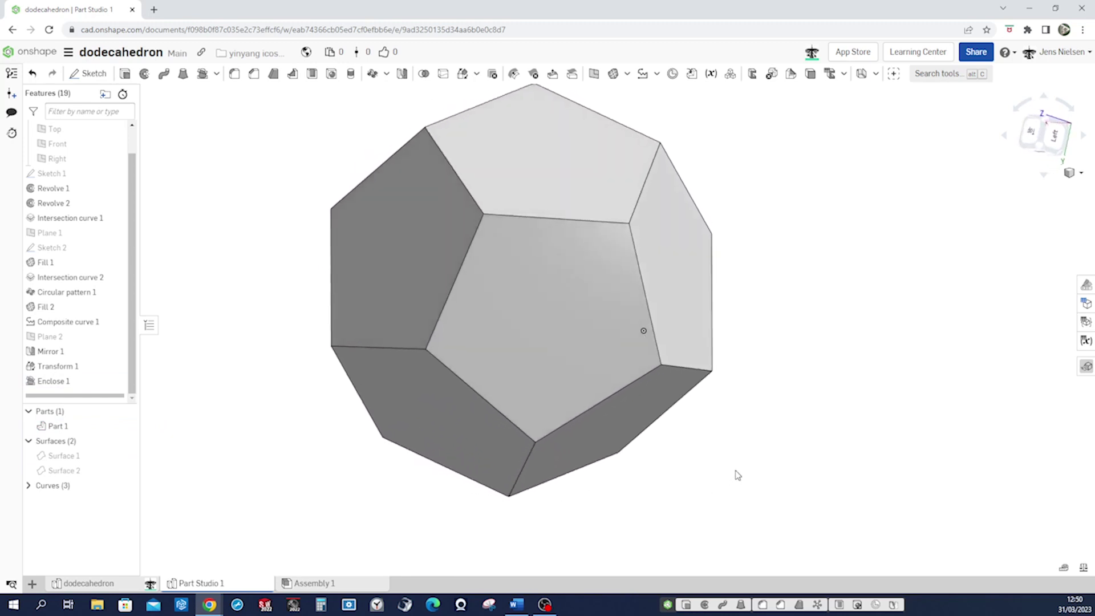
key("Down")
key("Down")
key("Down")
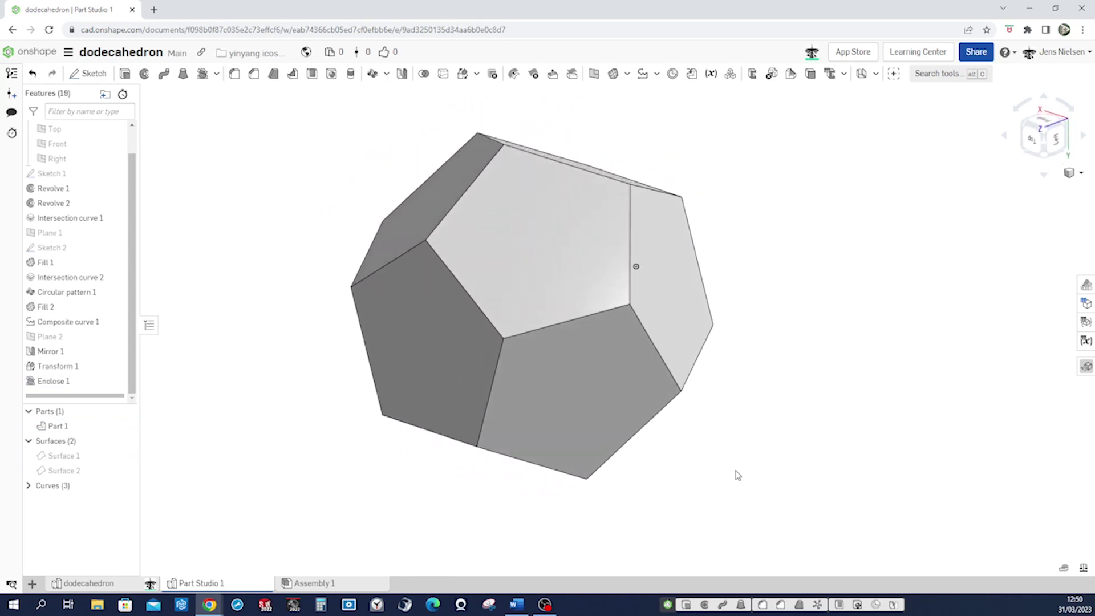
key("Up")
key("Up")
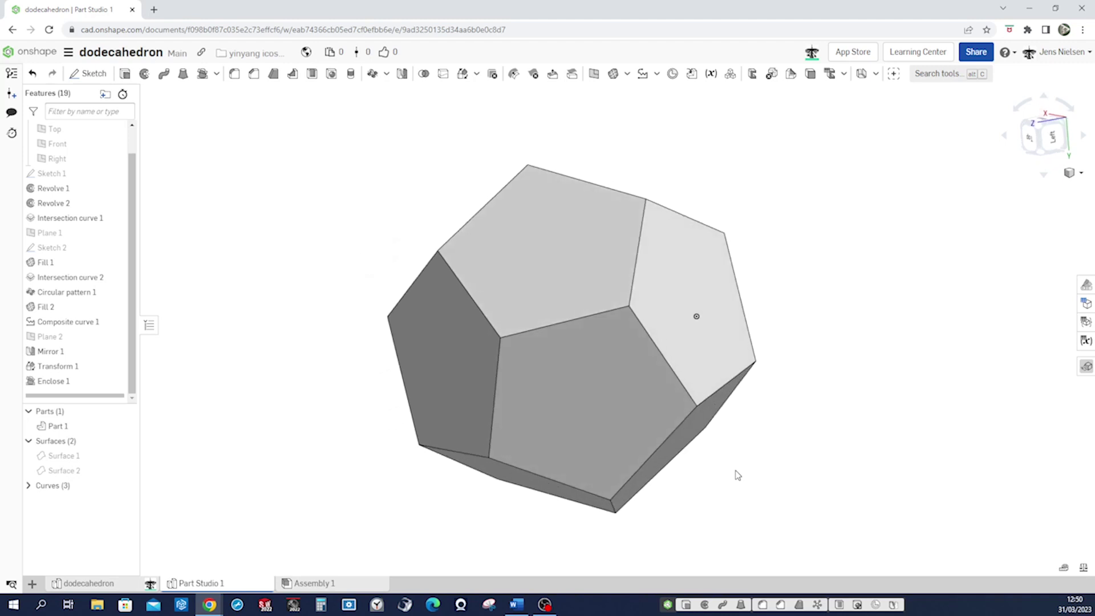